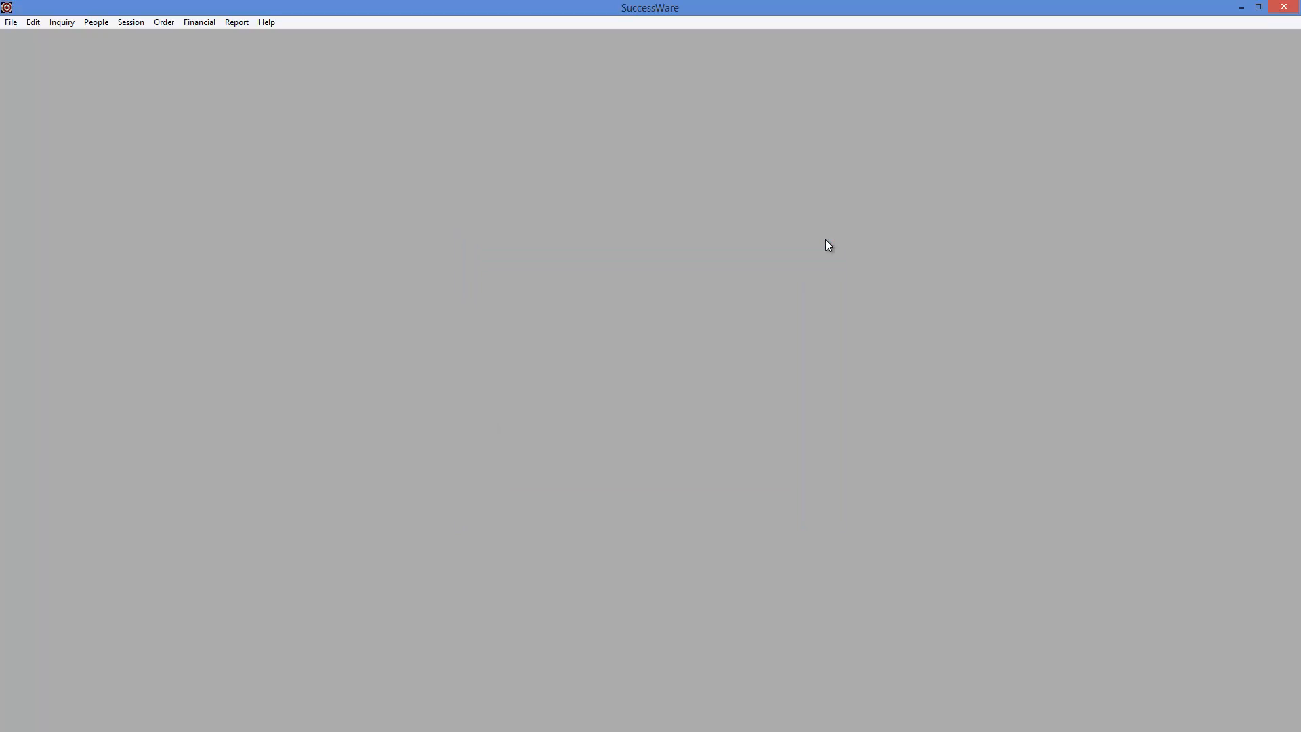
- Open the contact export from the client list and include all clients, relations and prospects, keeping Tab Delimited Text as the file format
left_click(105, 23)
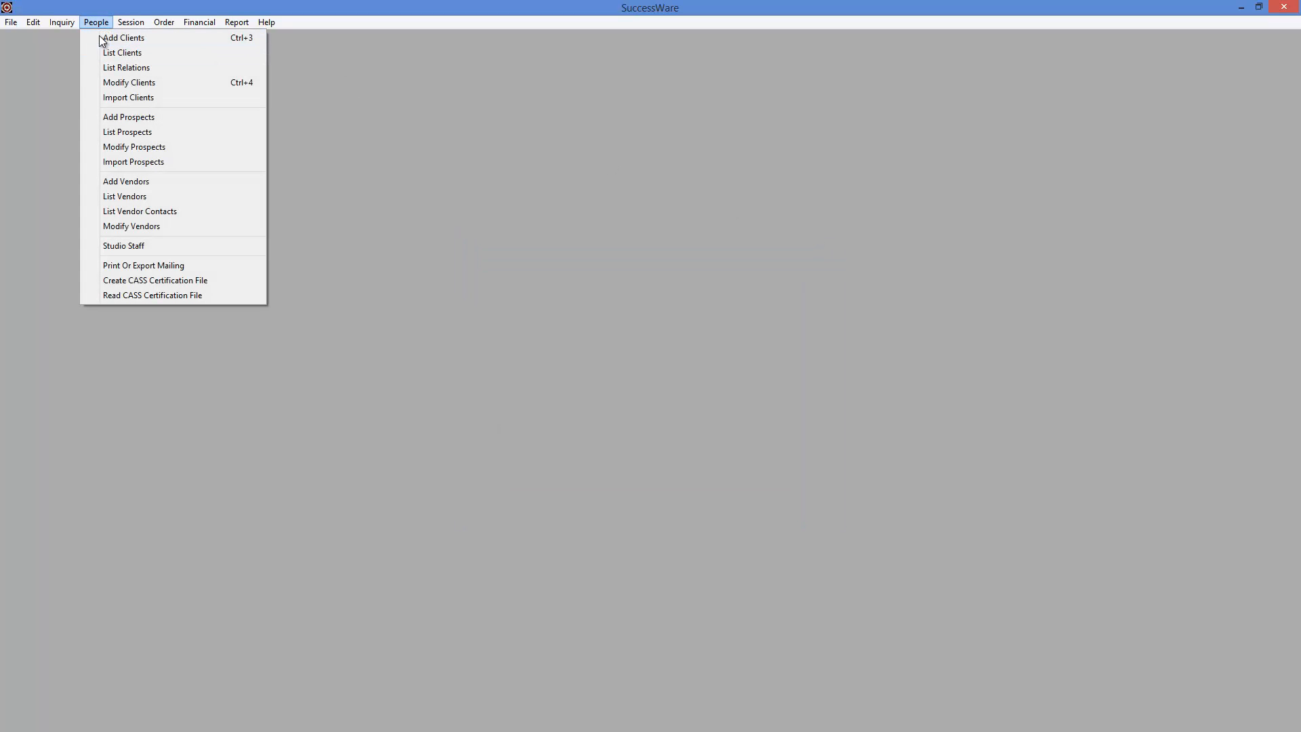
left_click(108, 54)
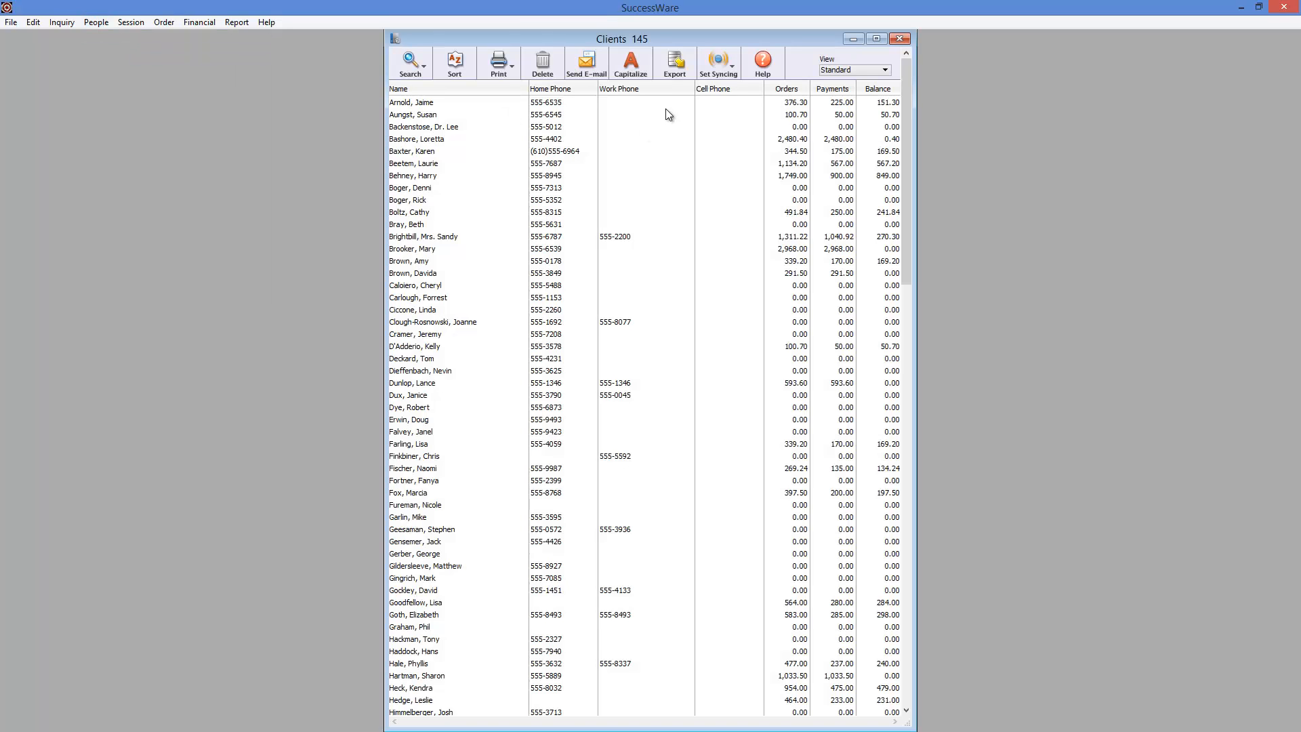
left_click(675, 66)
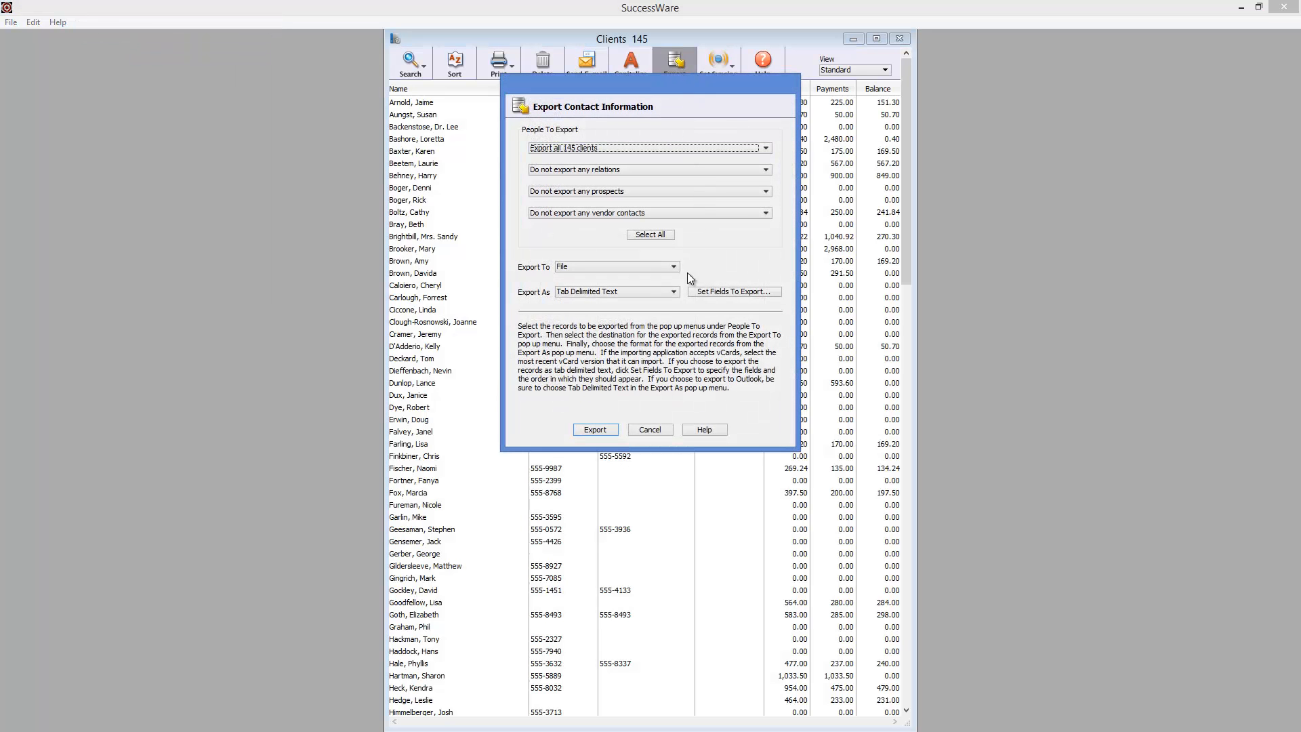
left_click(674, 291)
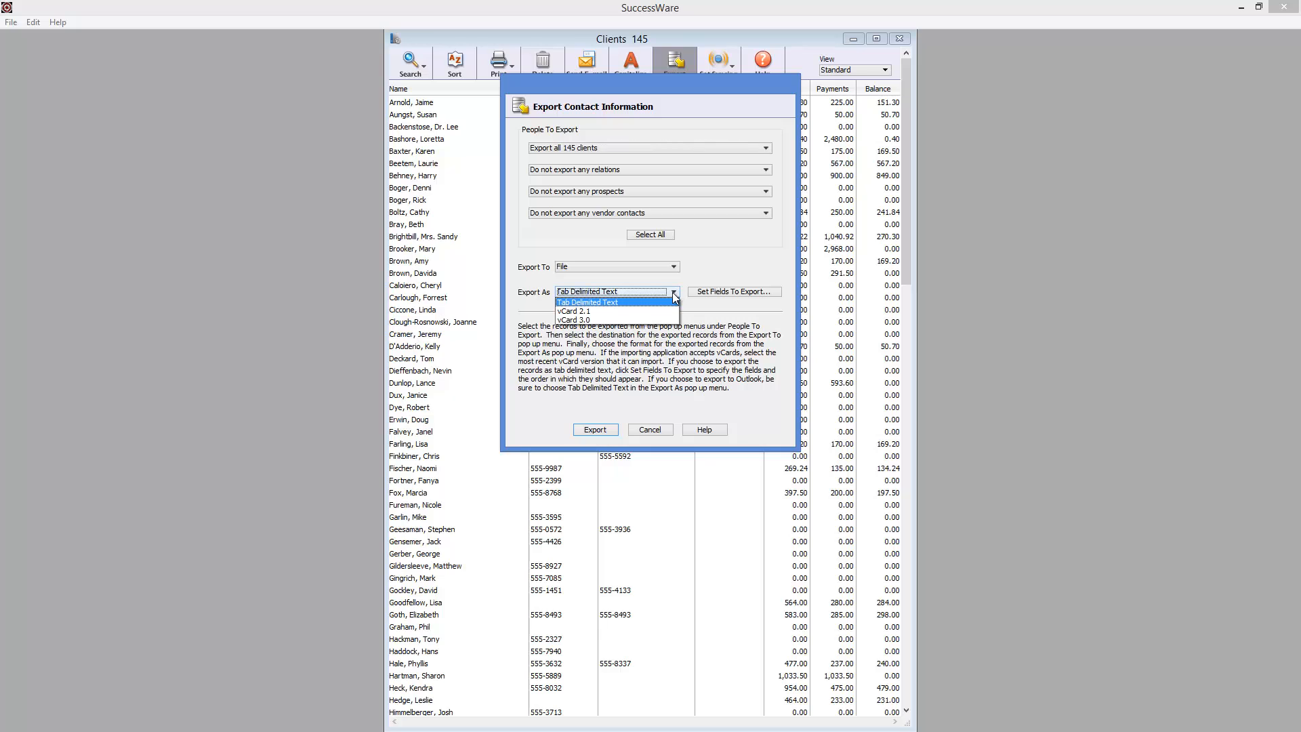
left_click(702, 263)
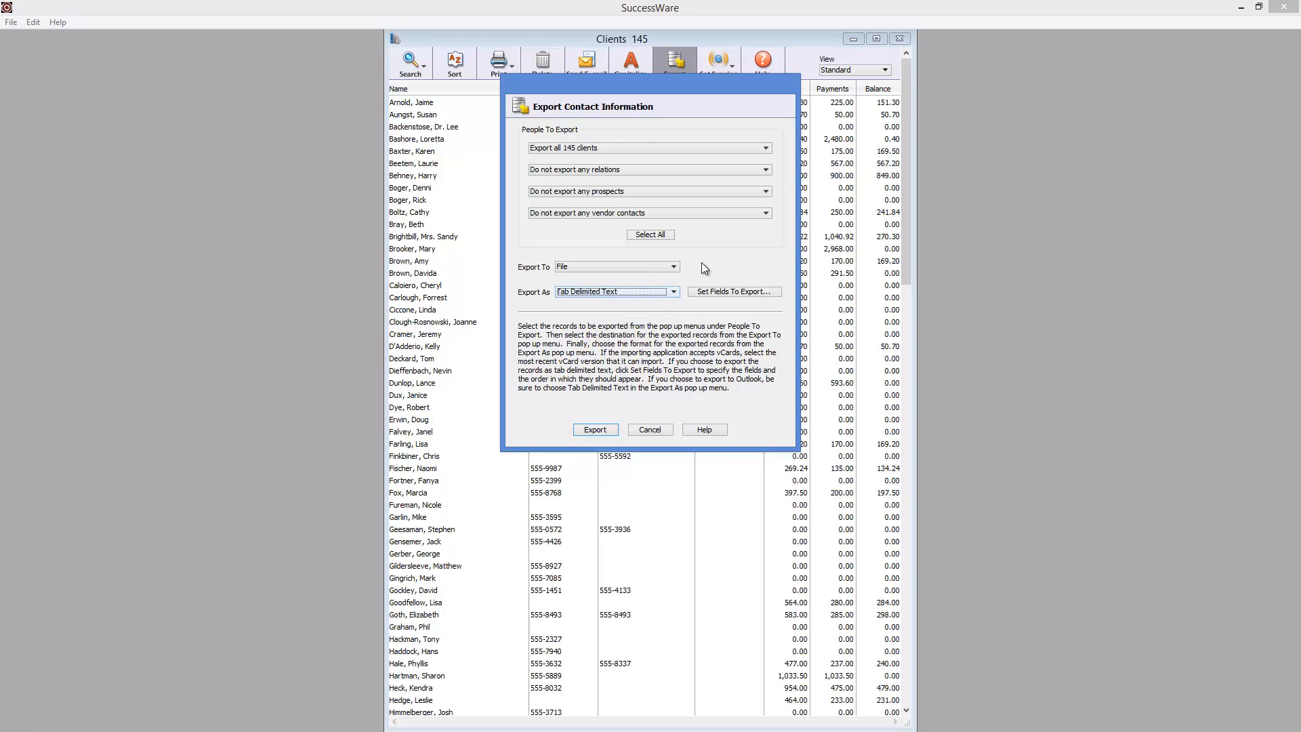
left_click(649, 235)
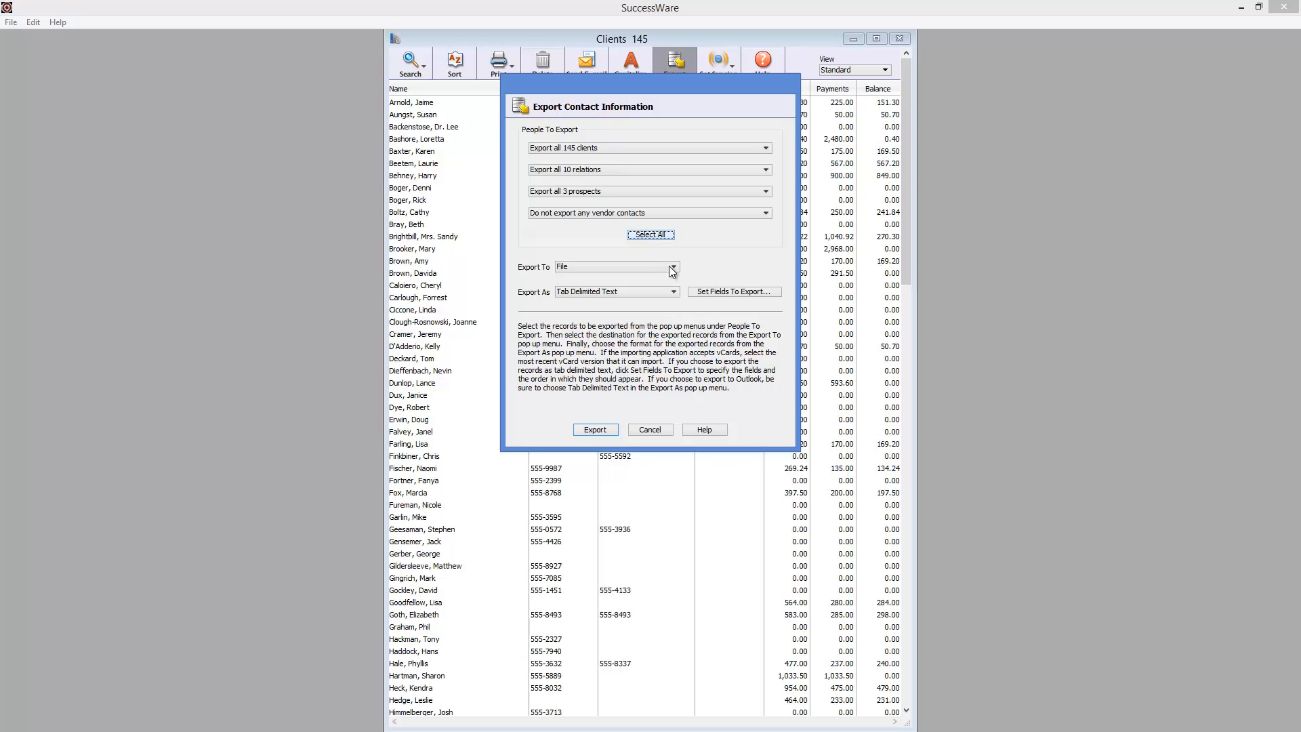
- Open the settings for the fields to export and review the full list of available fields
left_click(718, 293)
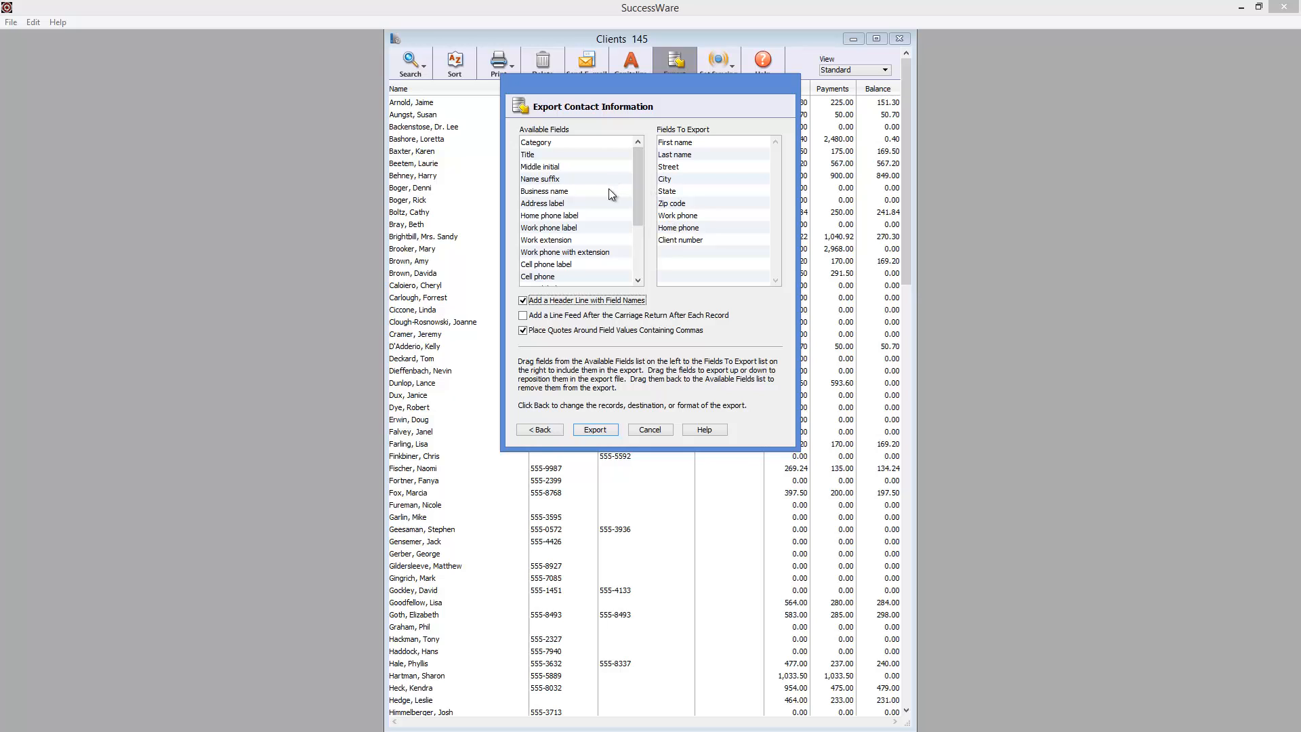
left_click_drag(635, 192, 637, 278)
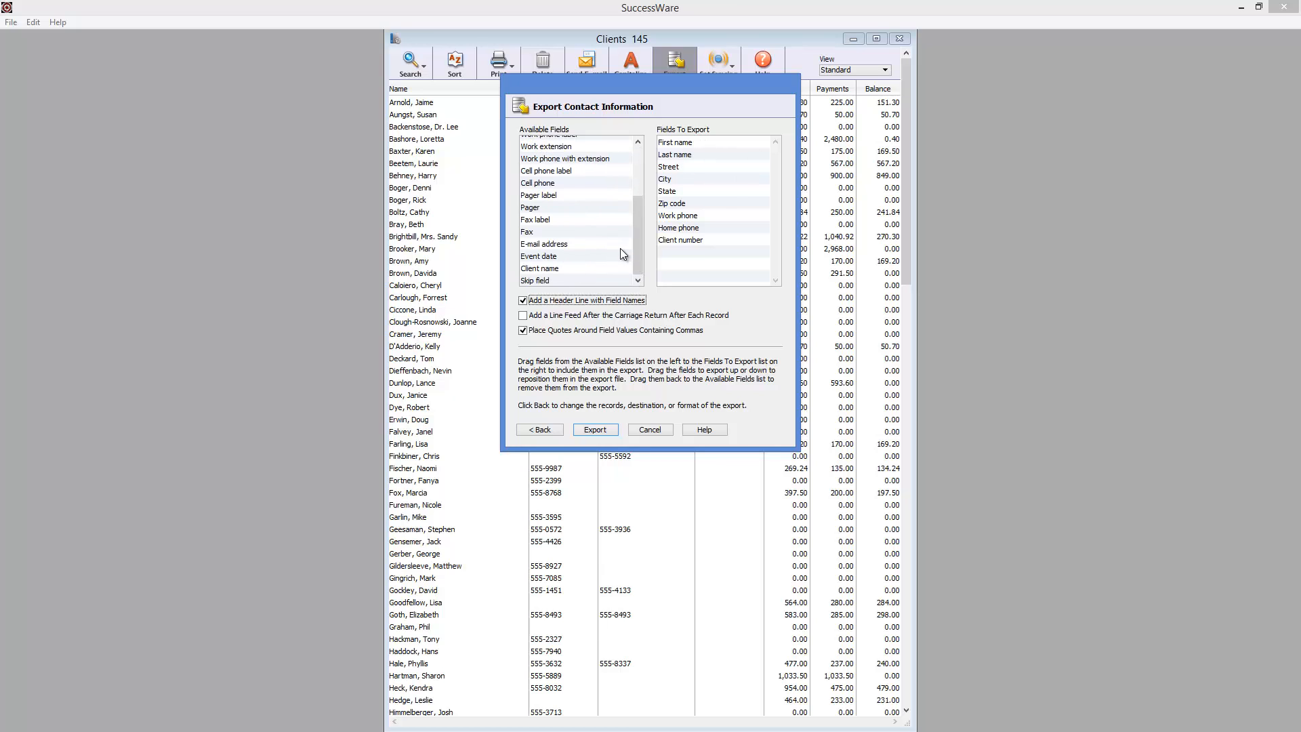
left_click_drag(635, 246, 636, 174)
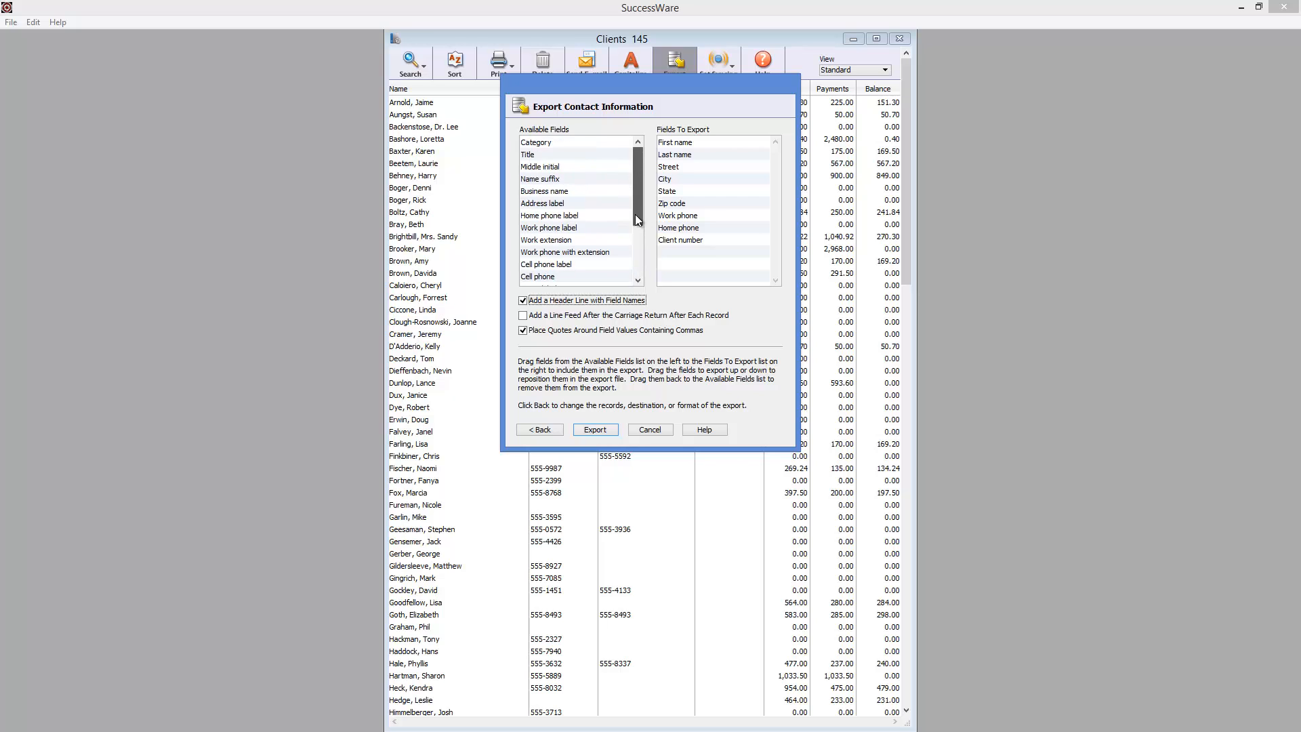
- Add the Category field to the fields to export, then return it to the available fields
left_click(551, 143)
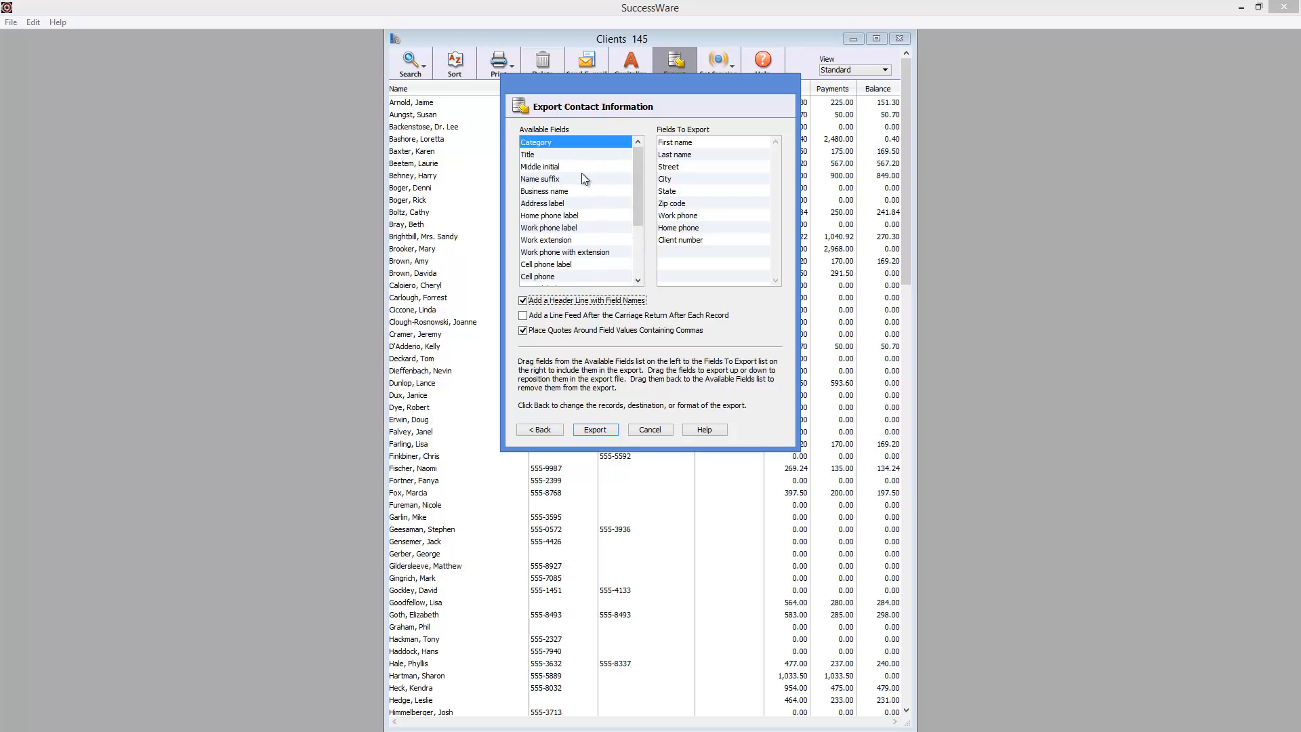
left_click_drag(577, 146, 678, 254)
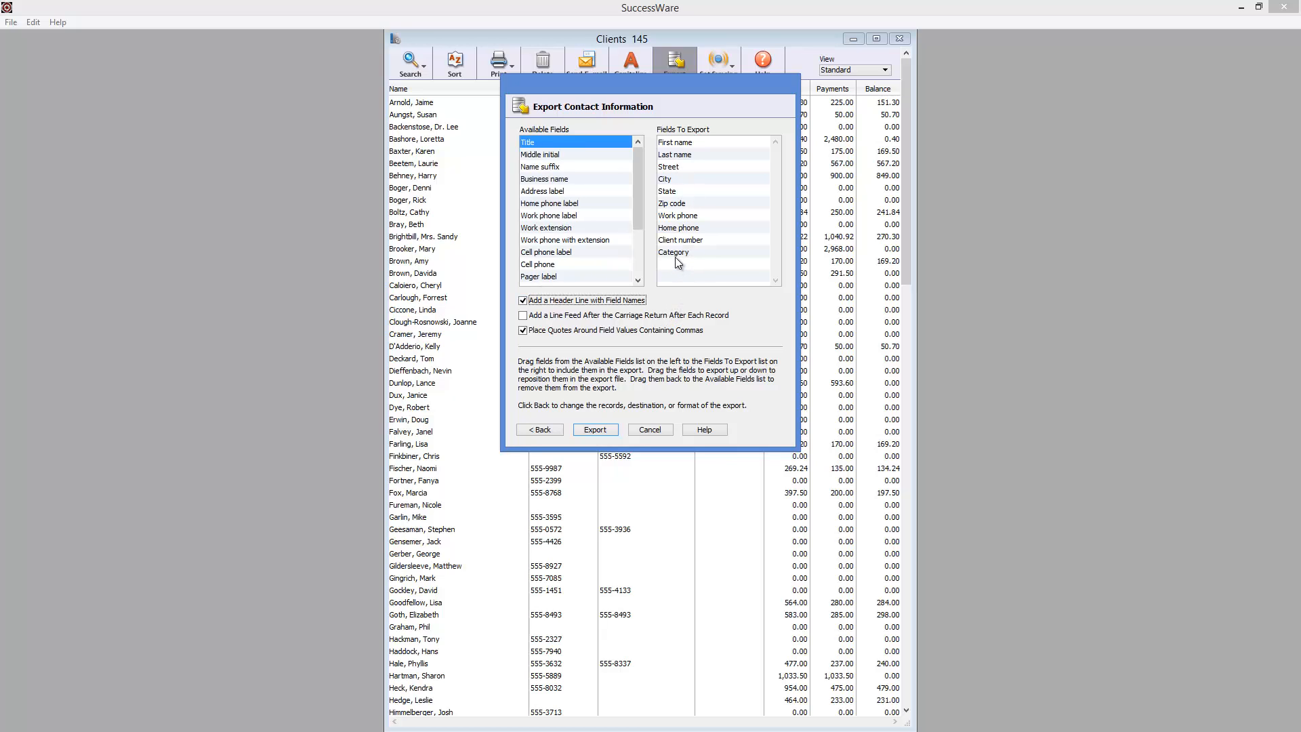
left_click_drag(676, 254, 579, 144)
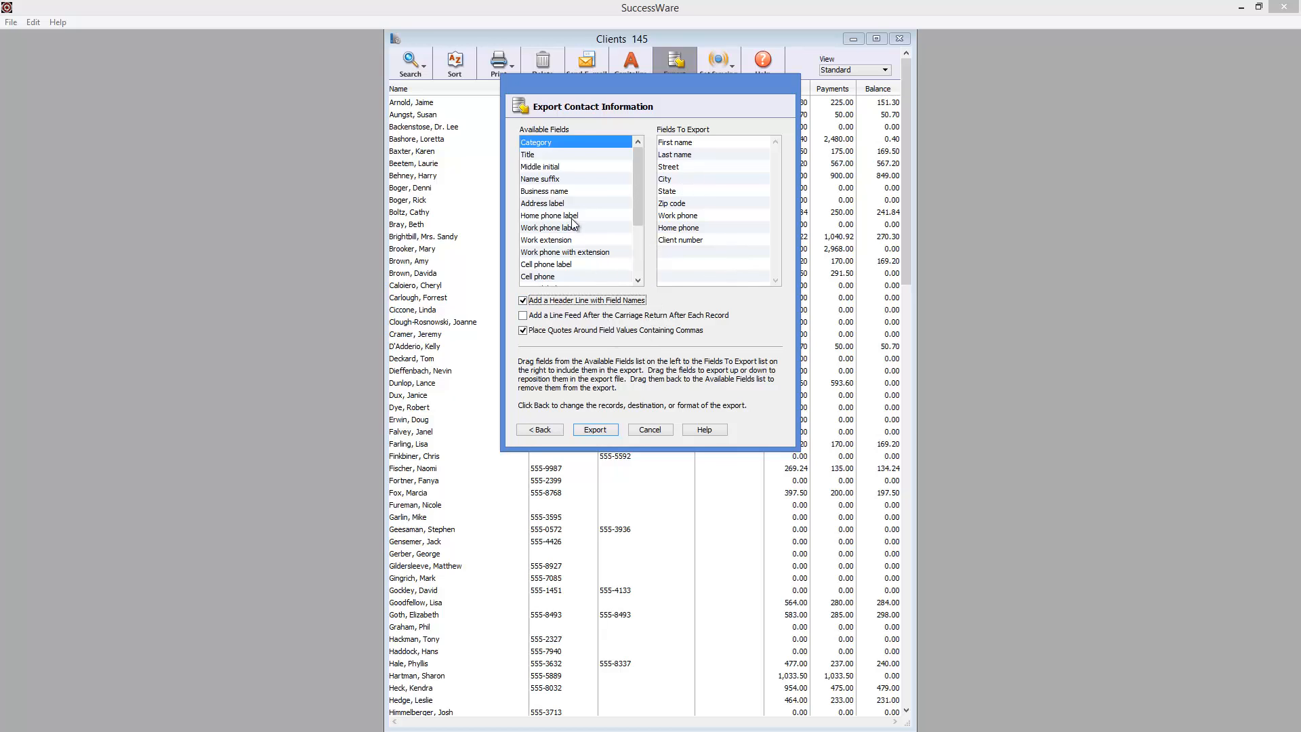
- Export the records as People Export.txt in the SkyDrive Documents folder, replacing the existing file, and close the client list
left_click(609, 430)
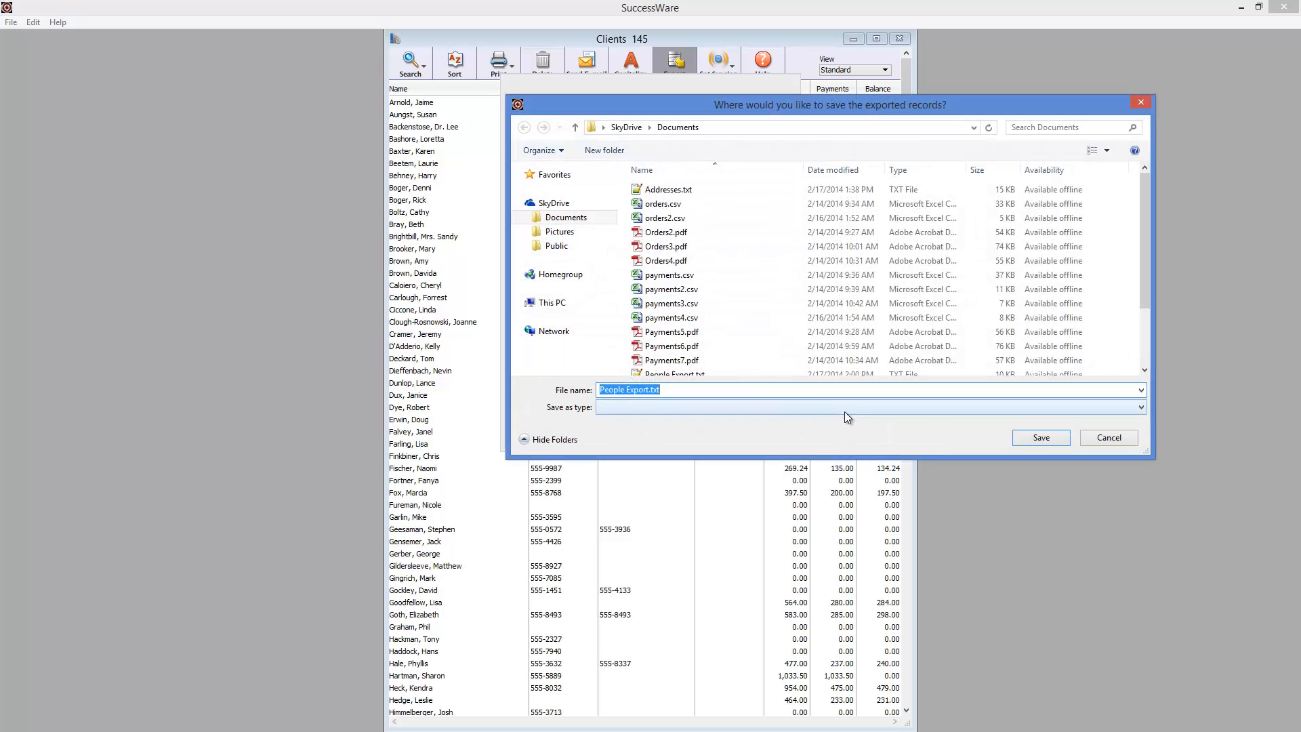
left_click(1040, 438)
left_click(690, 377)
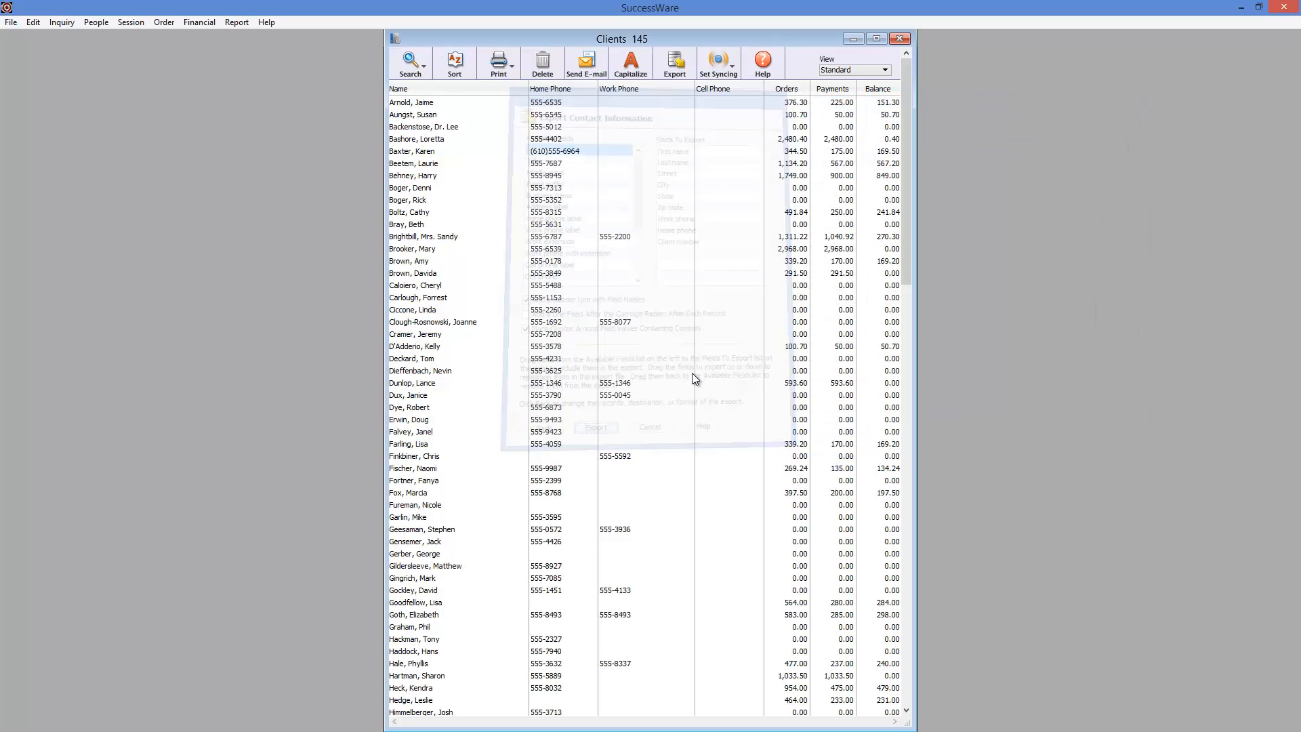
left_click(900, 39)
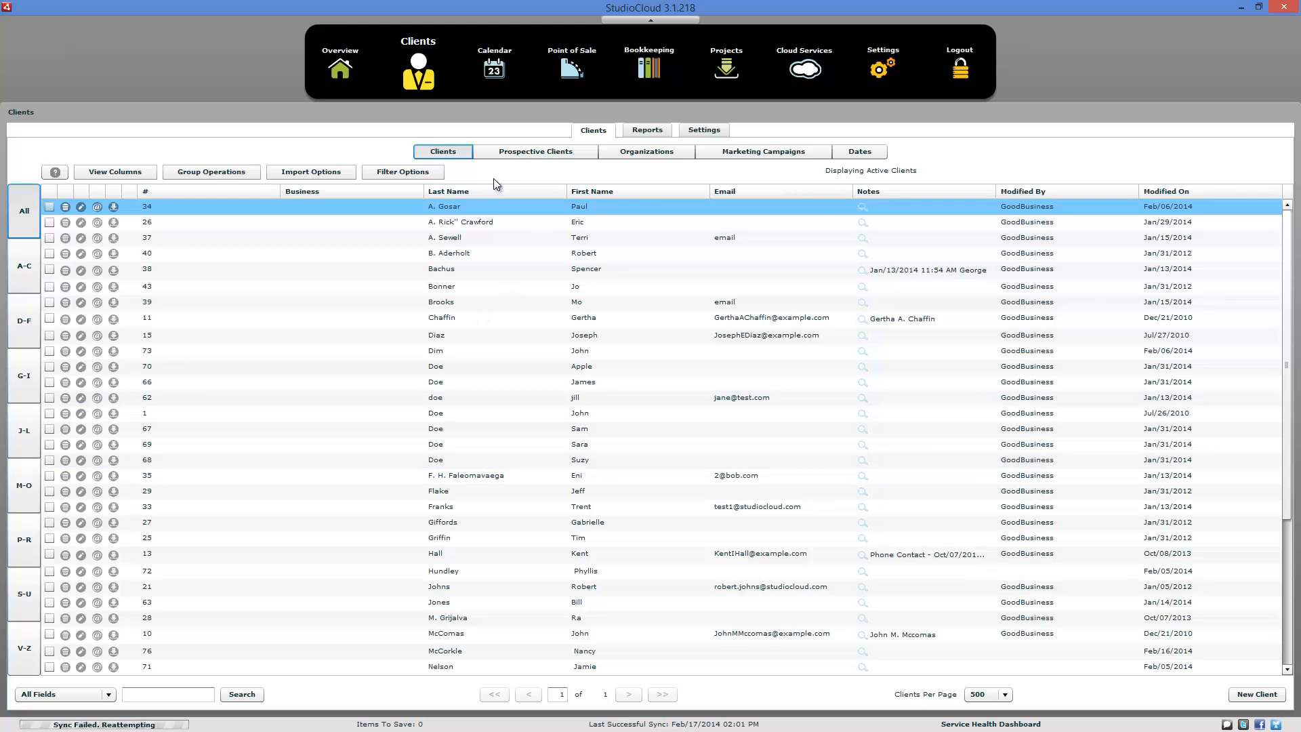
- Switch to StudioCloud and open the Import Clients window at full size
left_click(334, 172)
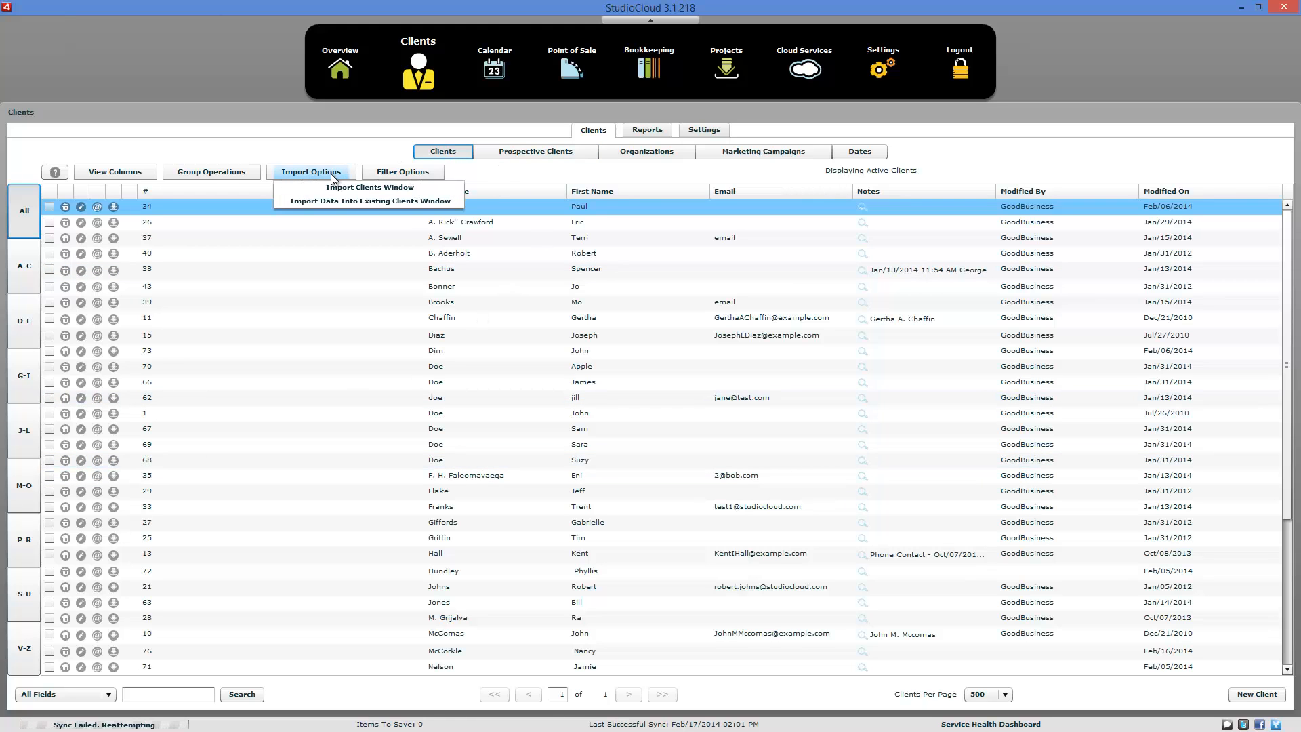
left_click(346, 188)
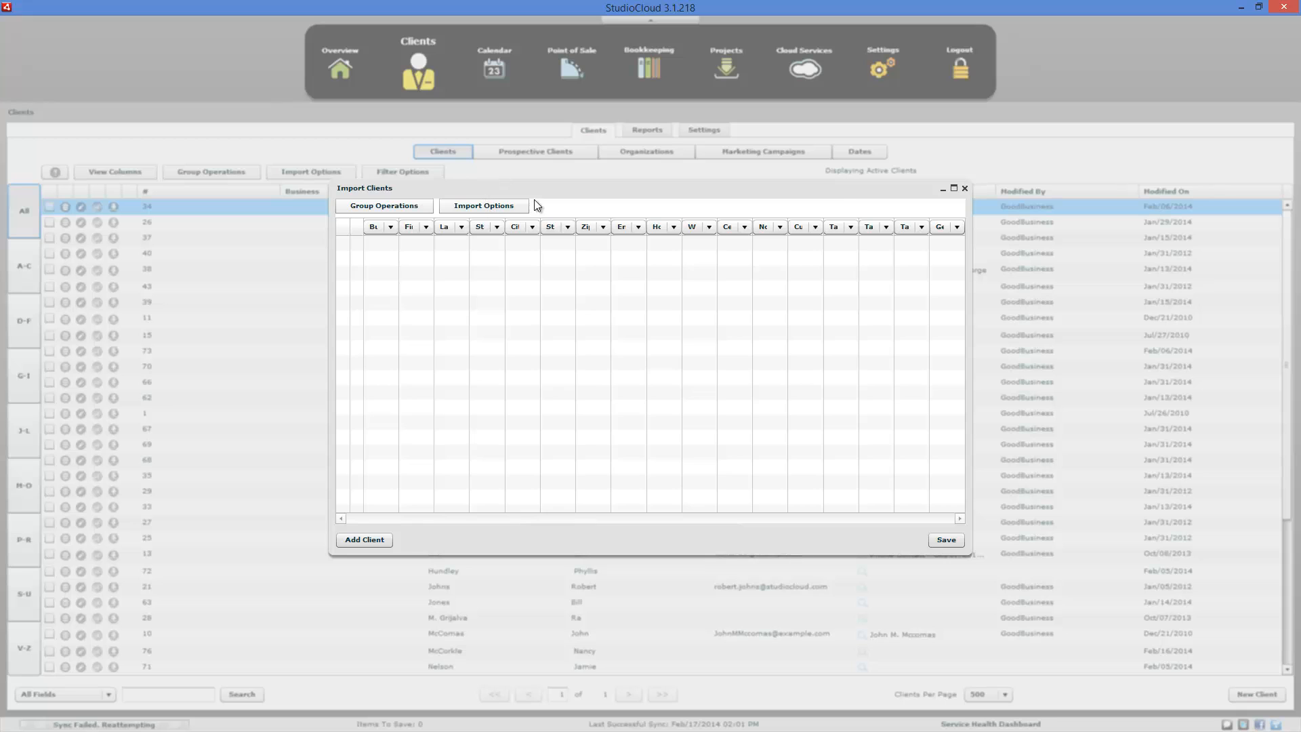
left_click(955, 188)
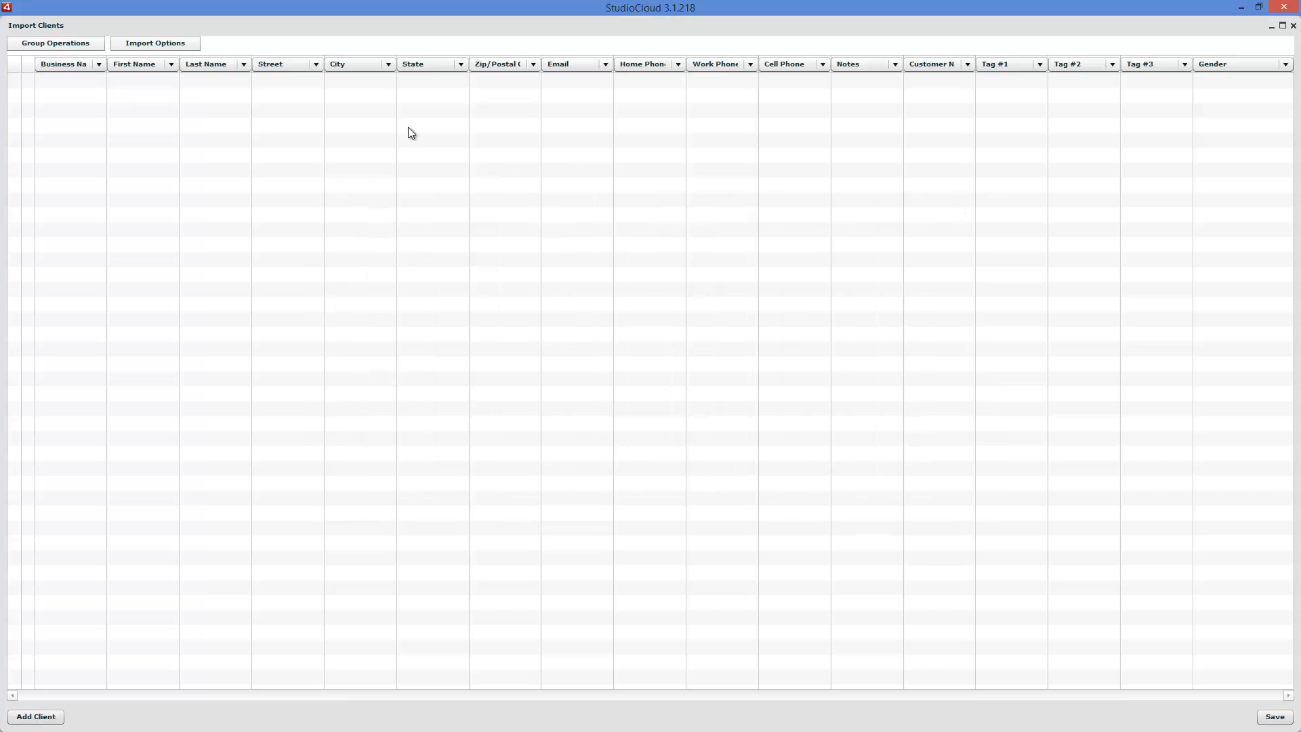
- Load Addresses.txt from the SkyDrive Documents folder with the Successware Basic Export CSV import
left_click(144, 45)
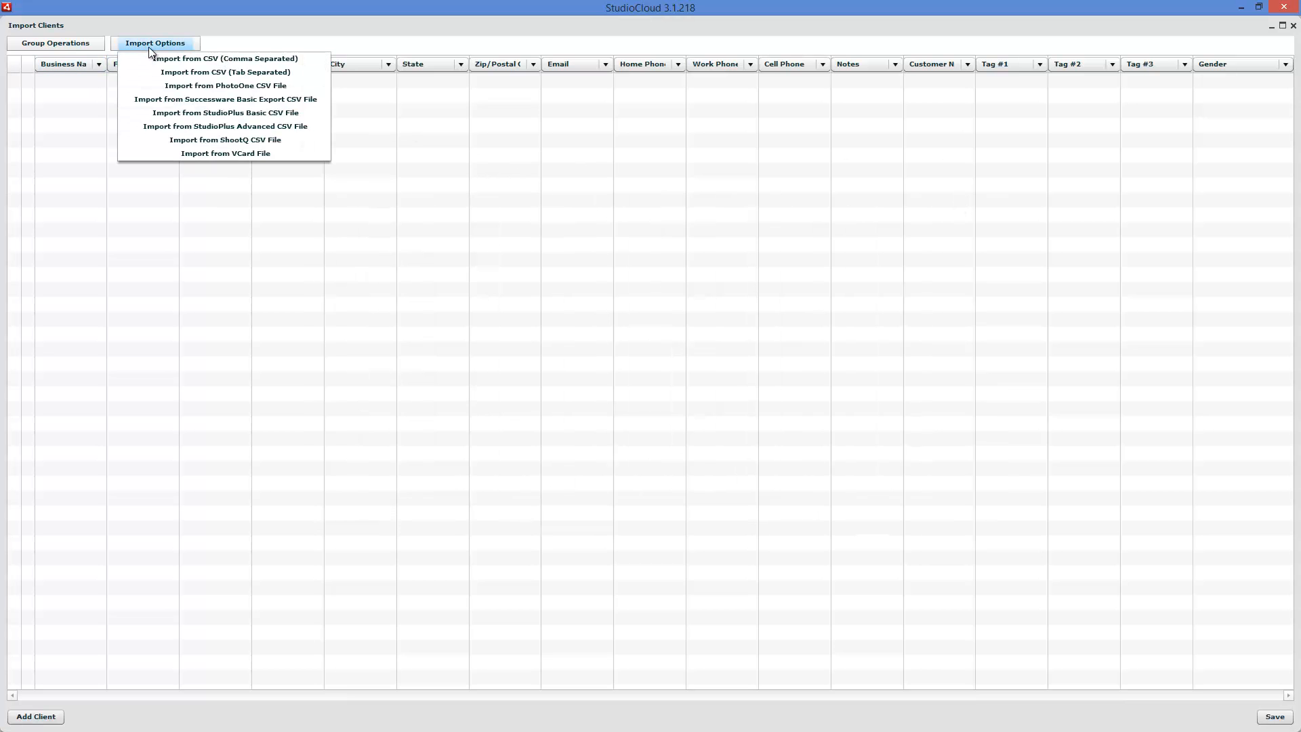
left_click(249, 99)
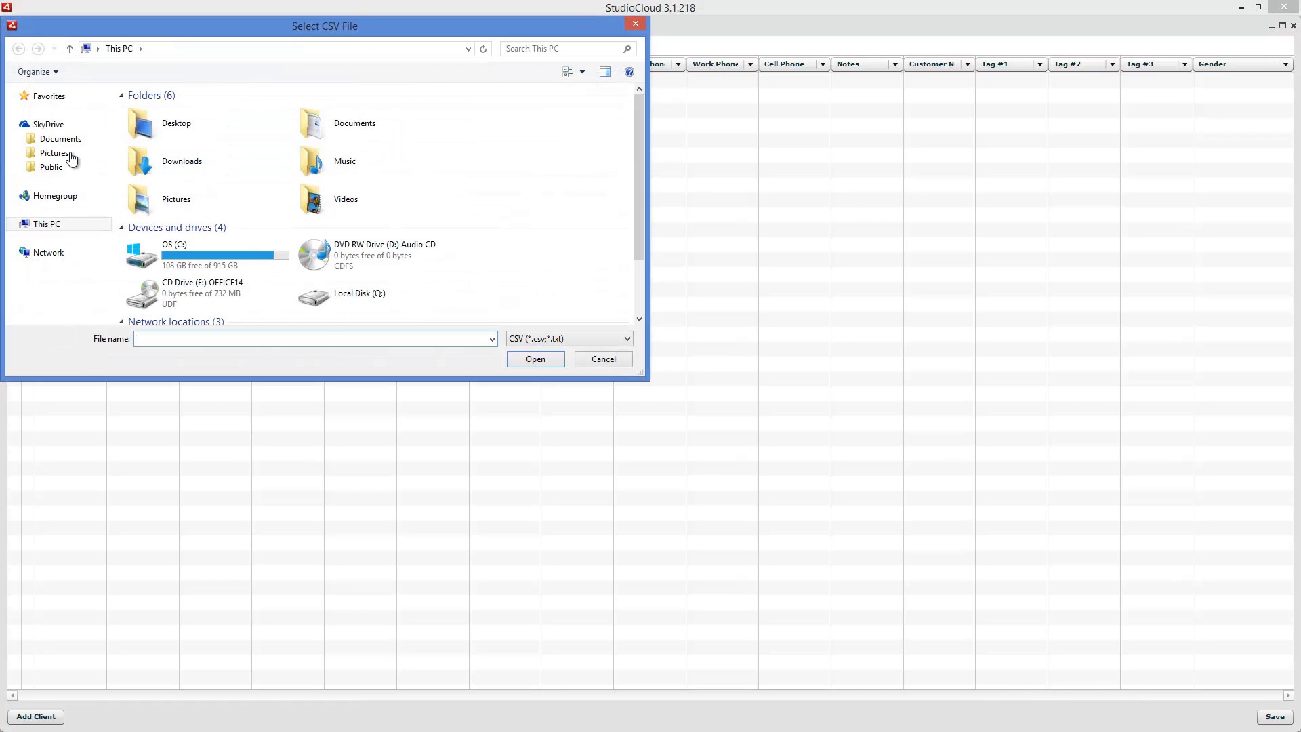
left_click(64, 145)
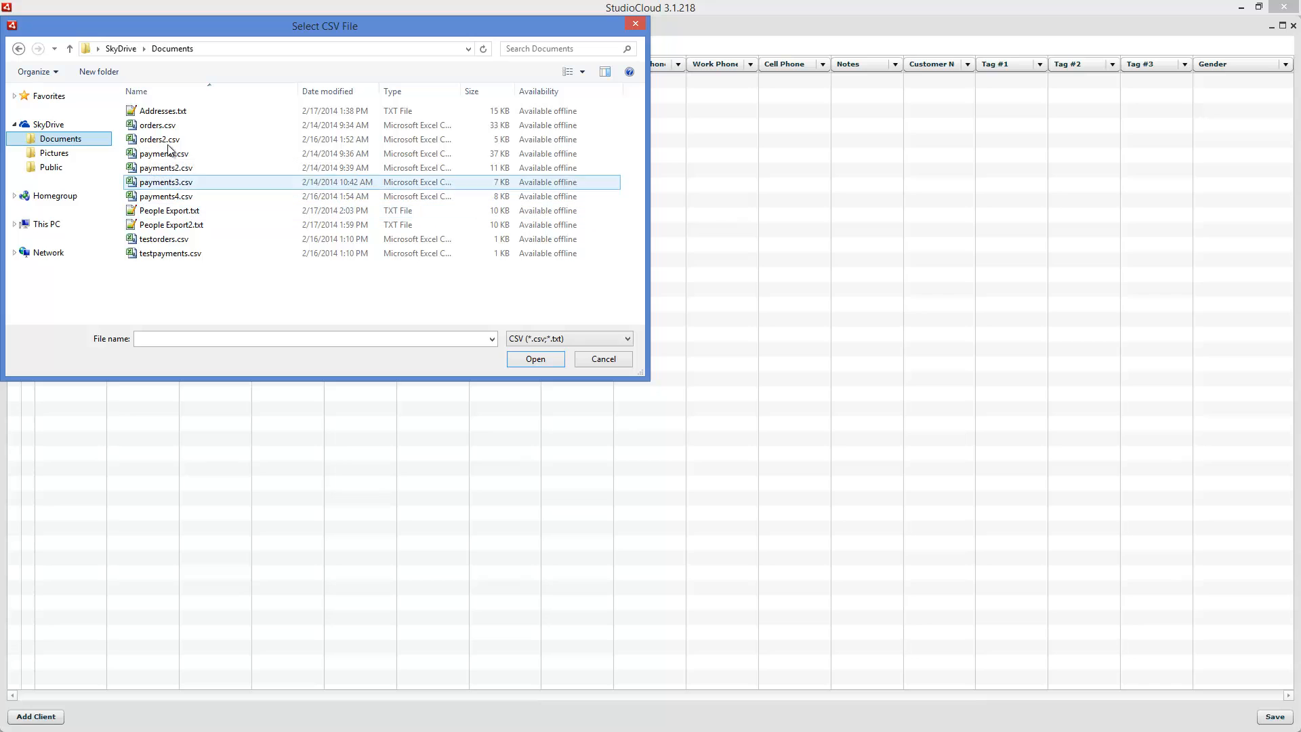
double_click(168, 112)
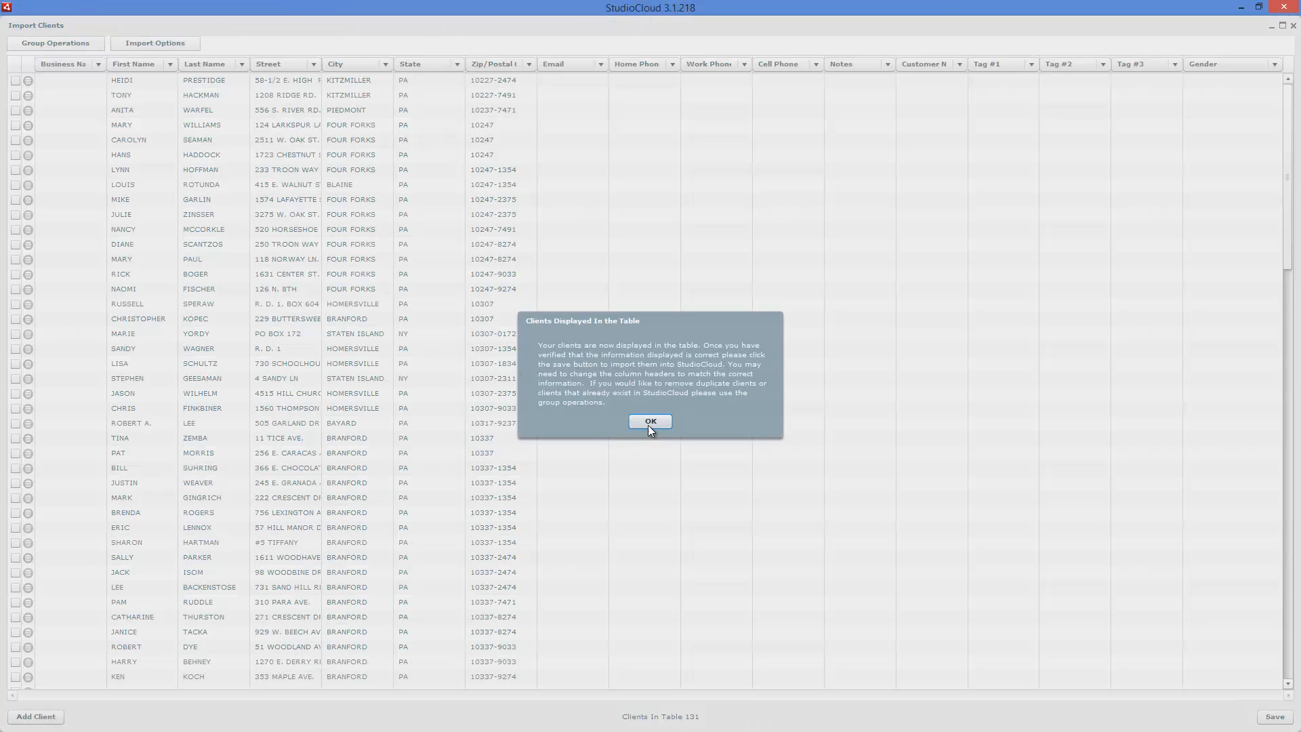
left_click(649, 422)
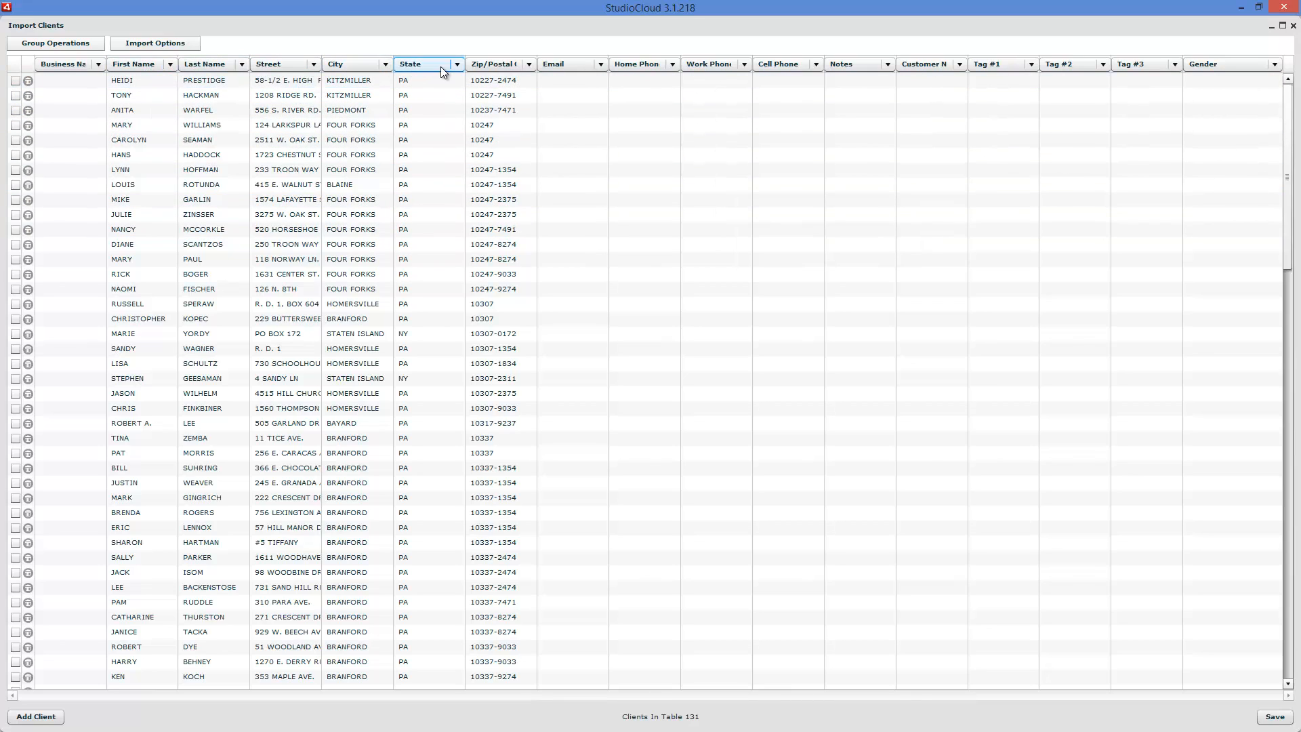
- Set the Email, Home Phone and Work Phone column headers of the import table to blank
left_click(586, 66)
left_click(587, 68)
left_click(600, 64)
scroll(601, 83, "up", 3)
left_click(598, 79)
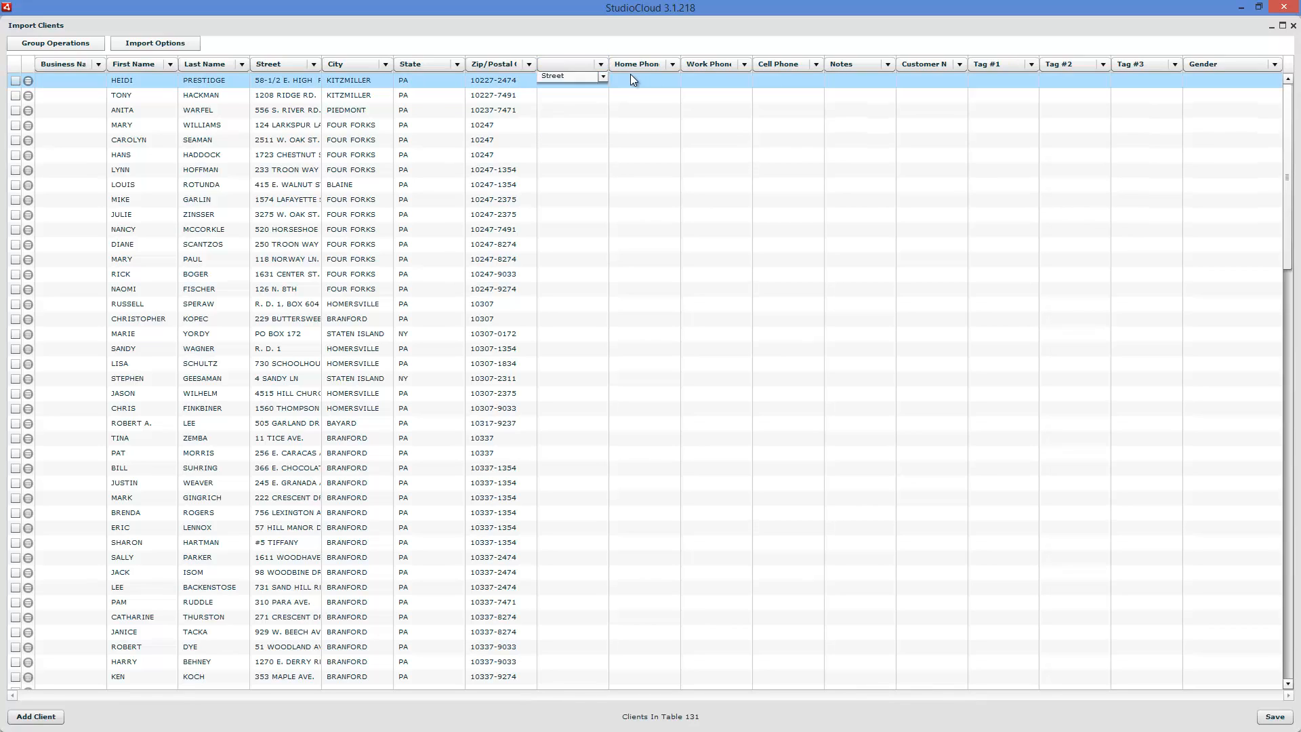
left_click(637, 69)
left_click_drag(674, 105, 674, 84)
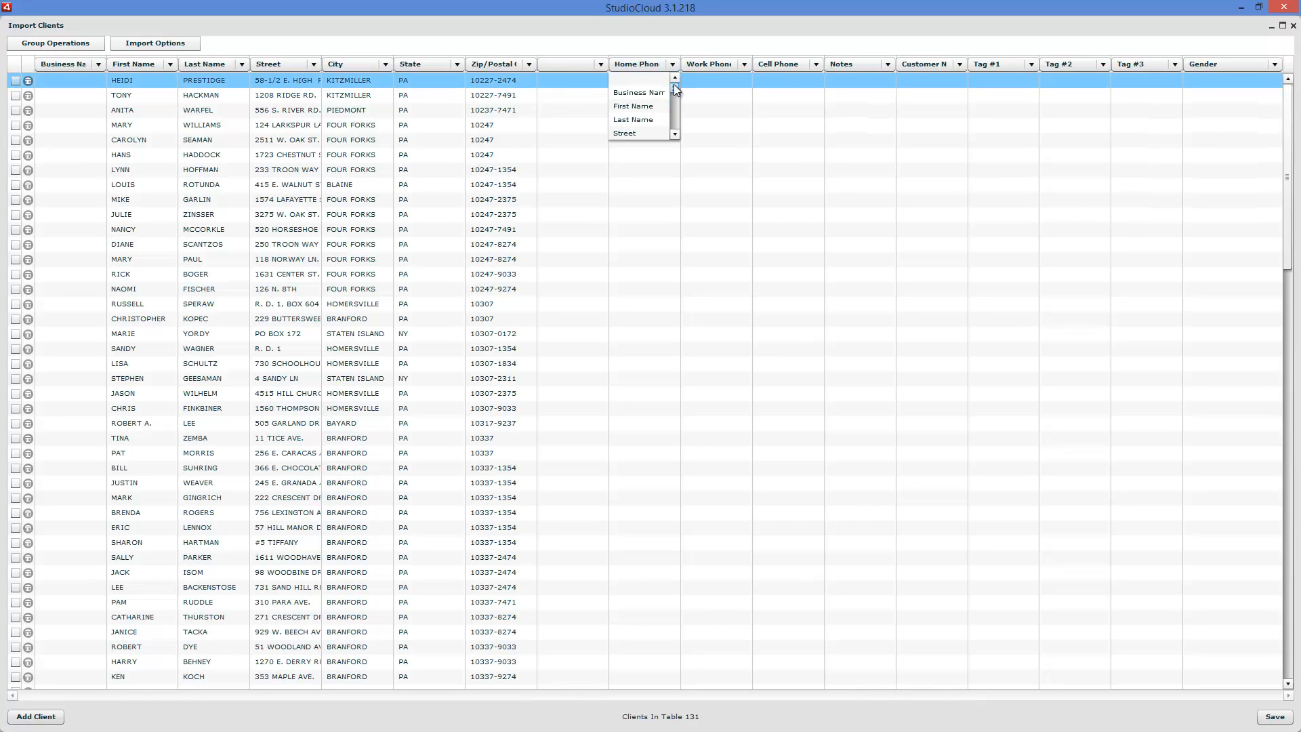
left_click(661, 79)
left_click(712, 66)
left_click_drag(743, 105, 741, 80)
left_click(740, 79)
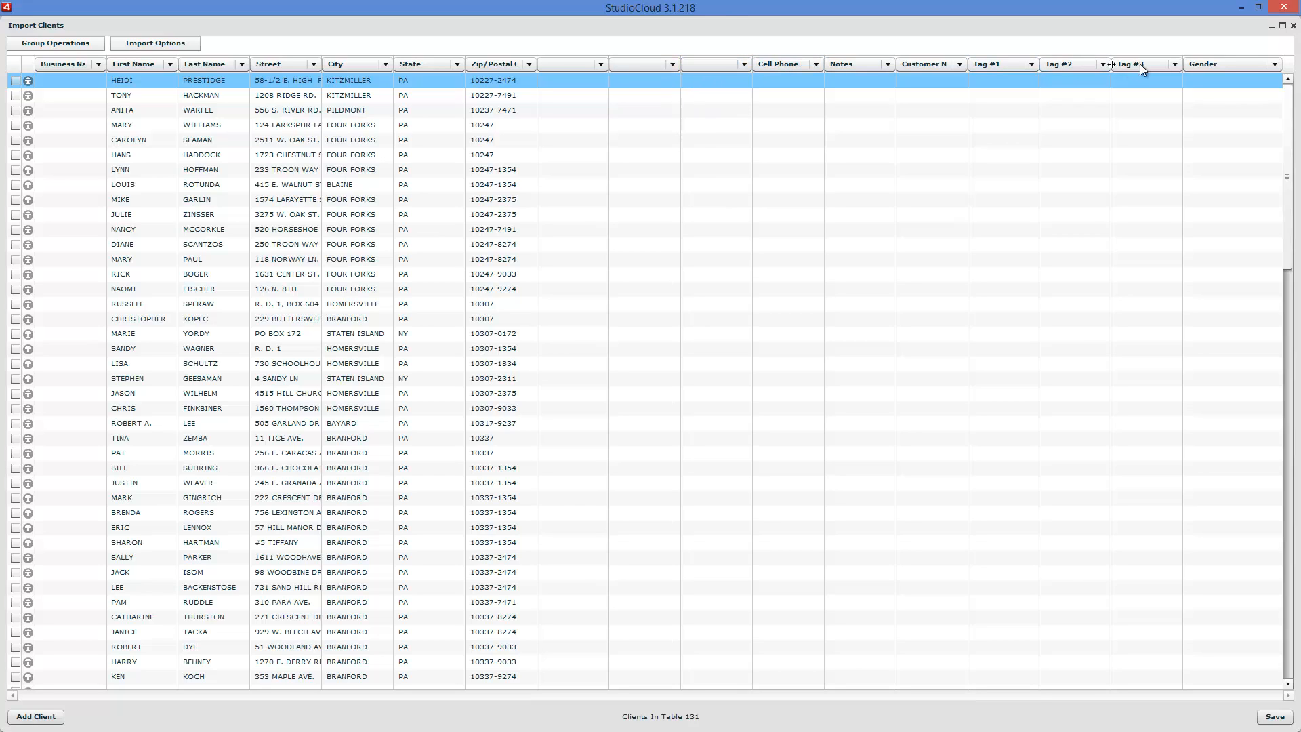
- Set the Business Name column header to blank and close the Import Clients window without saving
left_click(98, 65)
left_click(88, 76)
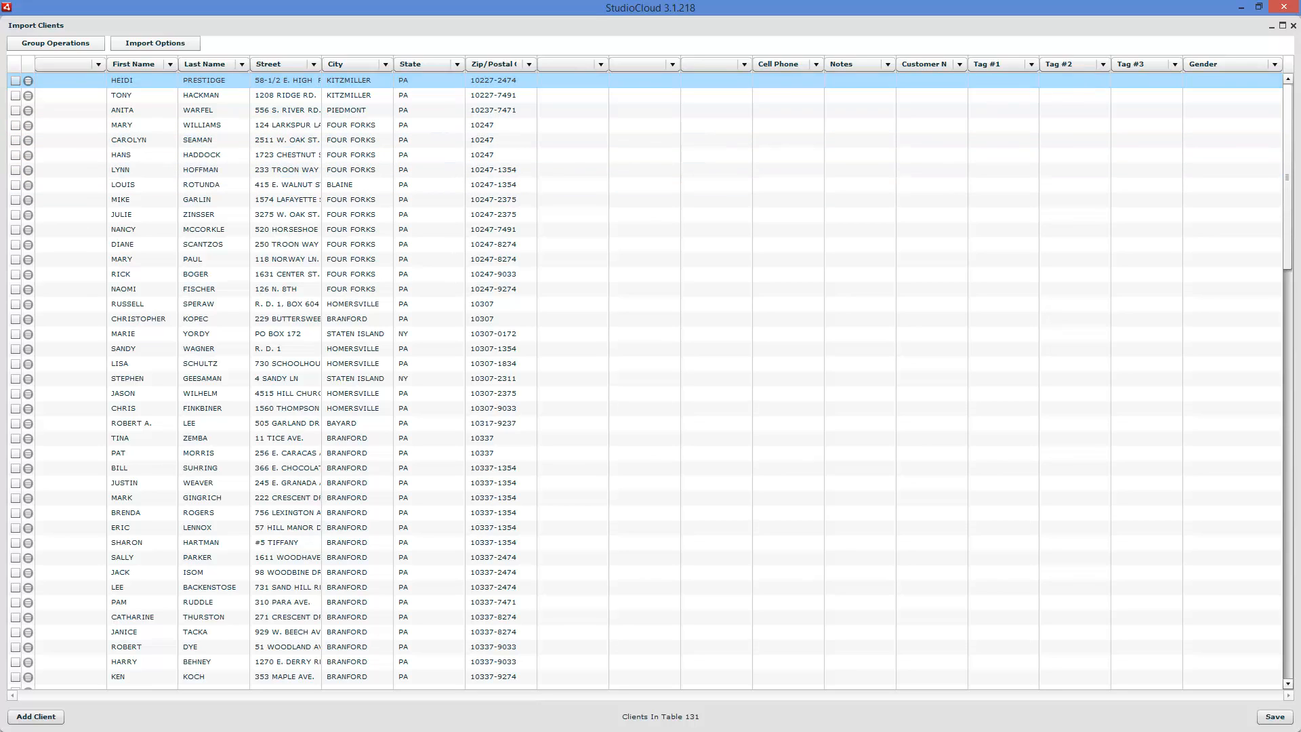
left_click(1294, 27)
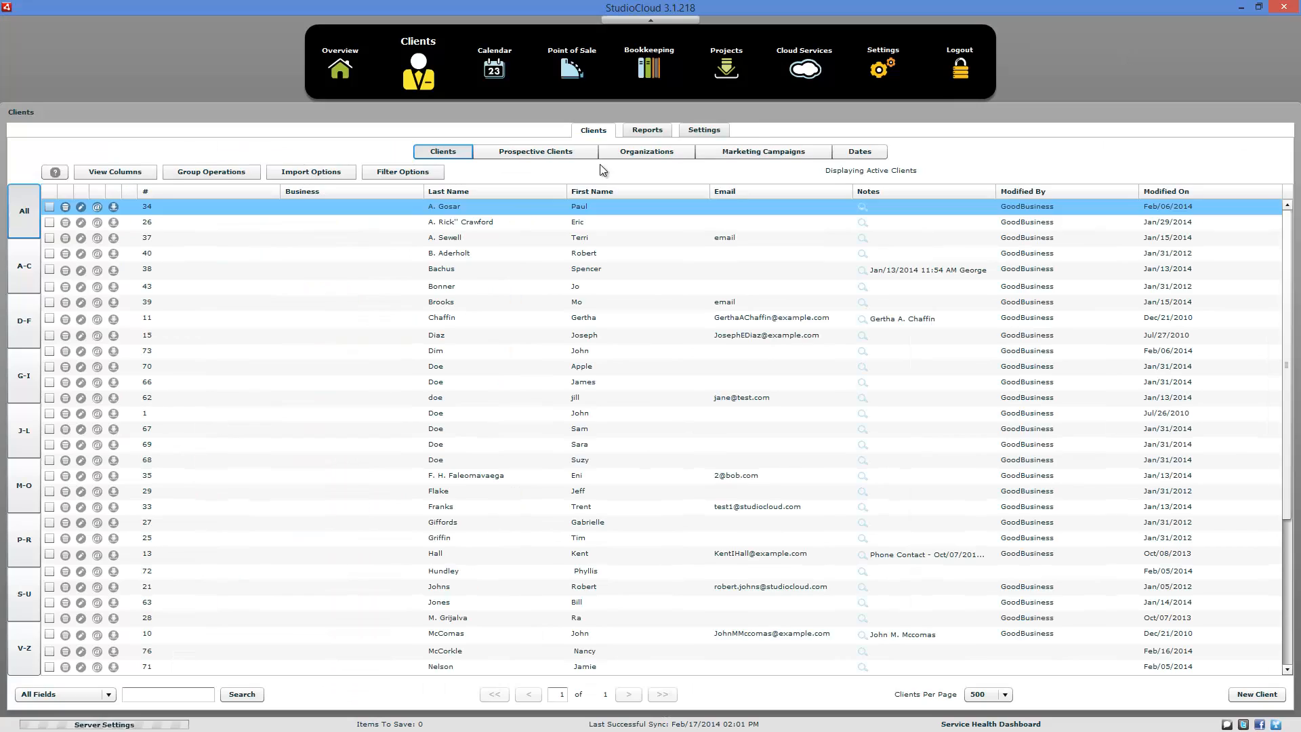
- Reopen the Import Clients window from the client list and maximize it
left_click(334, 173)
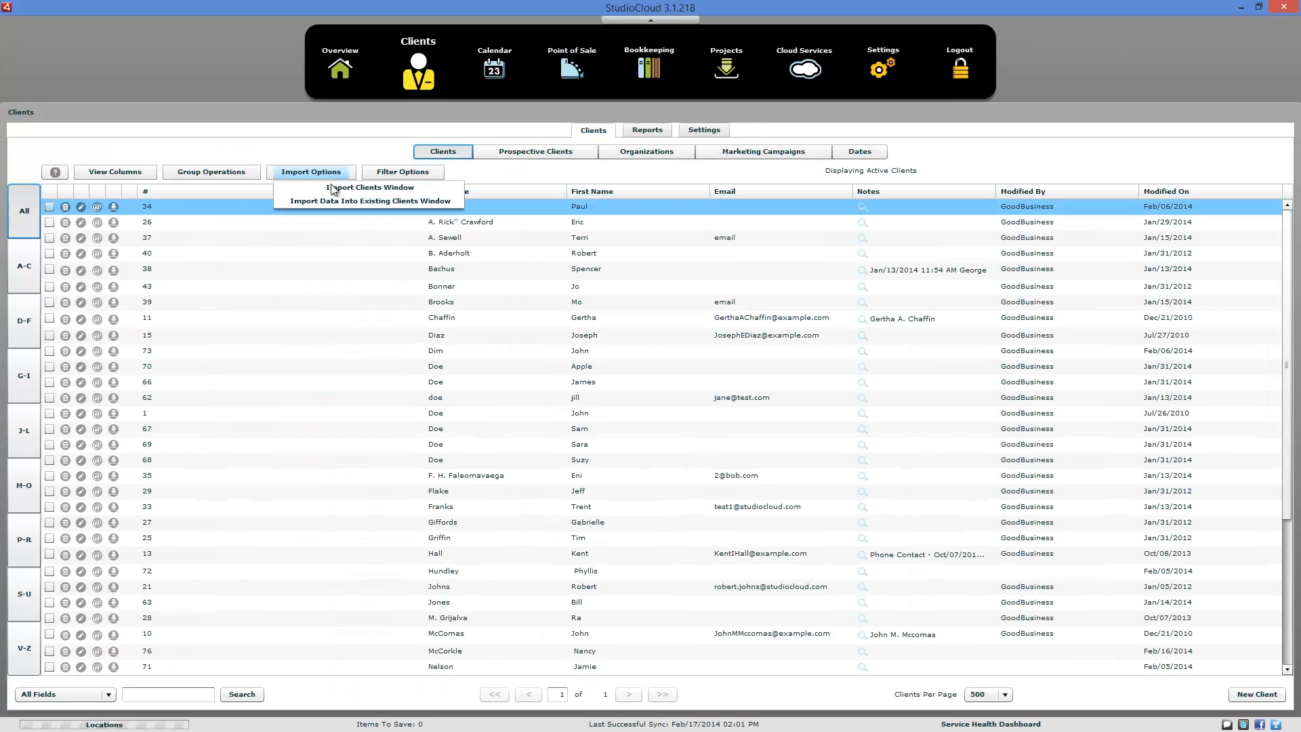
left_click(334, 188)
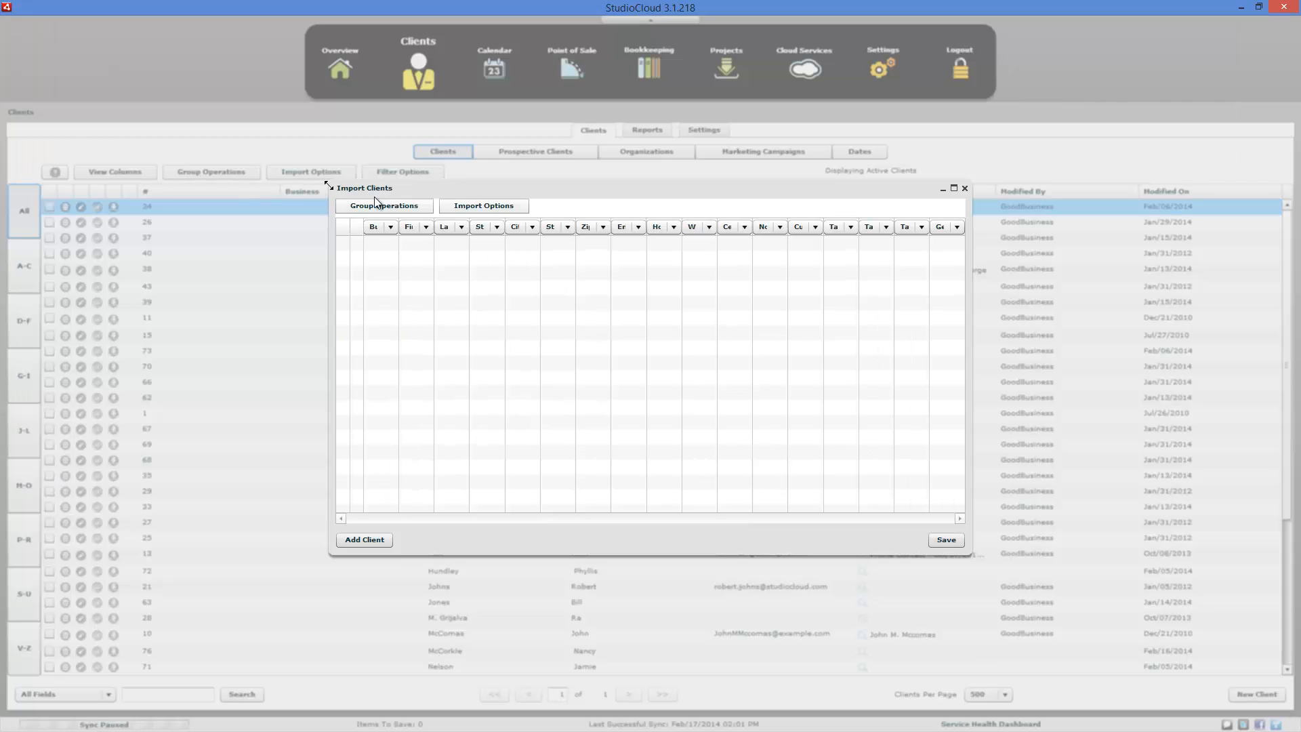
left_click(954, 189)
- Load People Export.txt from the SkyDrive Documents folder with the tab-separated CSV import
left_click(163, 43)
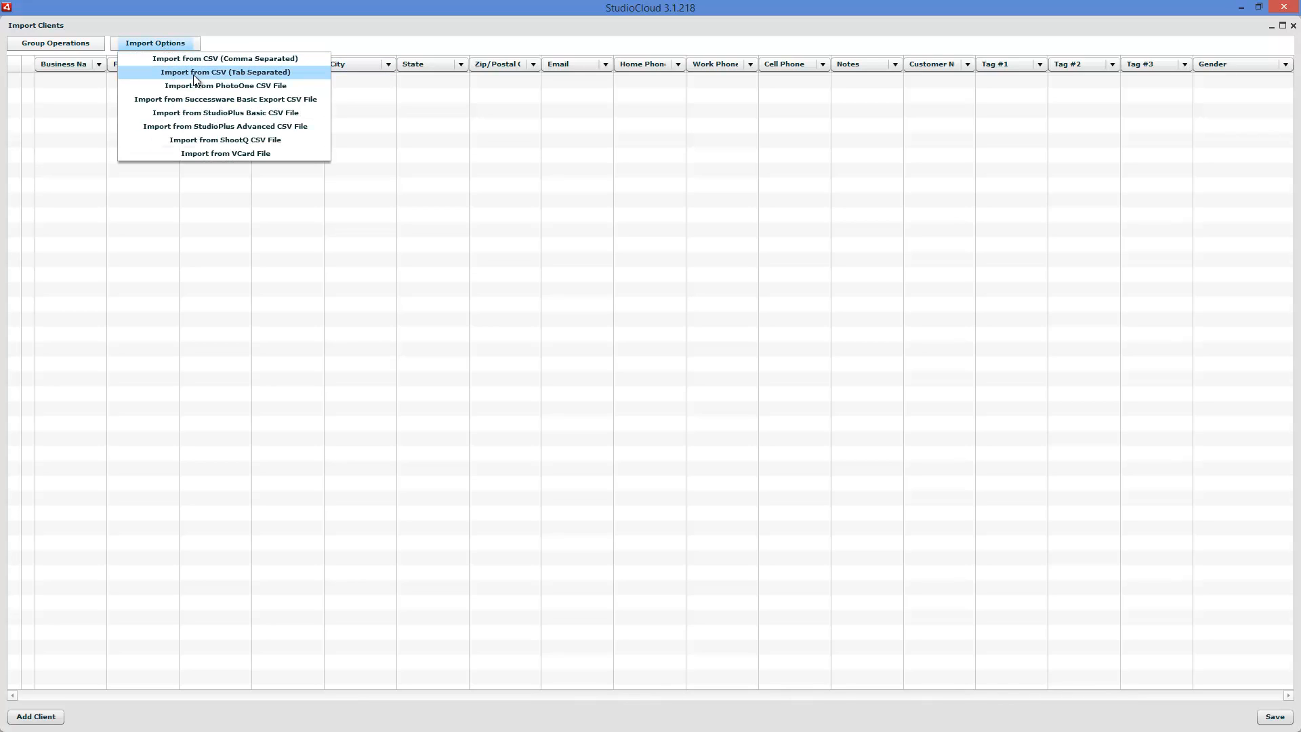
left_click(234, 73)
left_click(92, 137)
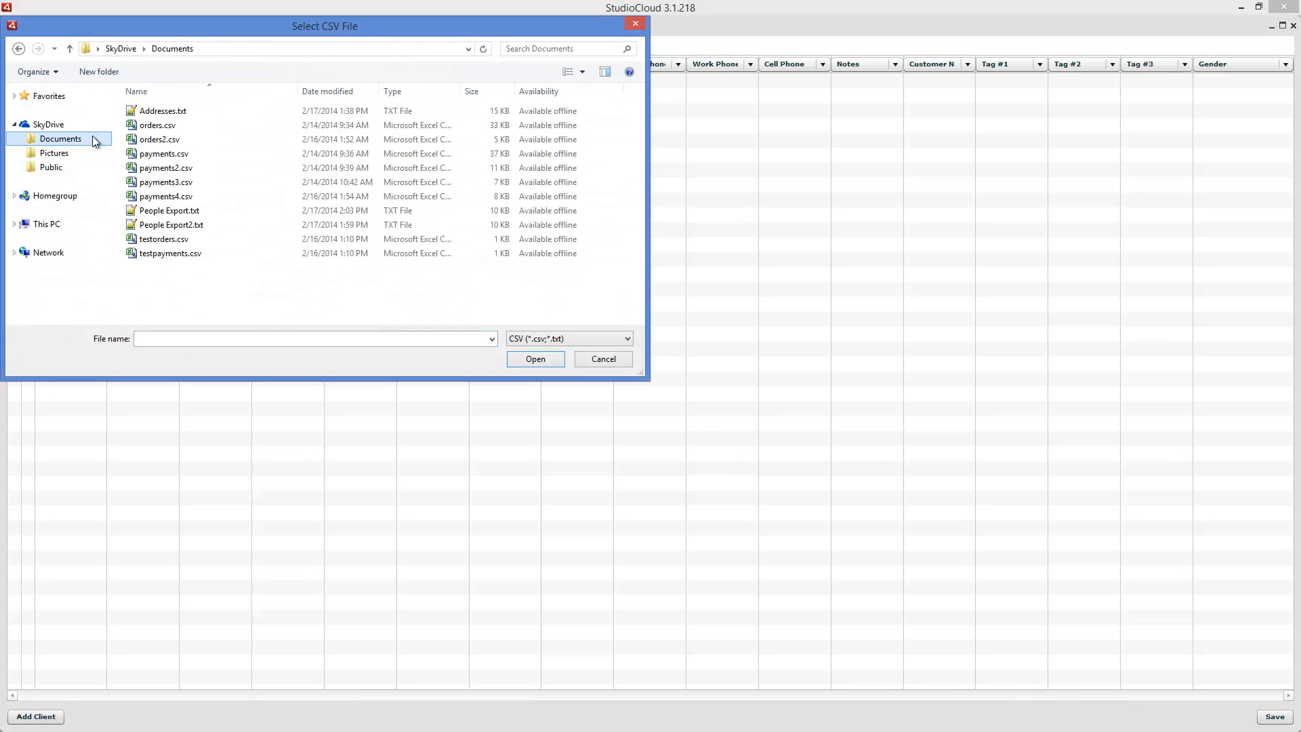
double_click(169, 211)
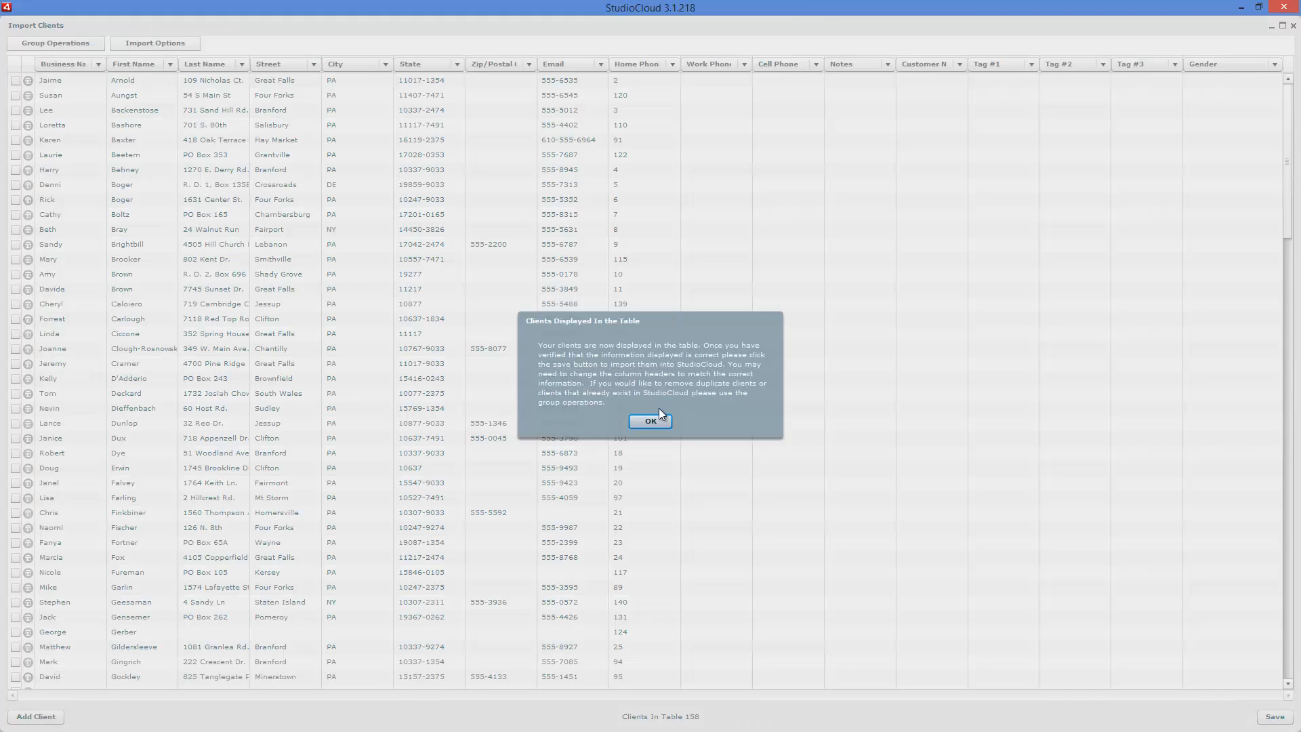
left_click(649, 421)
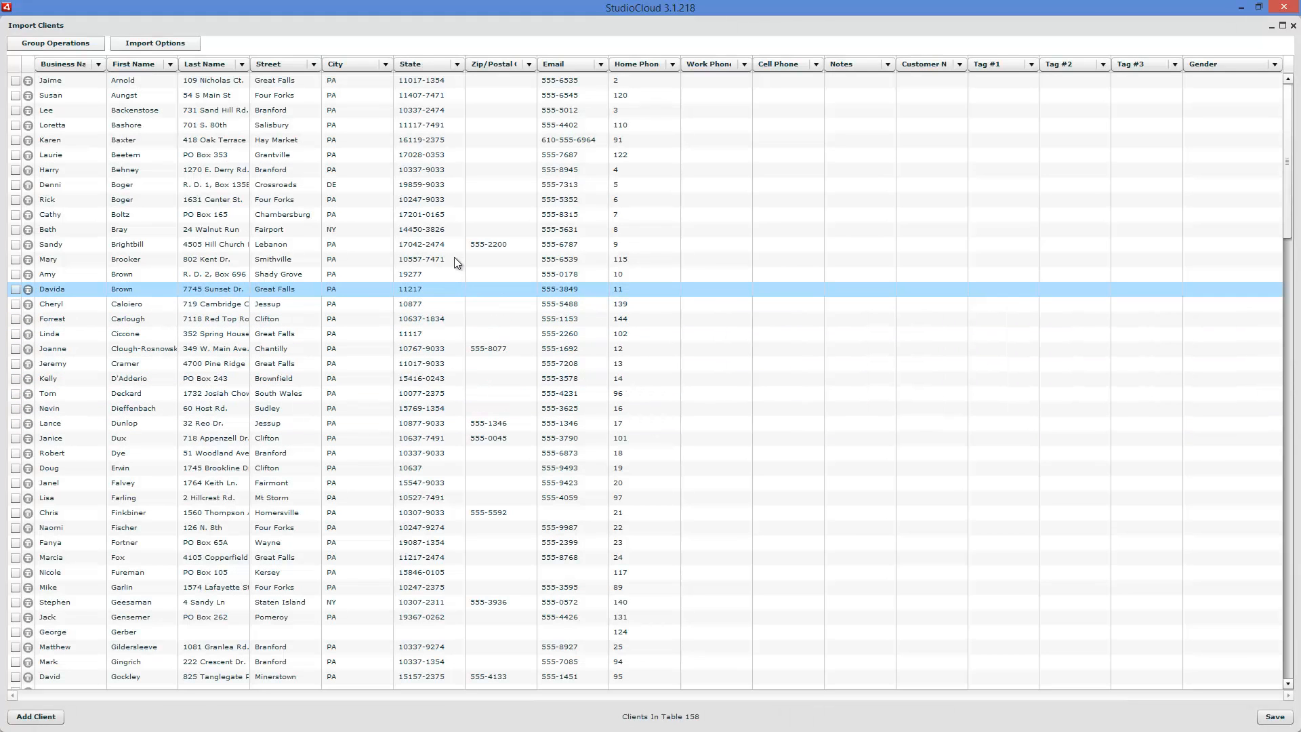
- Set the Email column header of the import table to Work Phone and the Home Phone column header to Customer Number
left_click(602, 64)
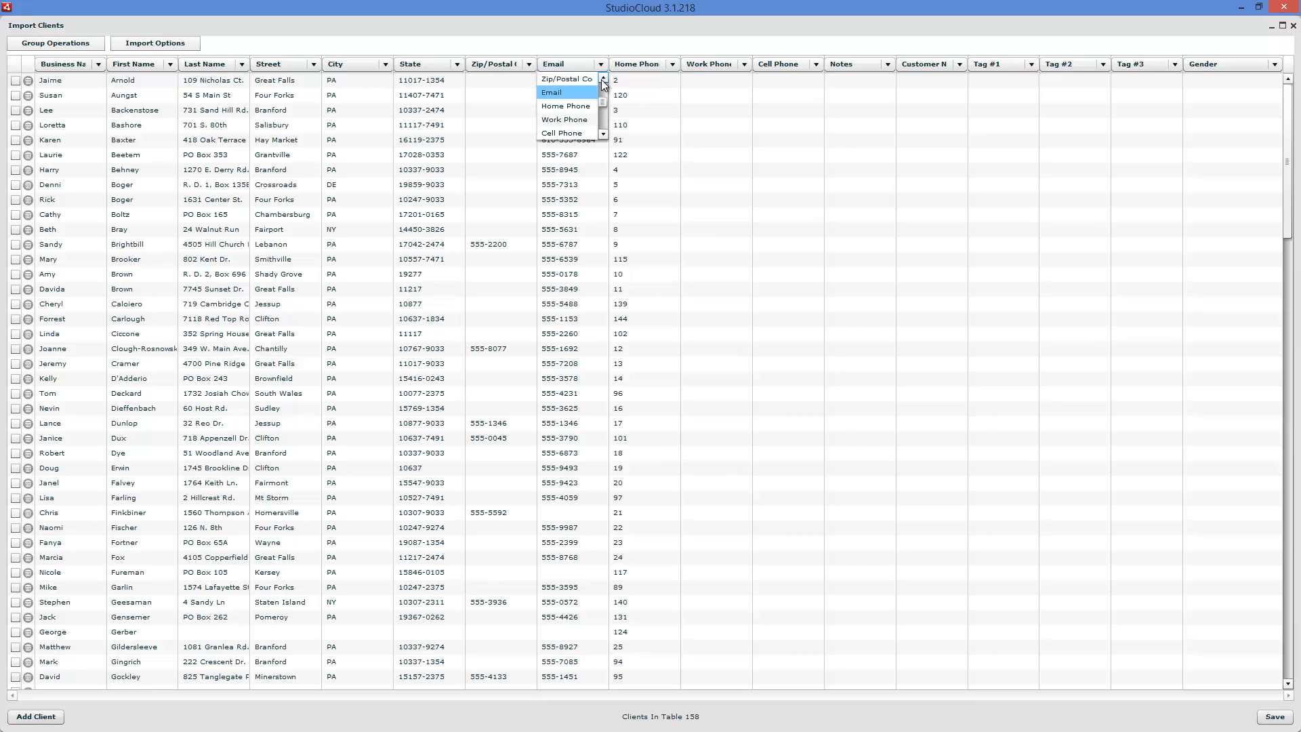
left_click(569, 119)
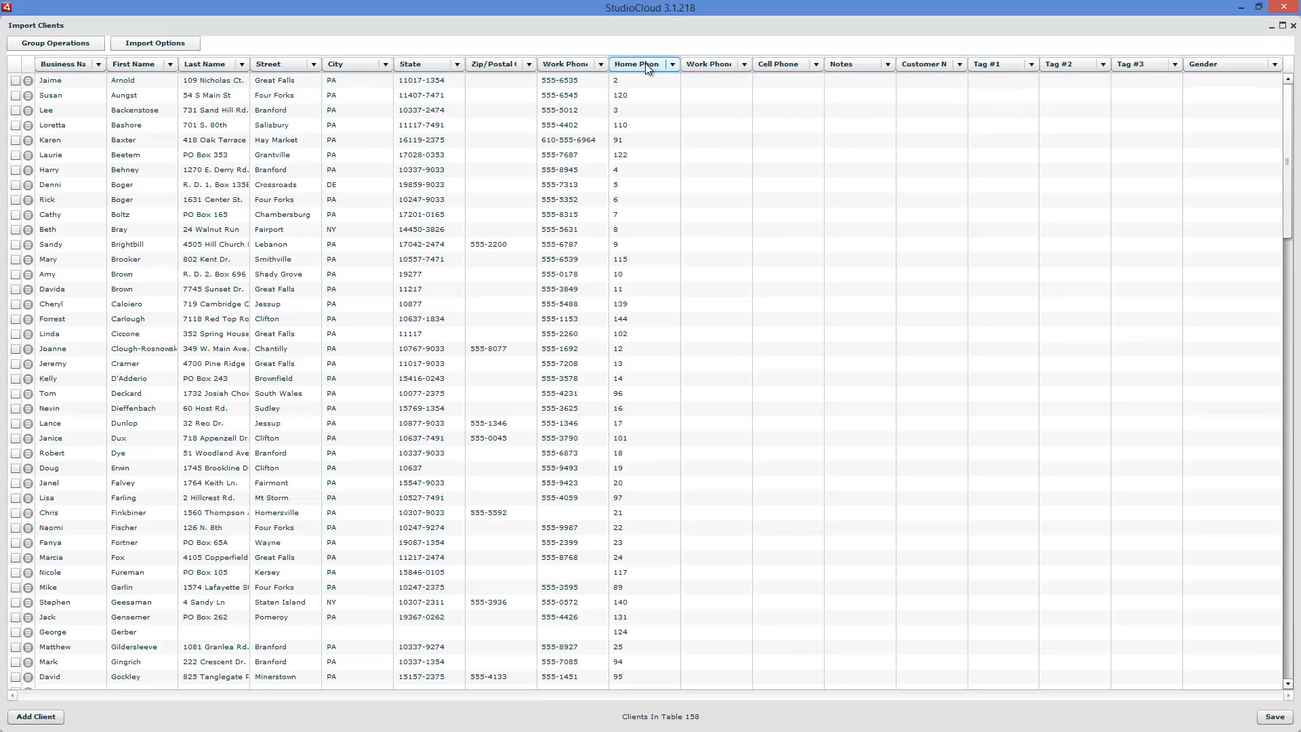
left_click(659, 63)
scroll(669, 86, "up", 3)
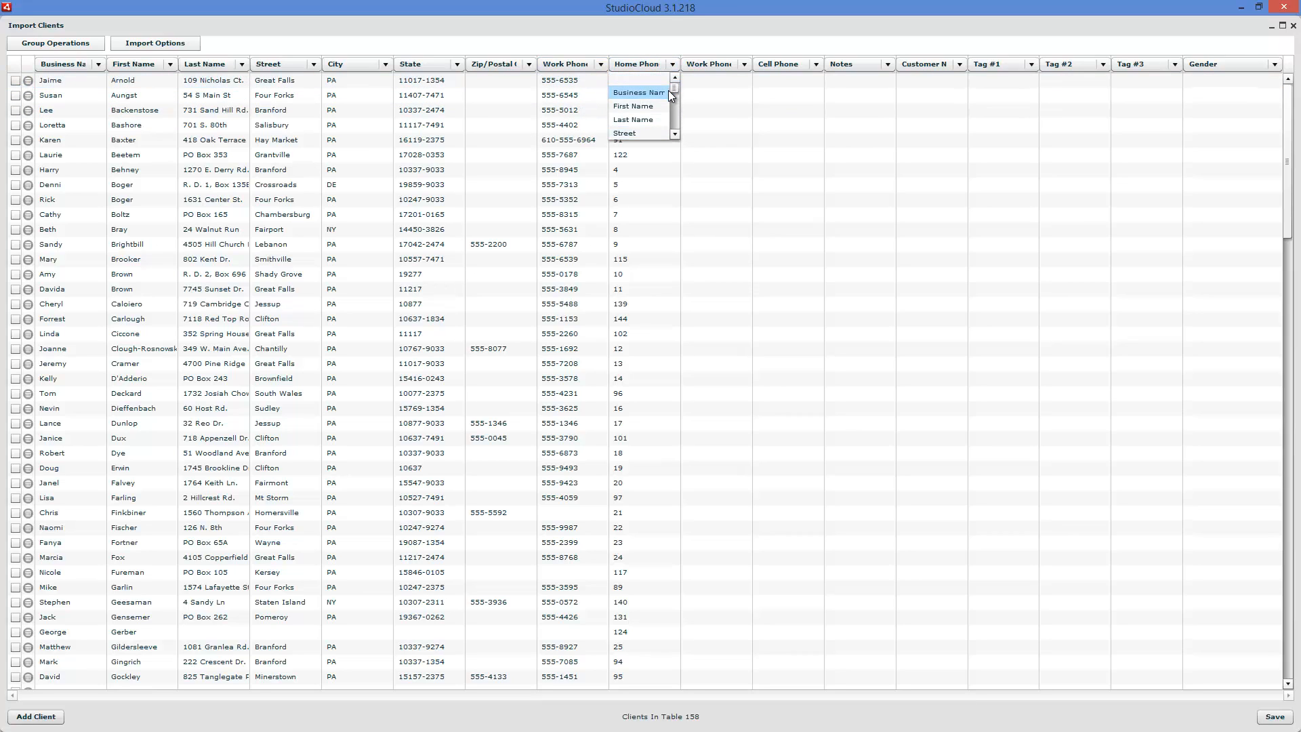
scroll(668, 91, "down", 3)
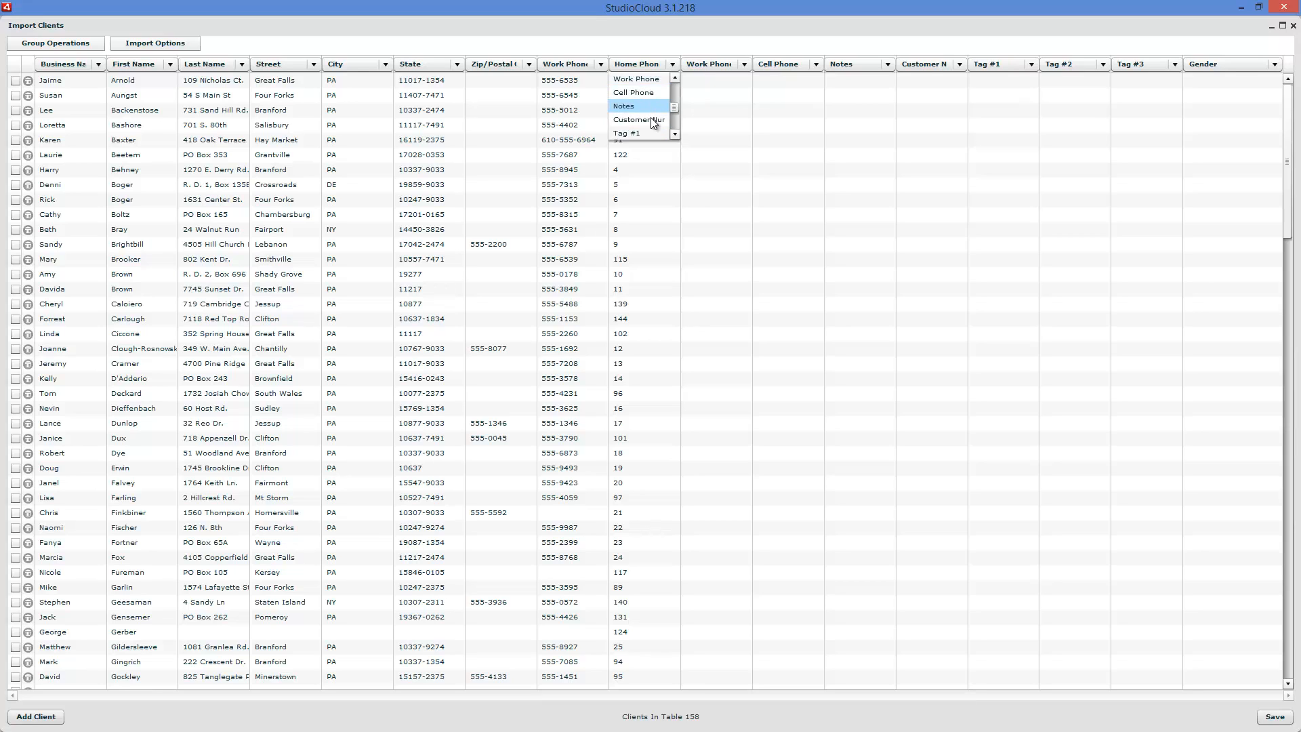
left_click(652, 120)
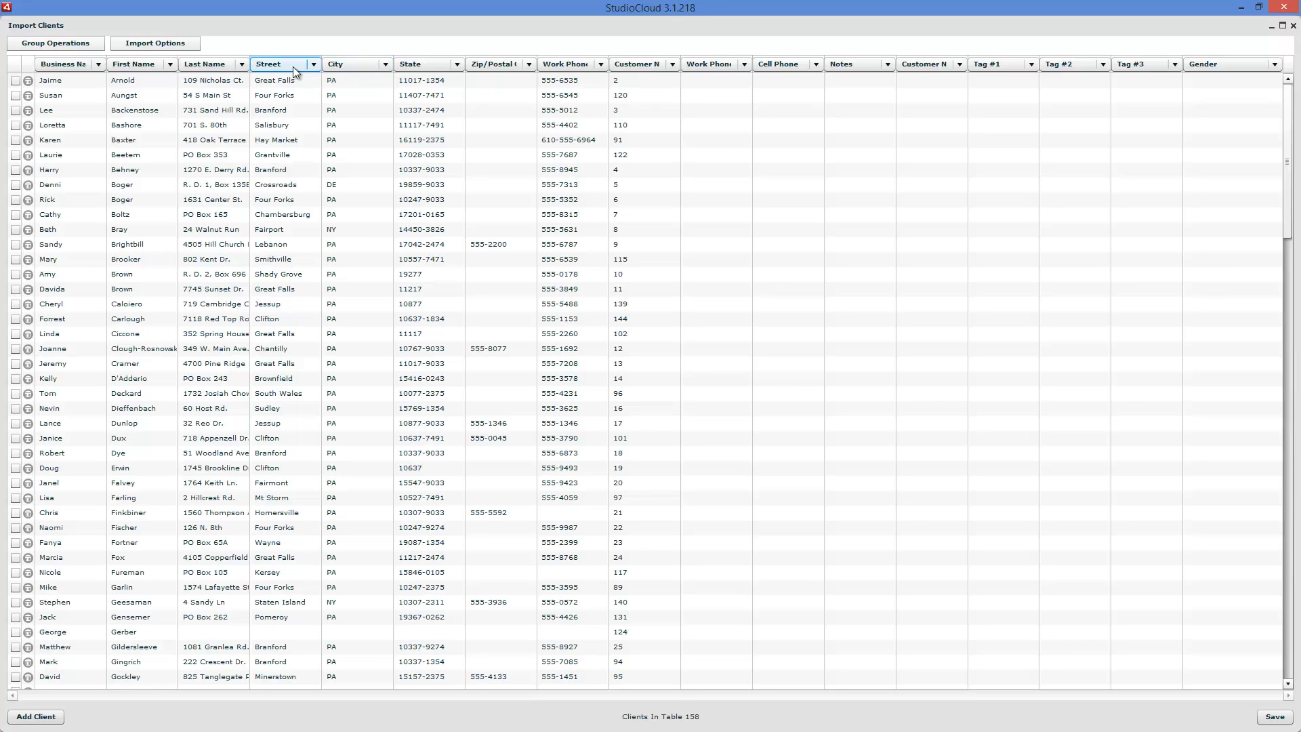
- Set the first three column headers of the import table to First Name, Last Name and Street
left_click(88, 67)
left_click(87, 95)
left_click(131, 64)
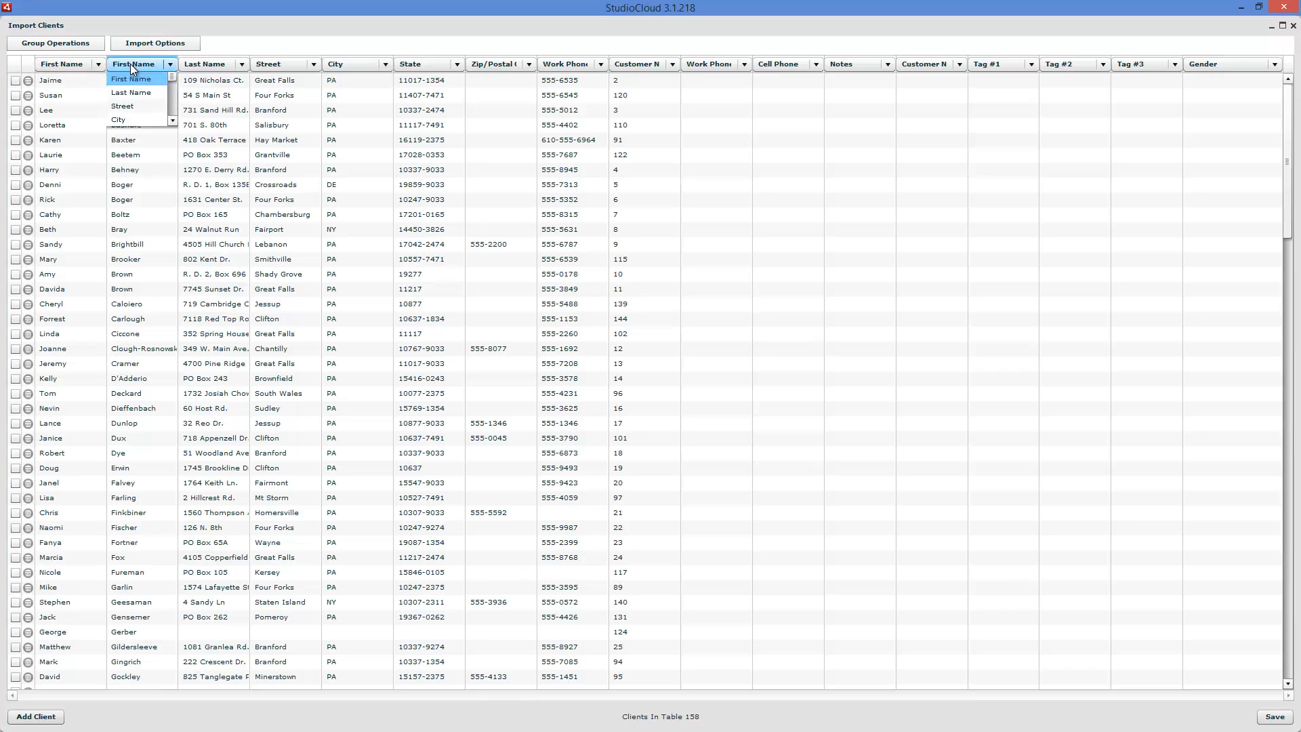
left_click(135, 107)
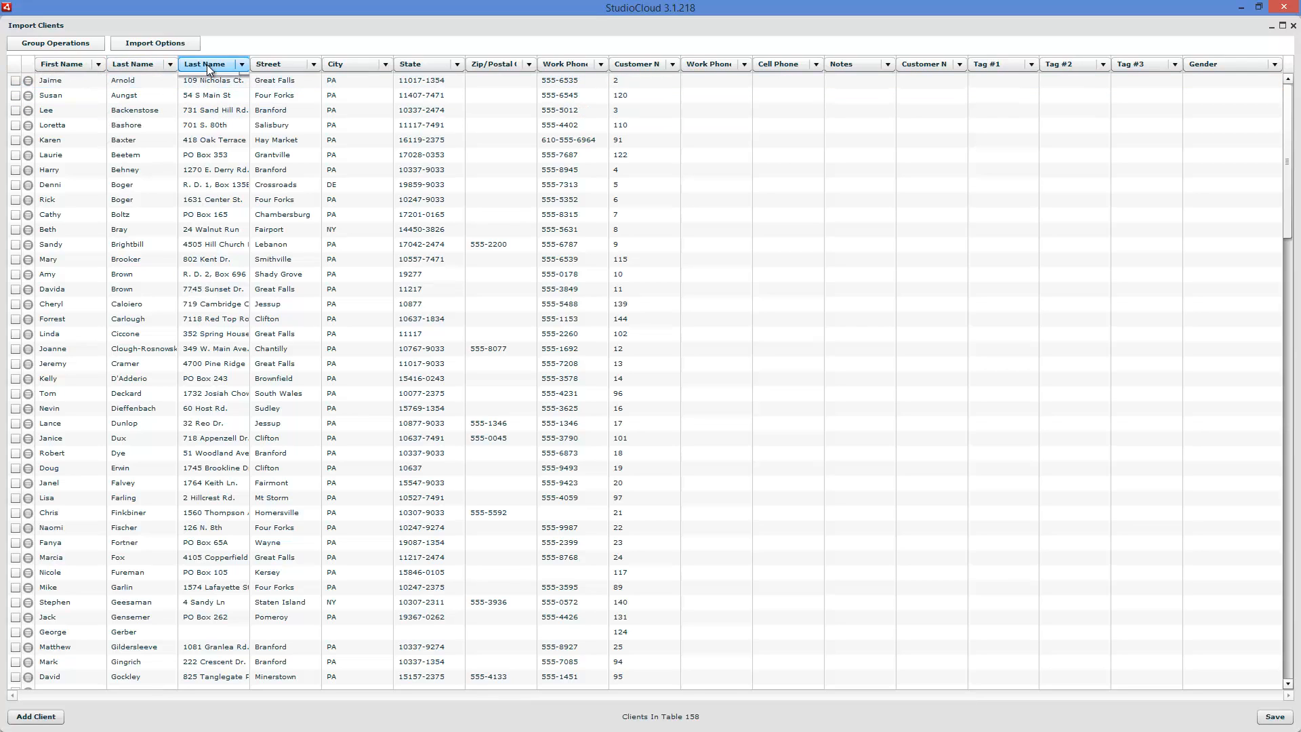
left_click(206, 63)
left_click(204, 106)
- Set the fourth, fifth and sixth column headers to City, State and Zip/Postal Code
left_click(283, 62)
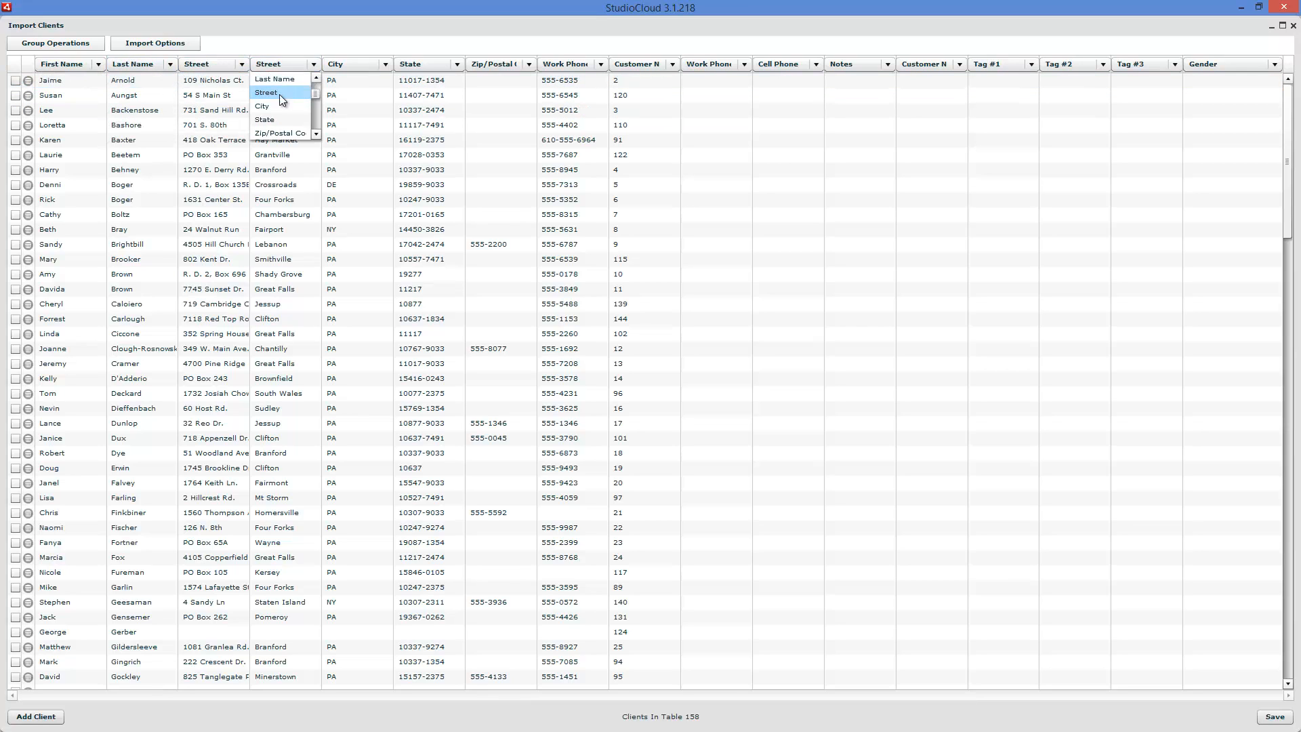
left_click(279, 102)
left_click(355, 66)
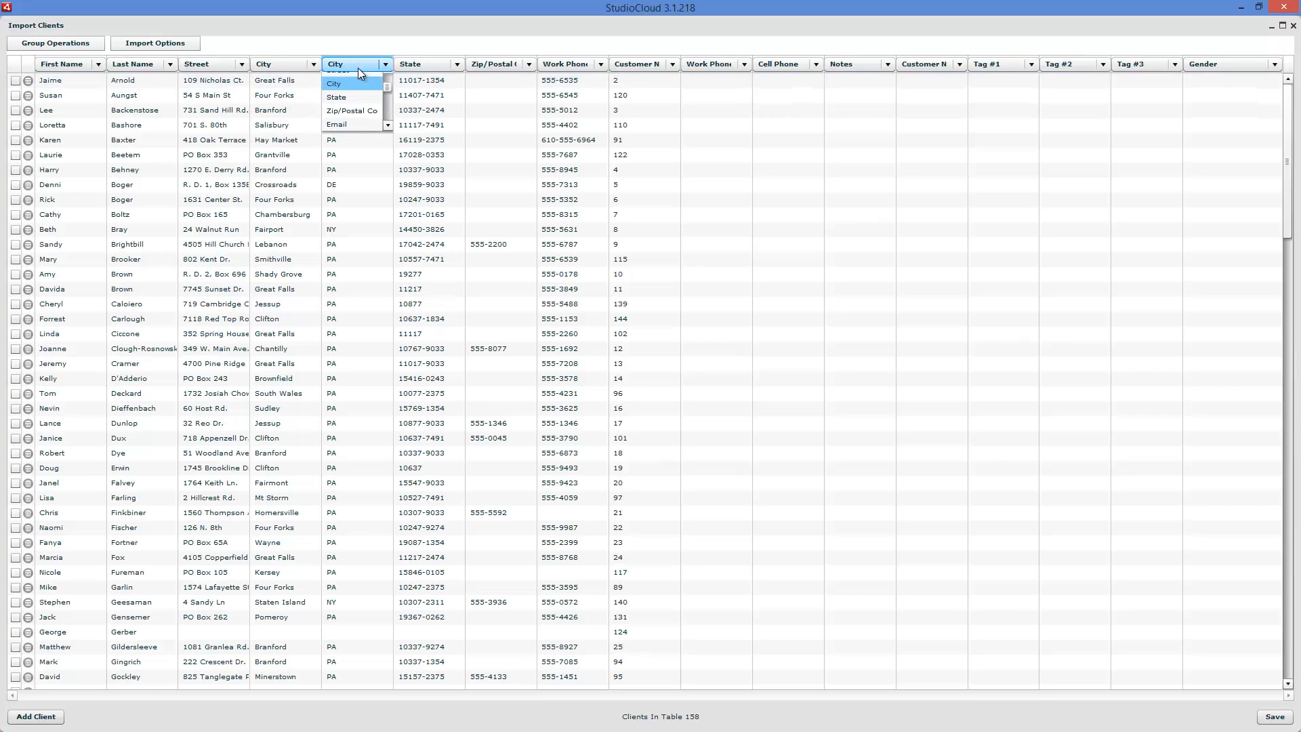
left_click(357, 103)
left_click(412, 67)
left_click(417, 106)
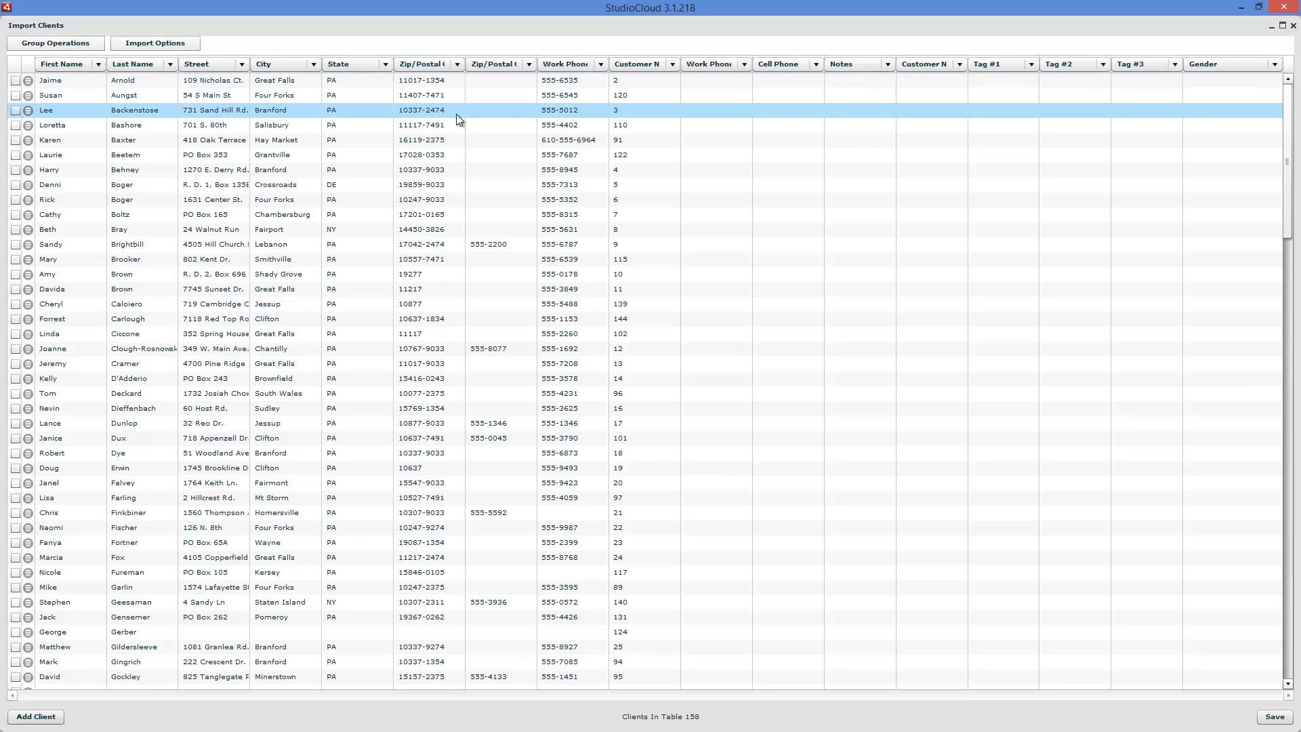
- Set the second Zip/Postal Code column header to Work Phone and the header of the column after it to Home Phone
left_click(514, 68)
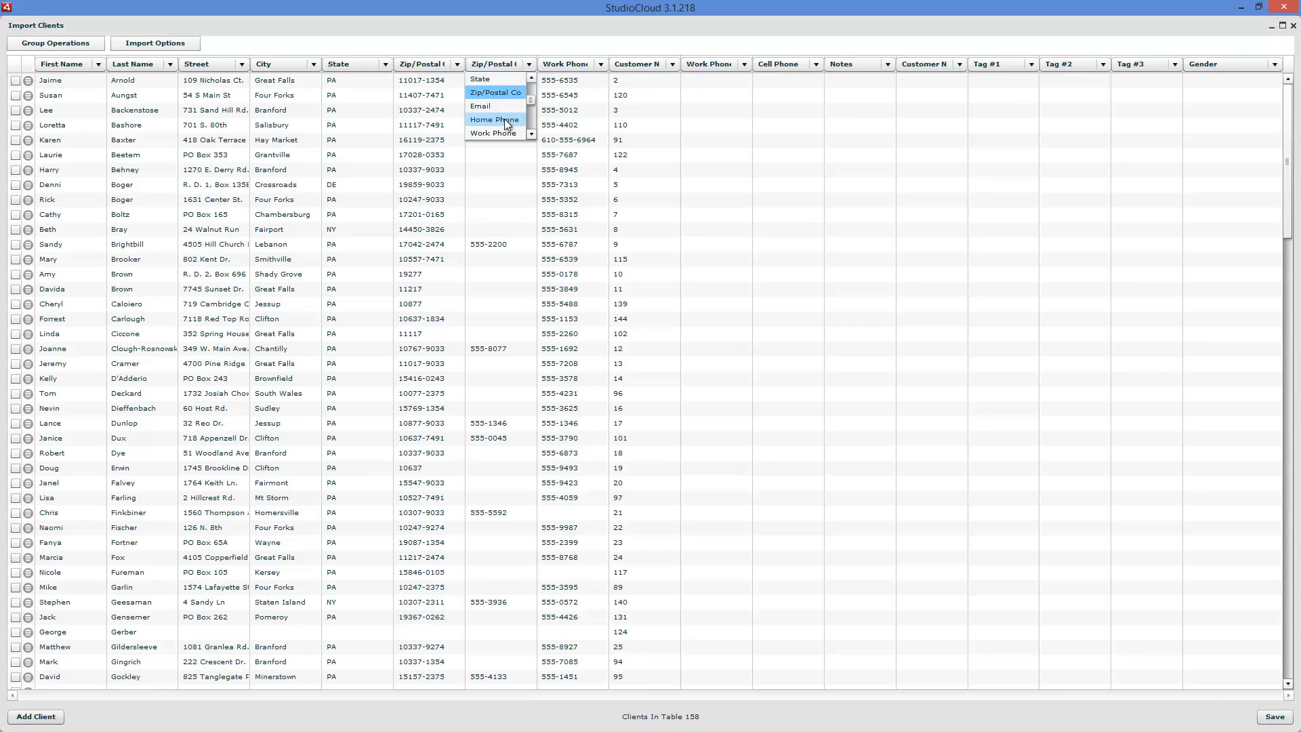
left_click(503, 132)
left_click(564, 66)
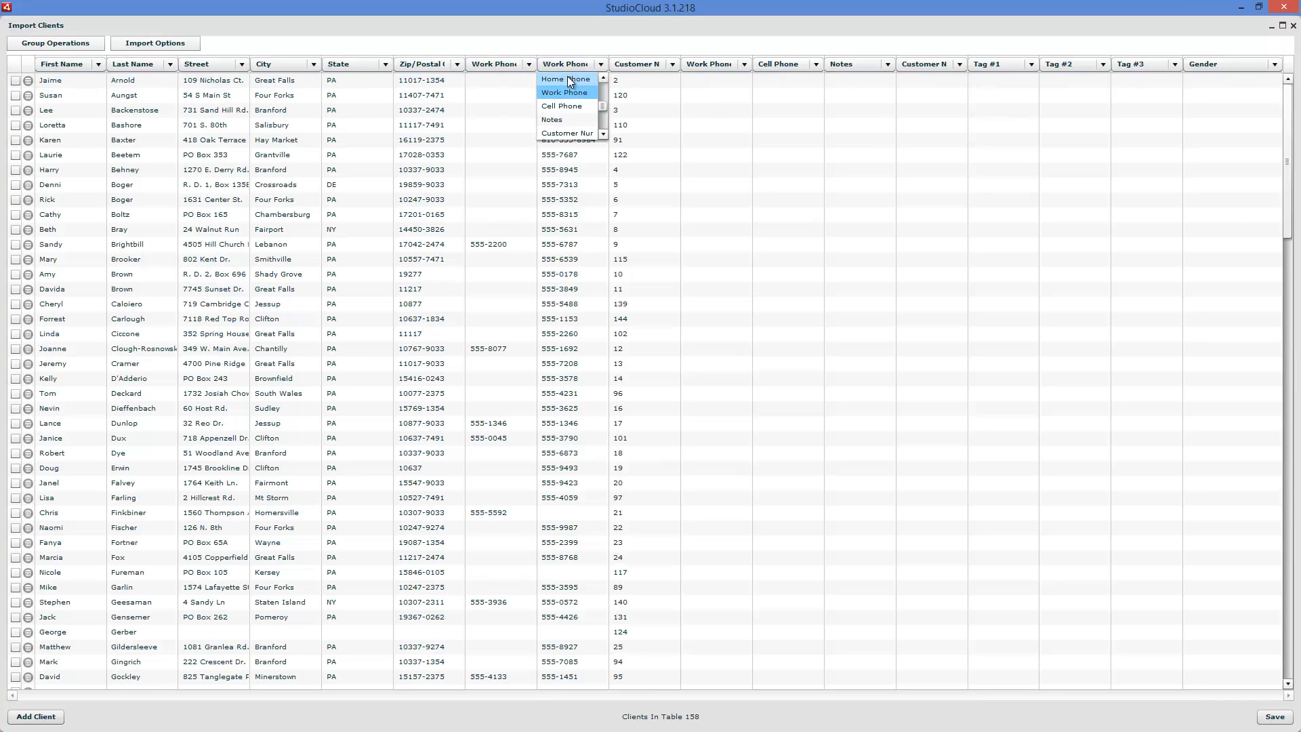
left_click(568, 78)
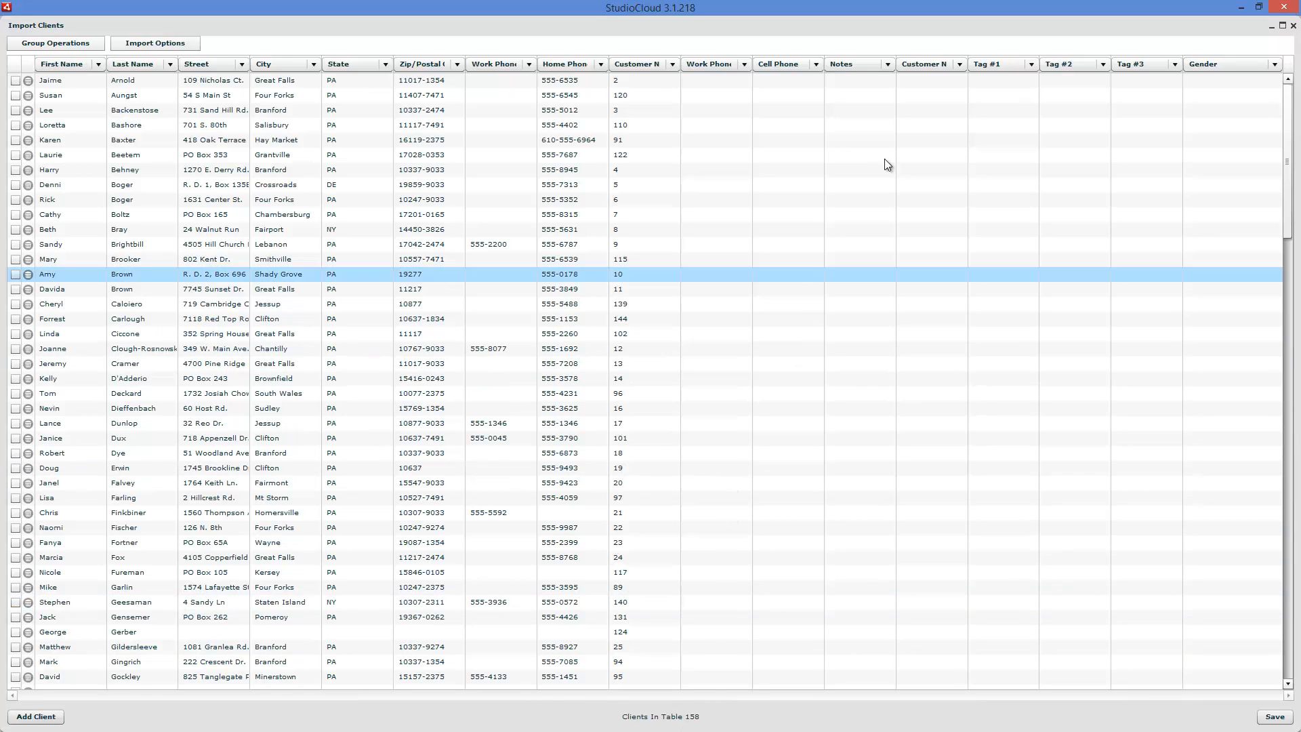
- Set the headers of the empty Work Phone, Cell Phone and Notes columns after the customer number column to blank
left_click(744, 64)
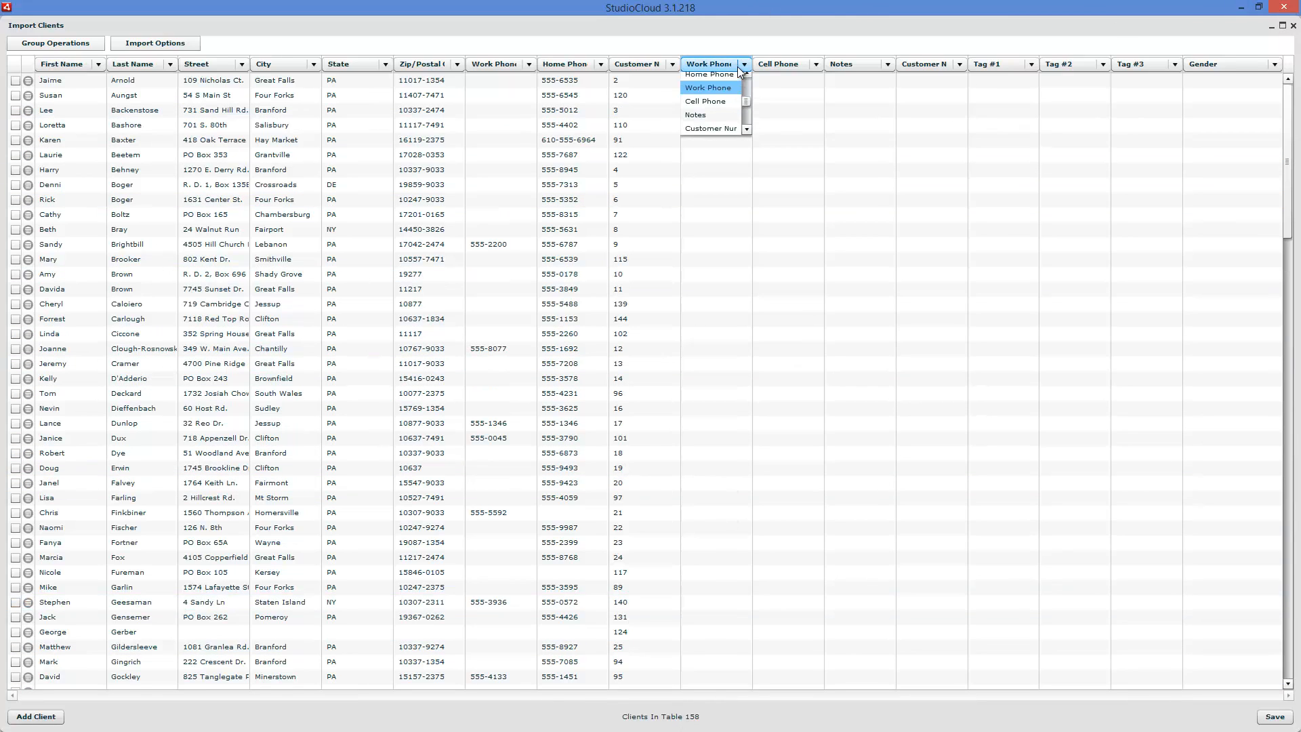
scroll(749, 96, "up", 2)
scroll(748, 99, "up", 2)
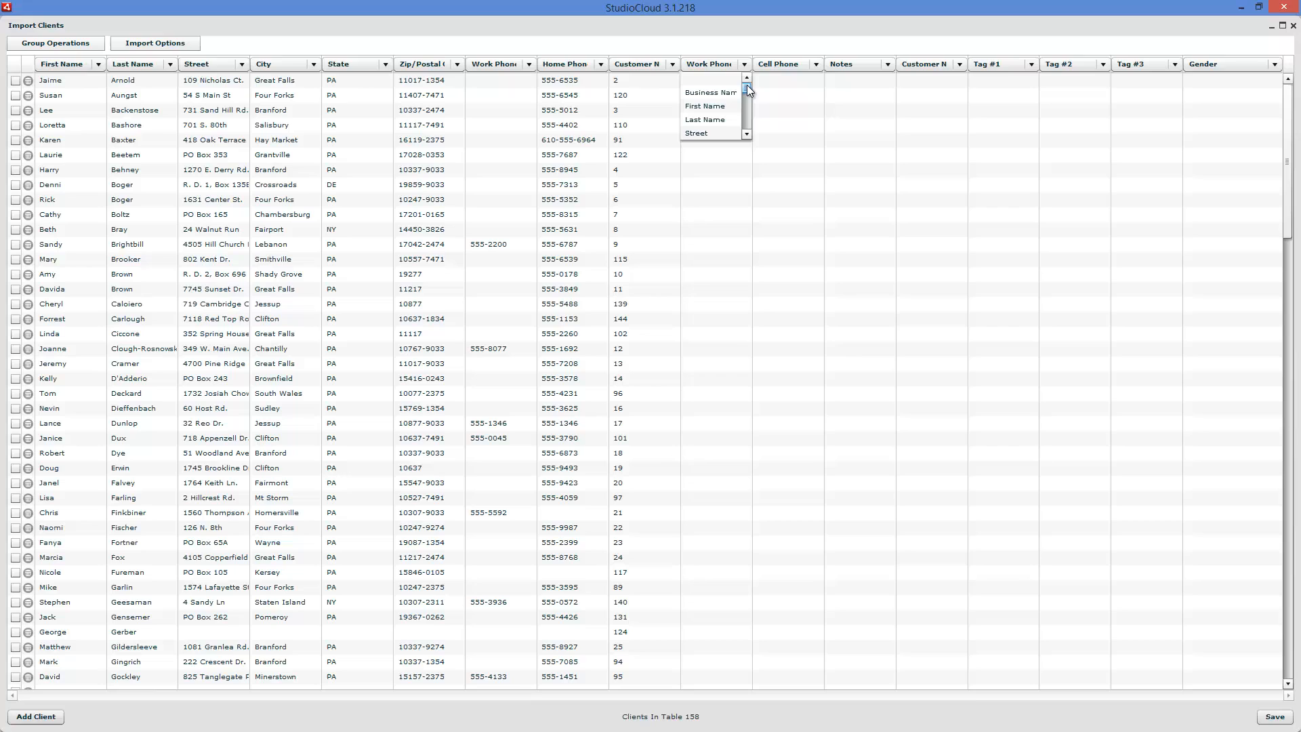
left_click(713, 78)
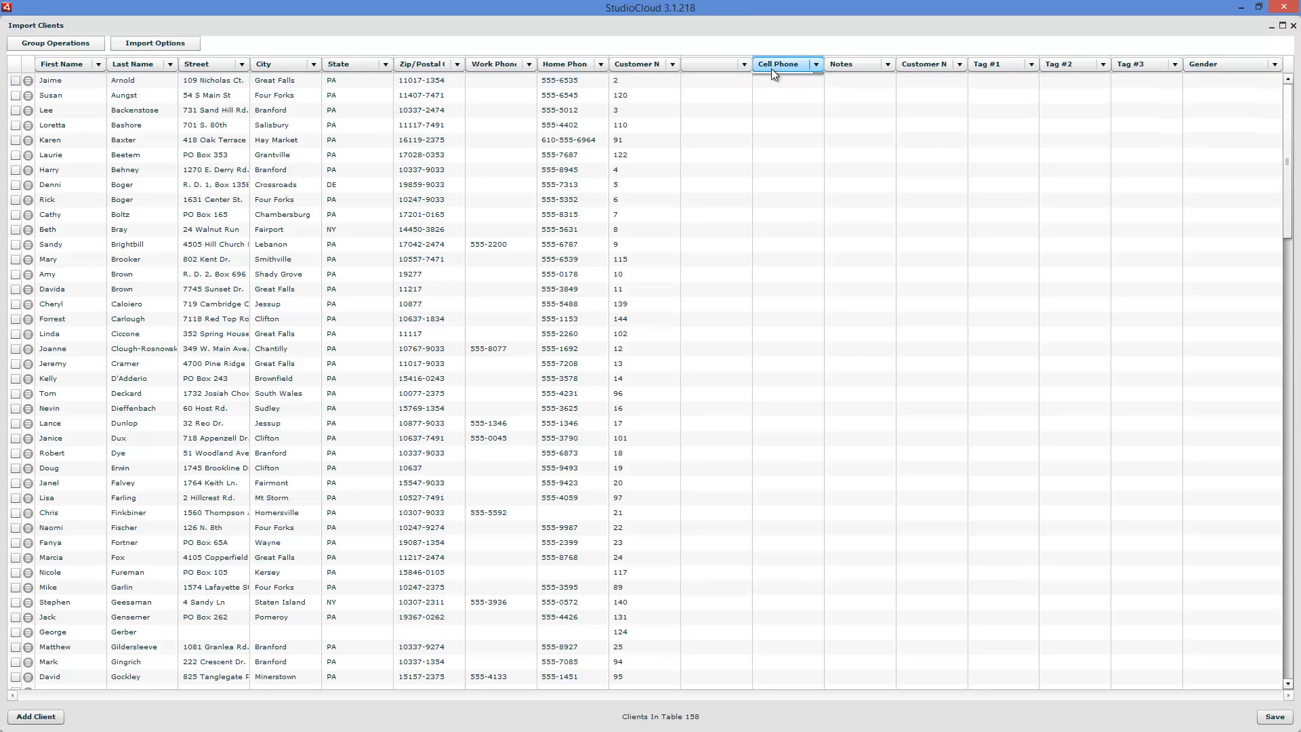
left_click(815, 64)
scroll(819, 107, "up", 5)
left_click(804, 78)
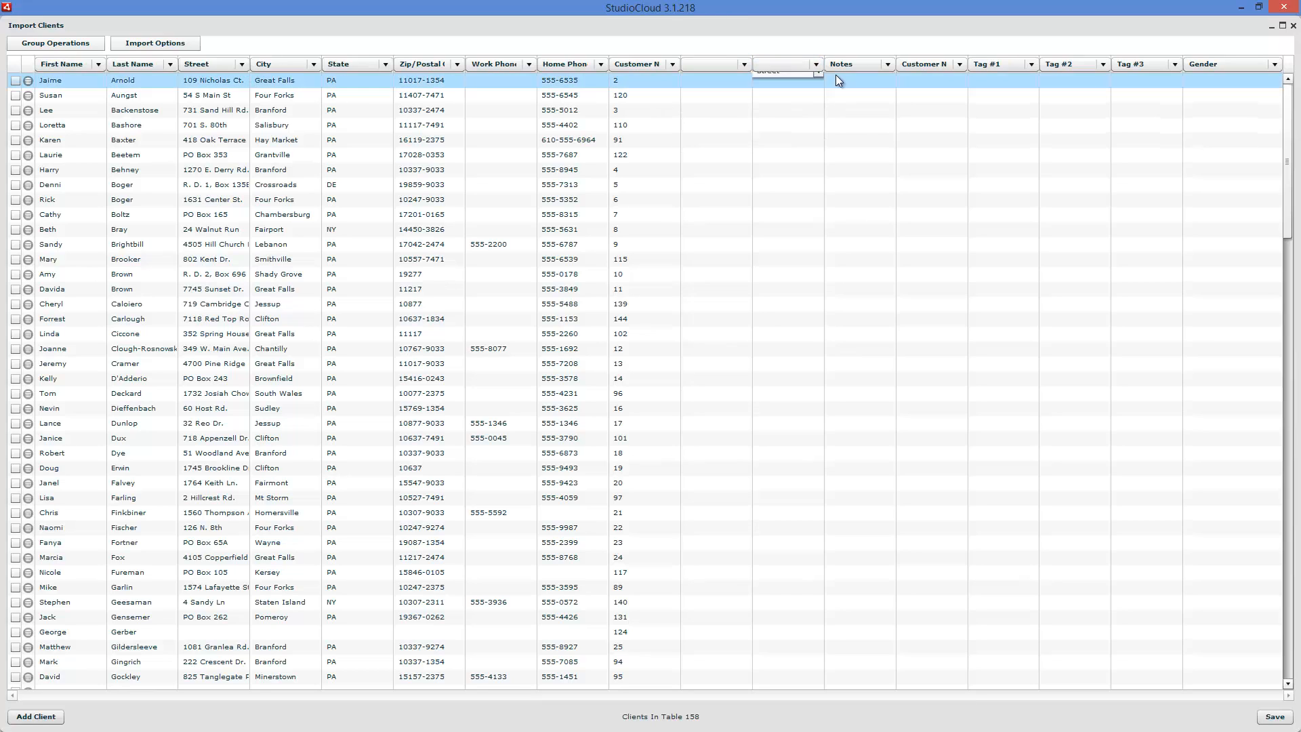
left_click(887, 64)
scroll(892, 107, "up", 5)
left_click(852, 78)
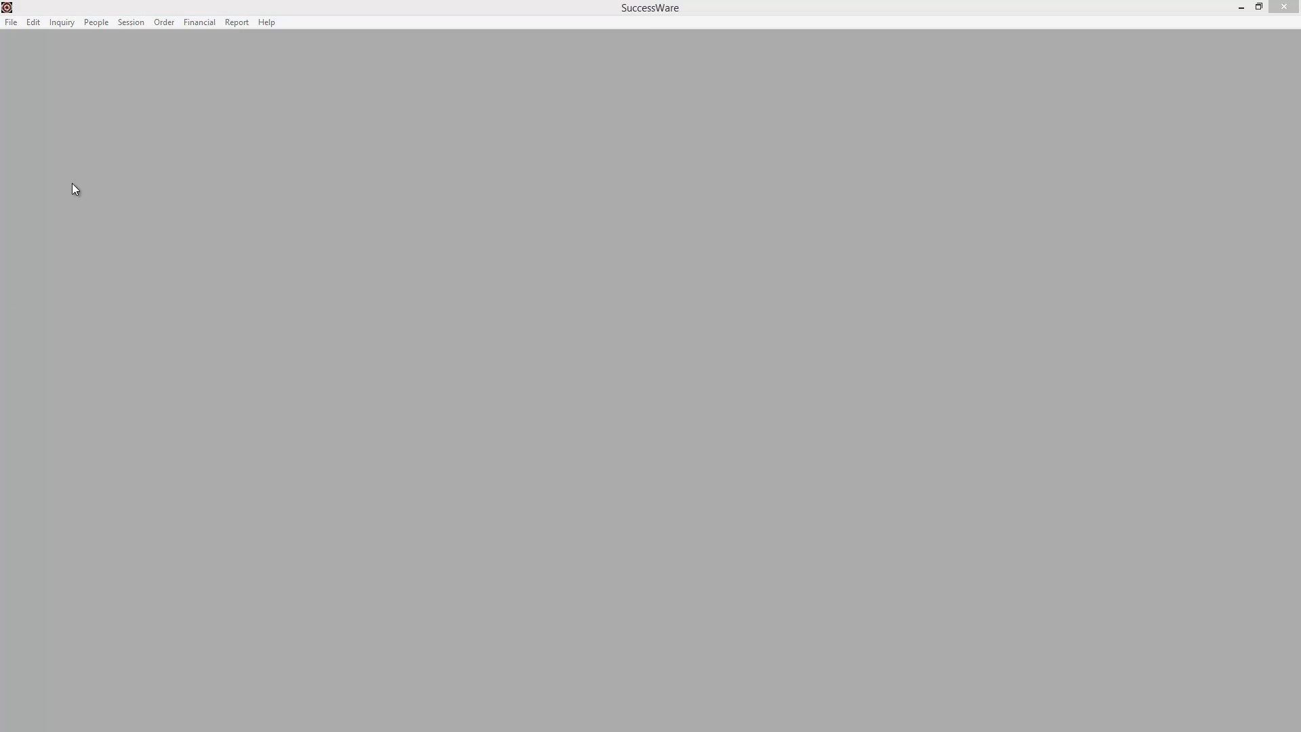
- Switch to SuccessWare and export the scheduler's appointments to the iCalendar file SuccessWare Appointments.ics in the SkyDrive Documents folder
left_click(110, 178)
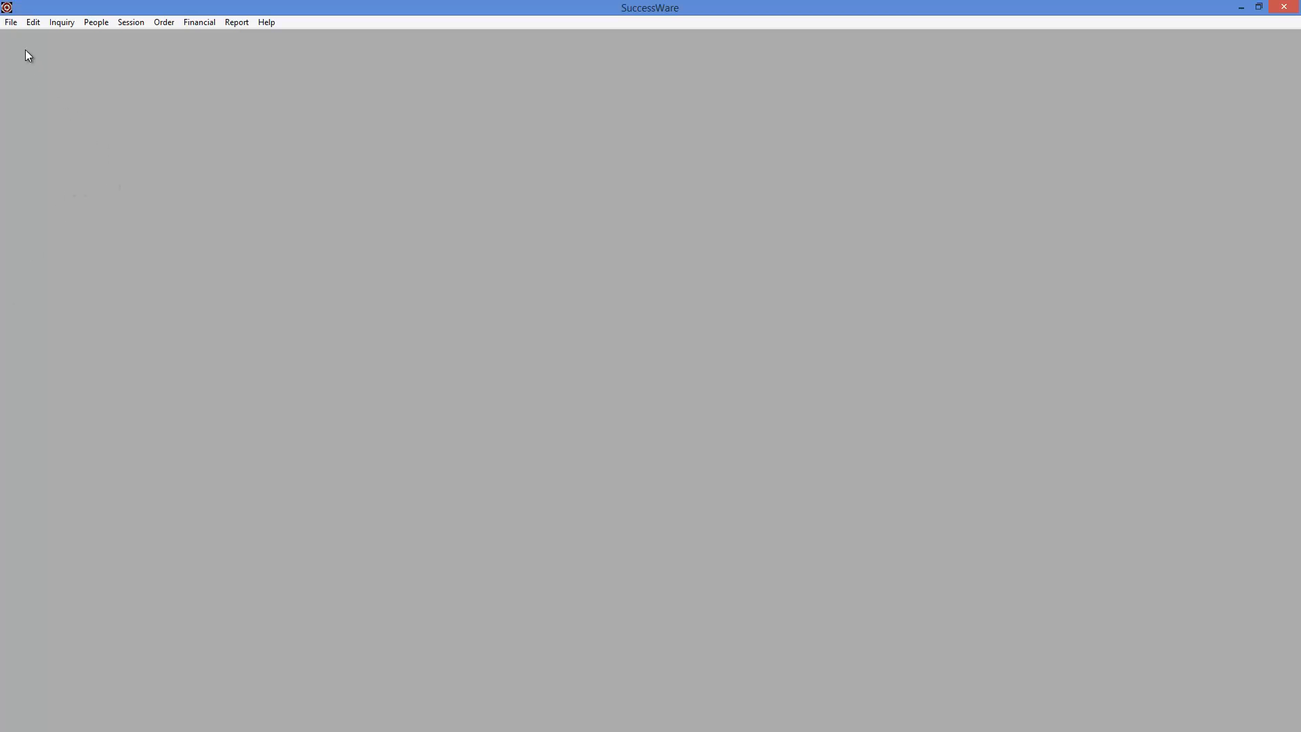
left_click(11, 22)
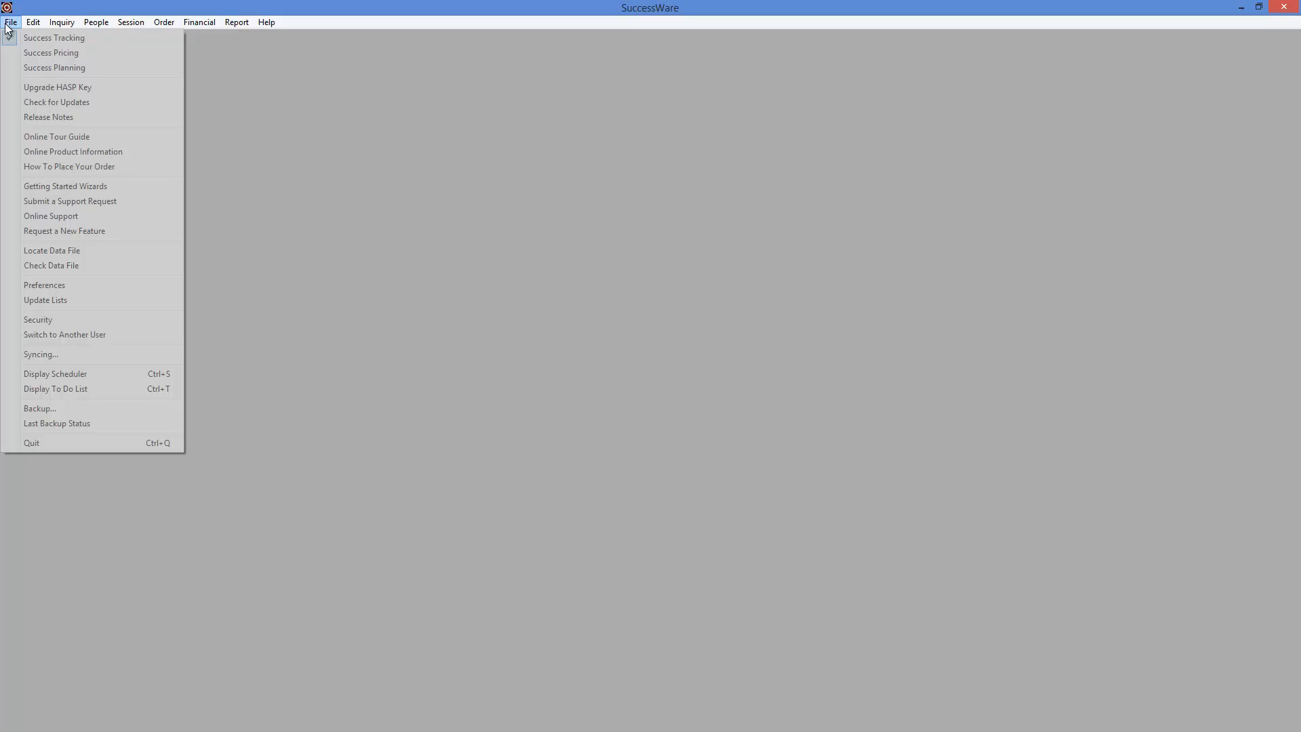
left_click(103, 372)
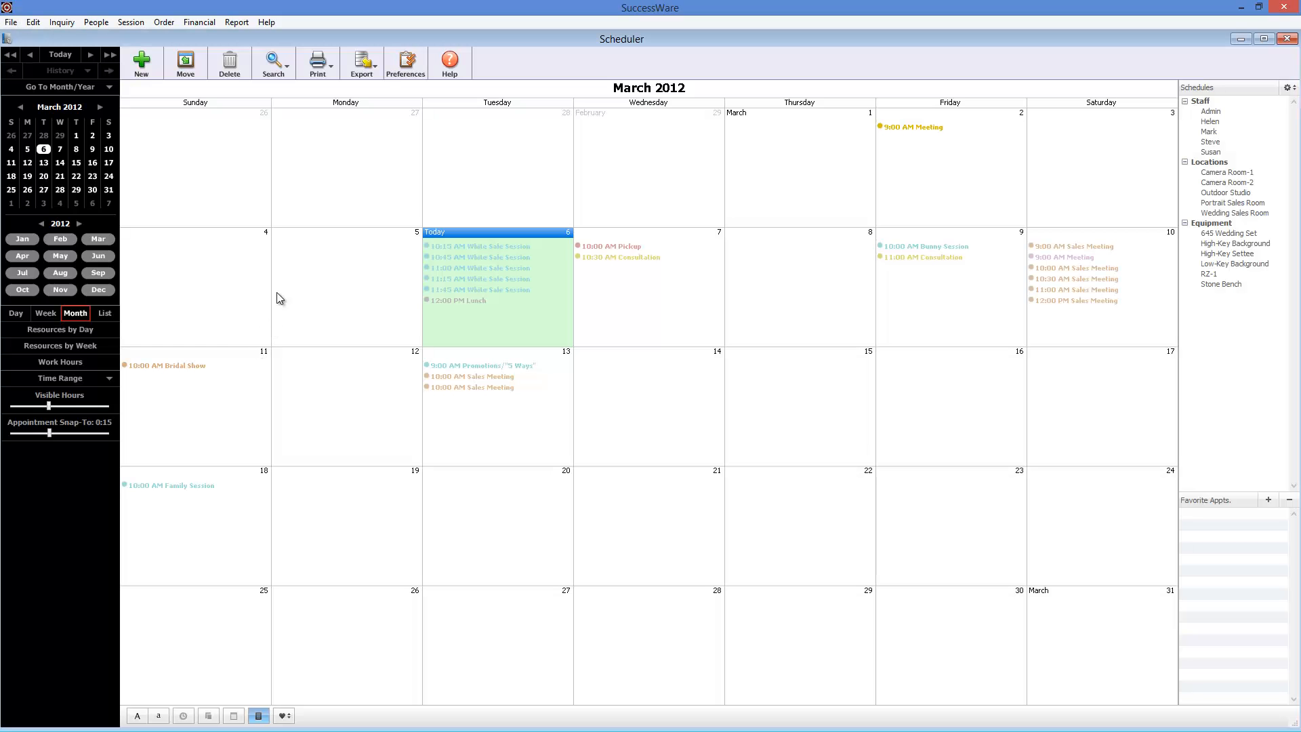
left_click(374, 66)
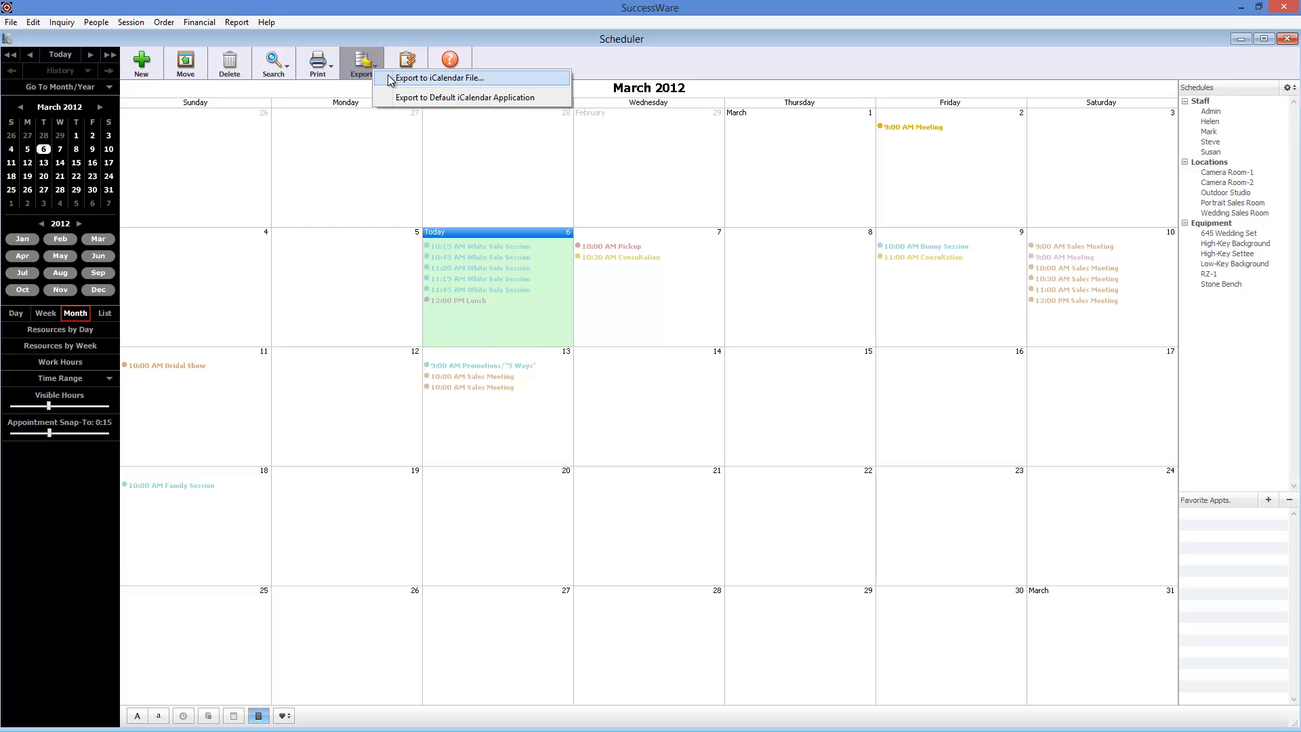
left_click(391, 78)
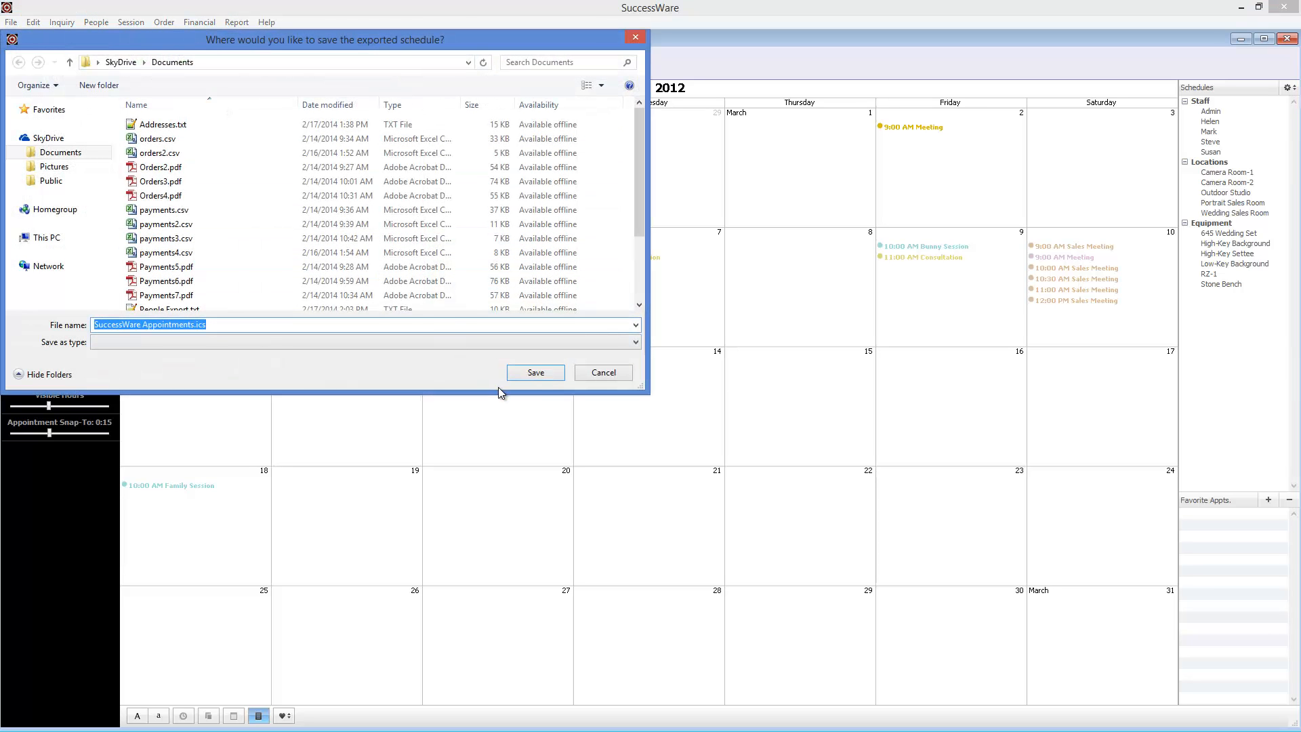
left_click(607, 377)
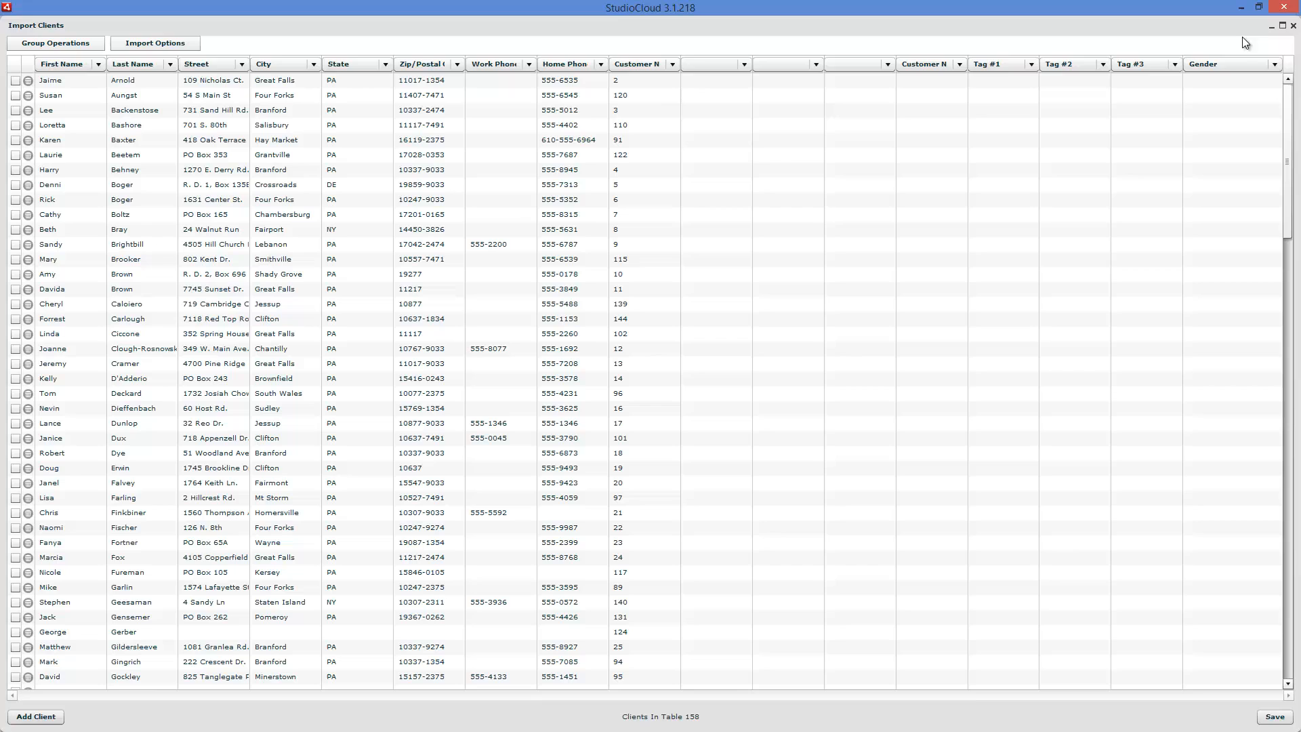
- Close the Import Clients window in StudioCloud without saving and open the Import Events window from the calendar's agenda view
left_click(1293, 25)
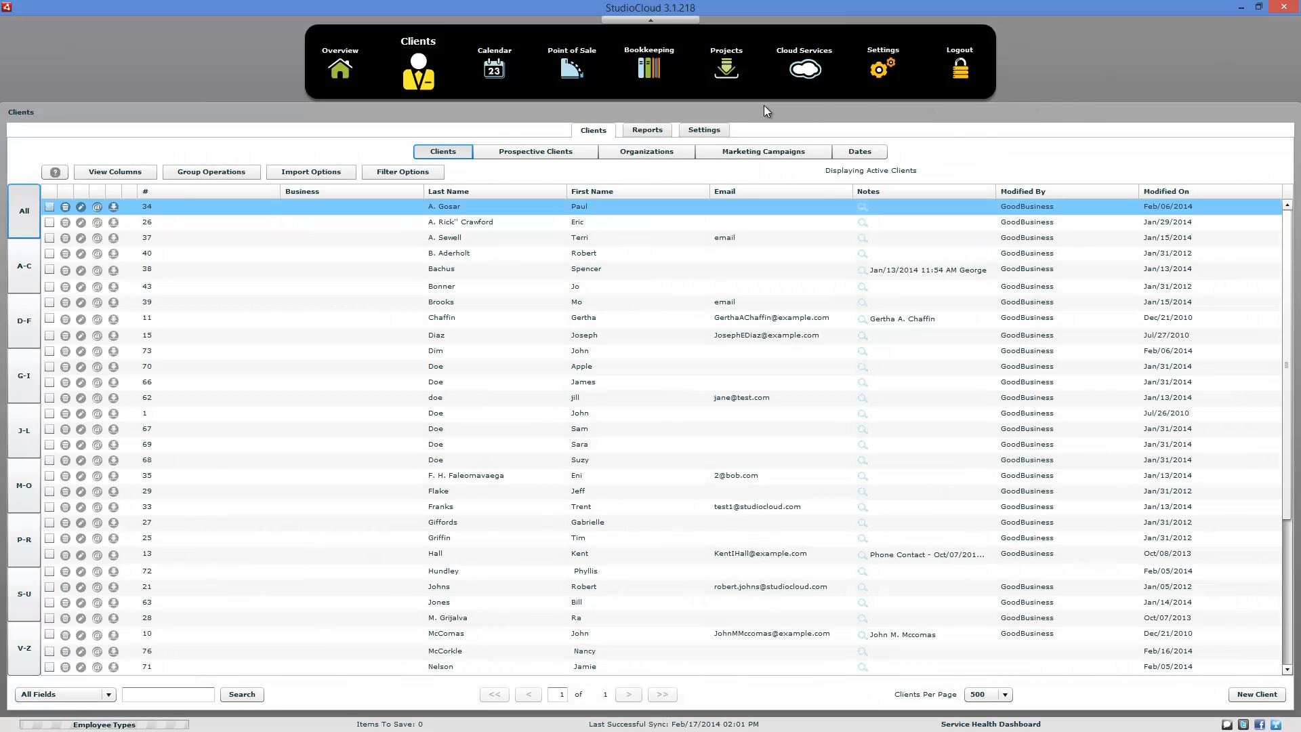
left_click(491, 85)
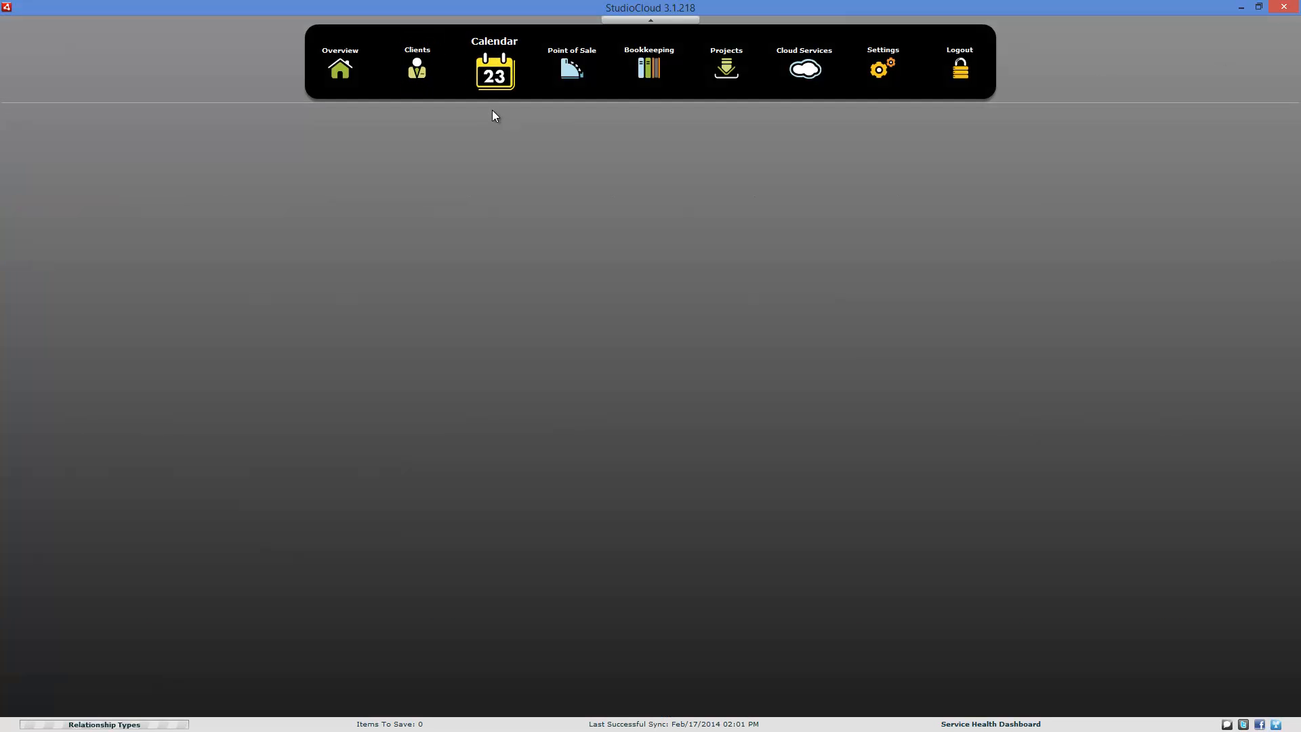
left_click(591, 155)
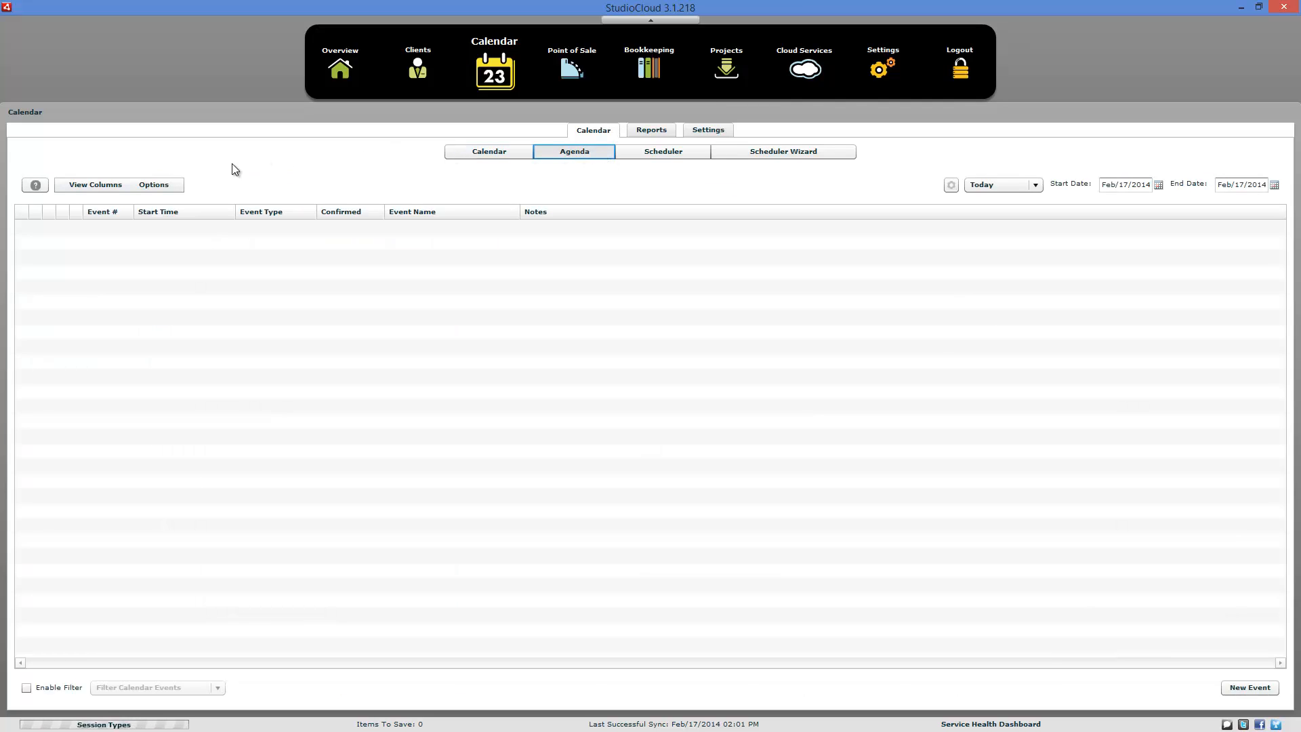
left_click(178, 187)
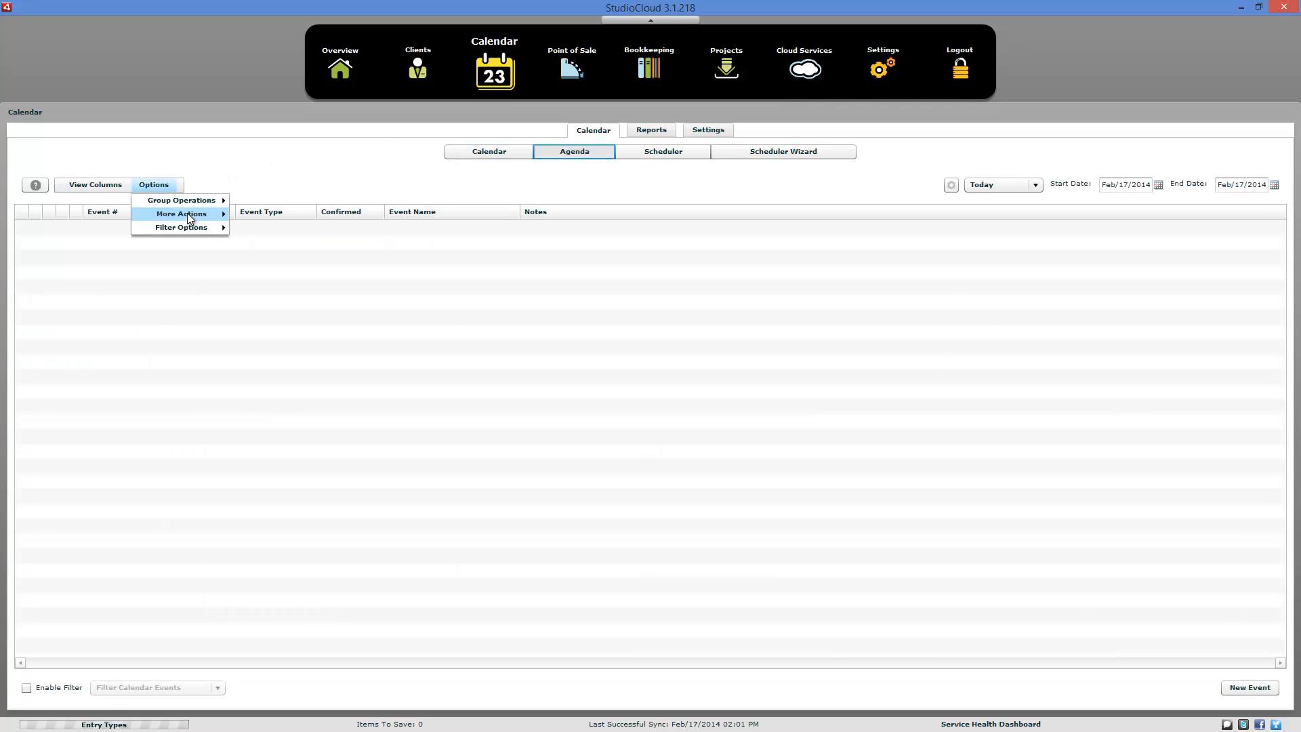
mouse_move(187, 213)
left_click(269, 215)
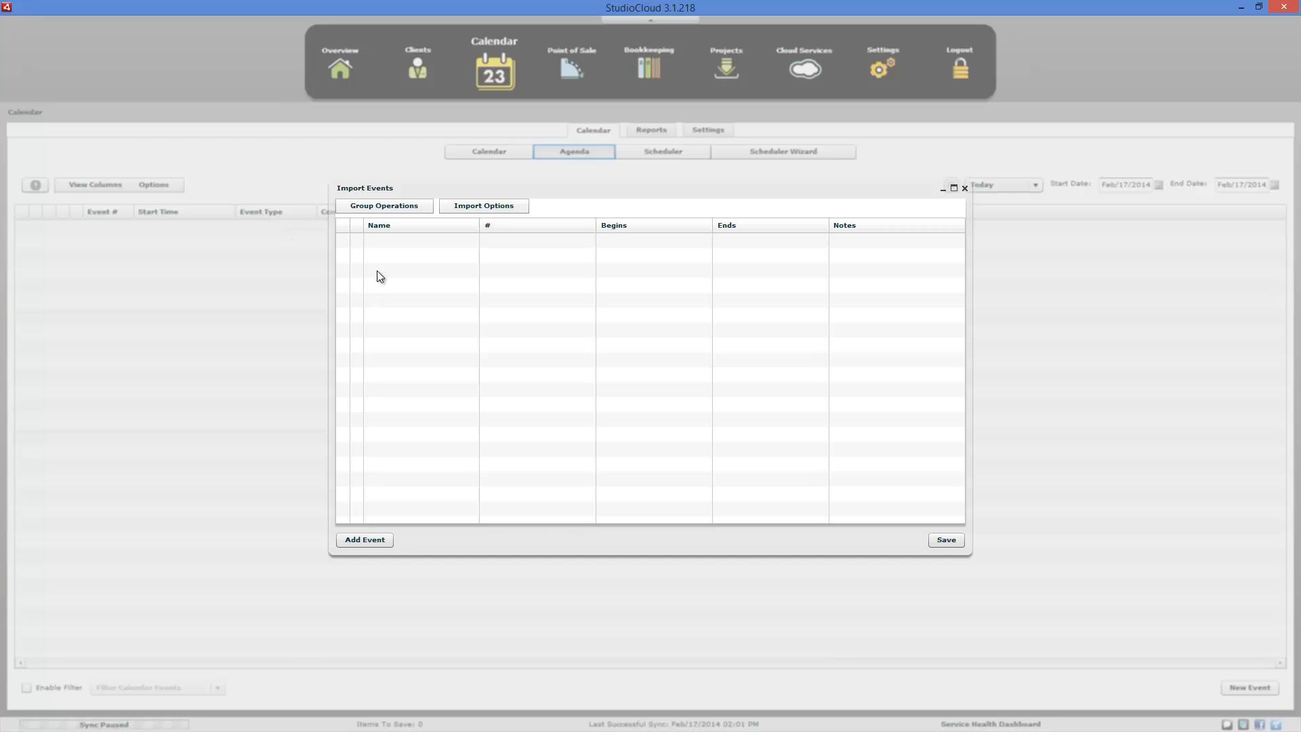
- Load SuccessWare Appointments.ics from the SkyDrive Documents folder into the event import table with the ICS file import
left_click(488, 207)
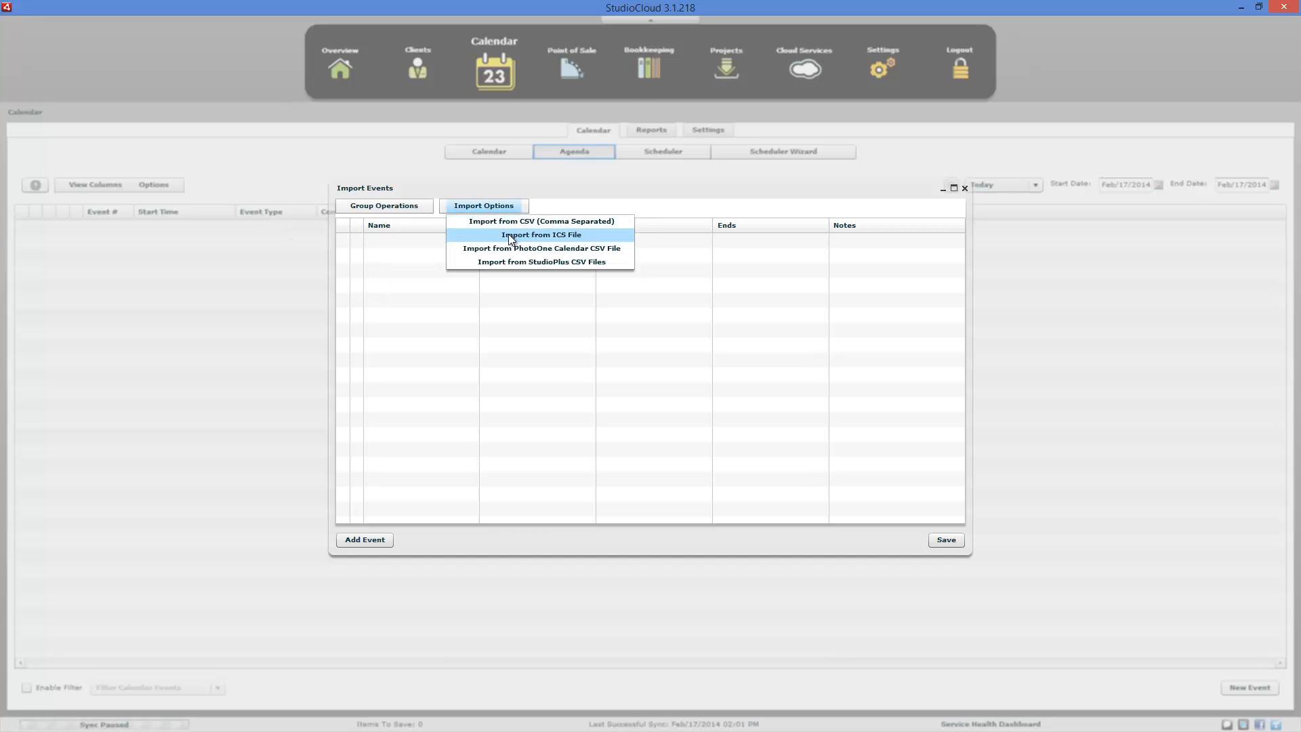
left_click(508, 234)
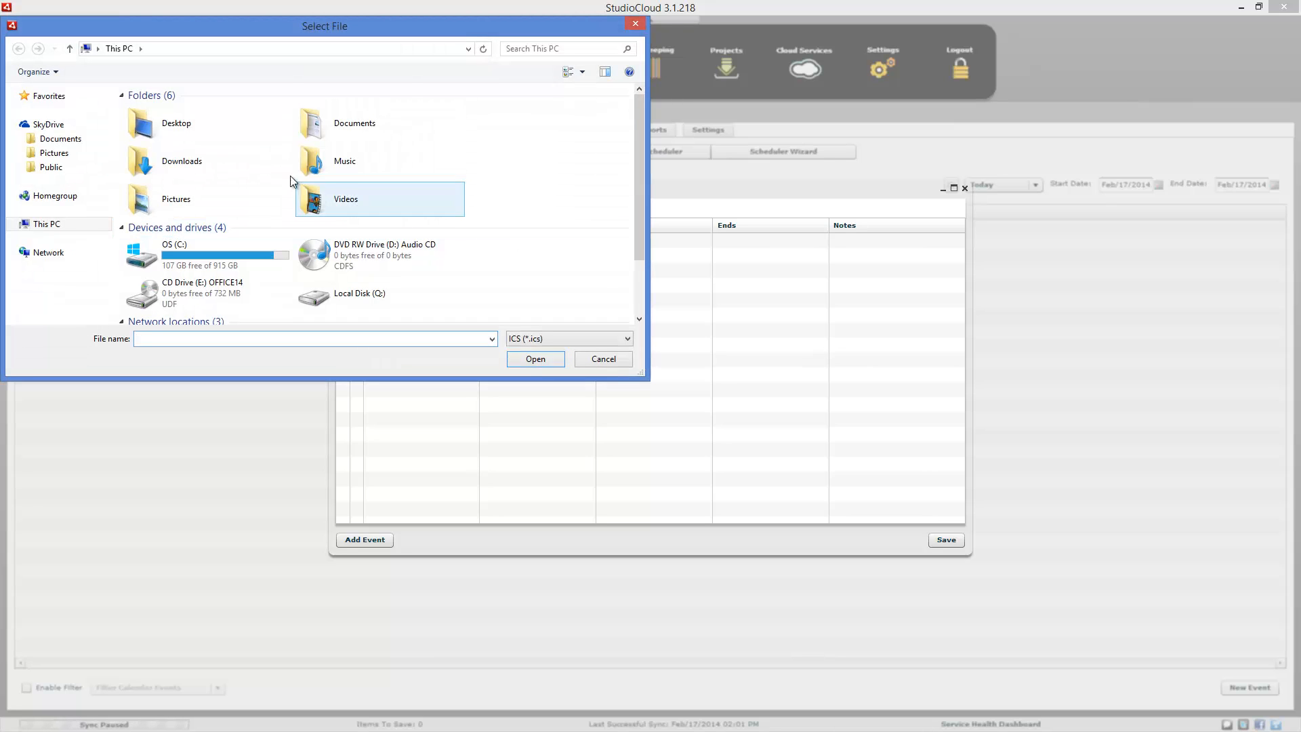
left_click(89, 139)
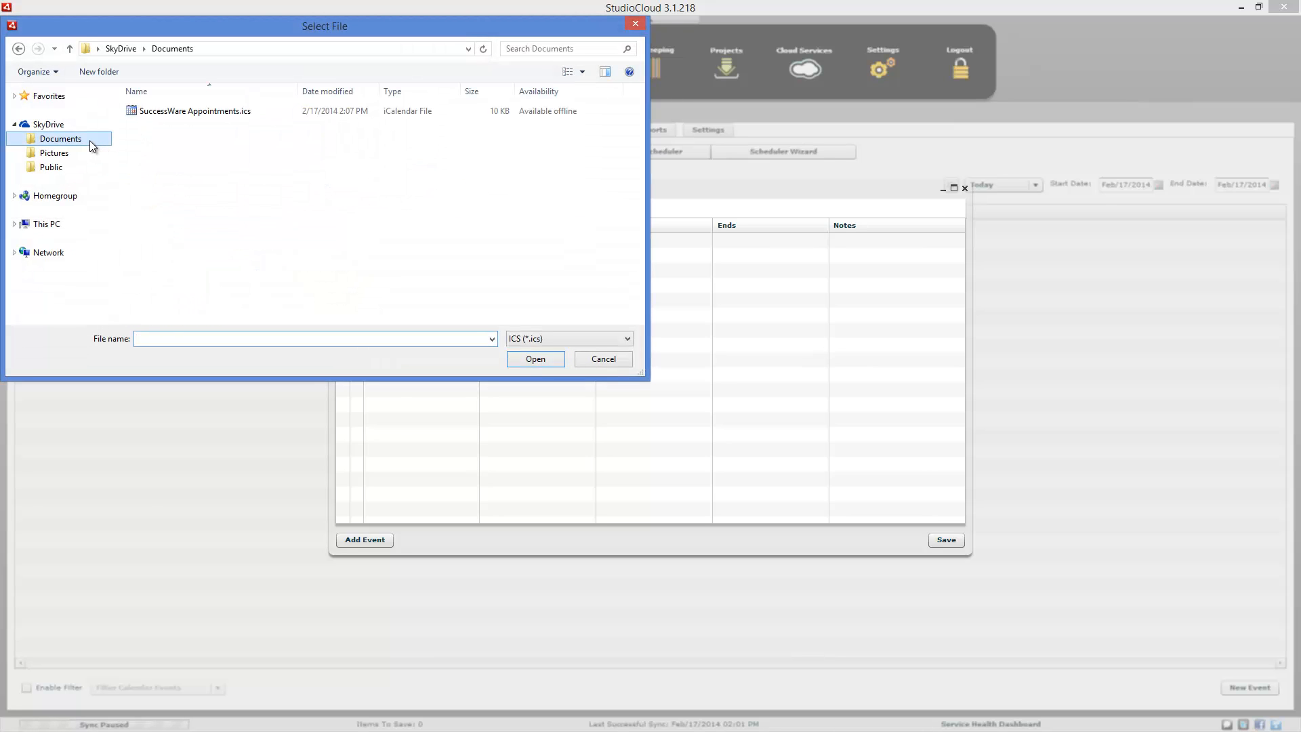
double_click(153, 112)
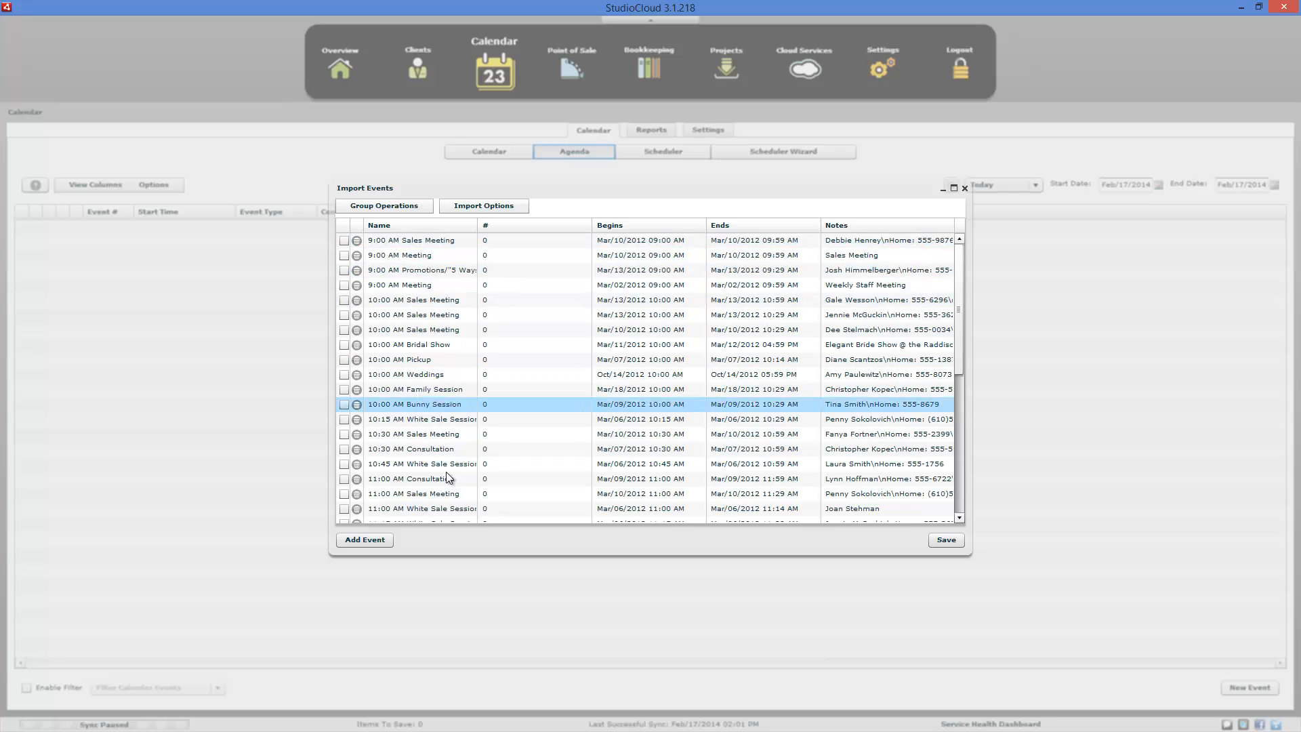
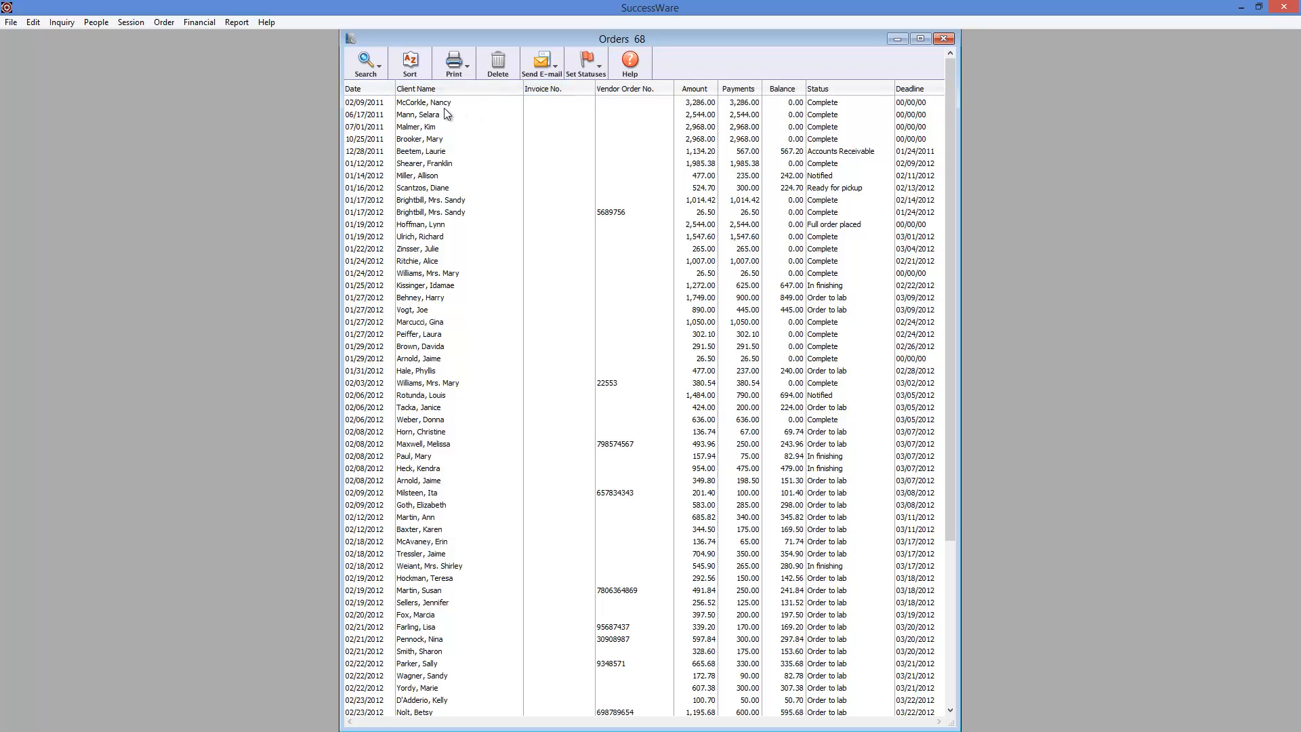
- Examine the orders search options and the PDF printers offered for printing the orders list, leaving the print cancelled
left_click(378, 71)
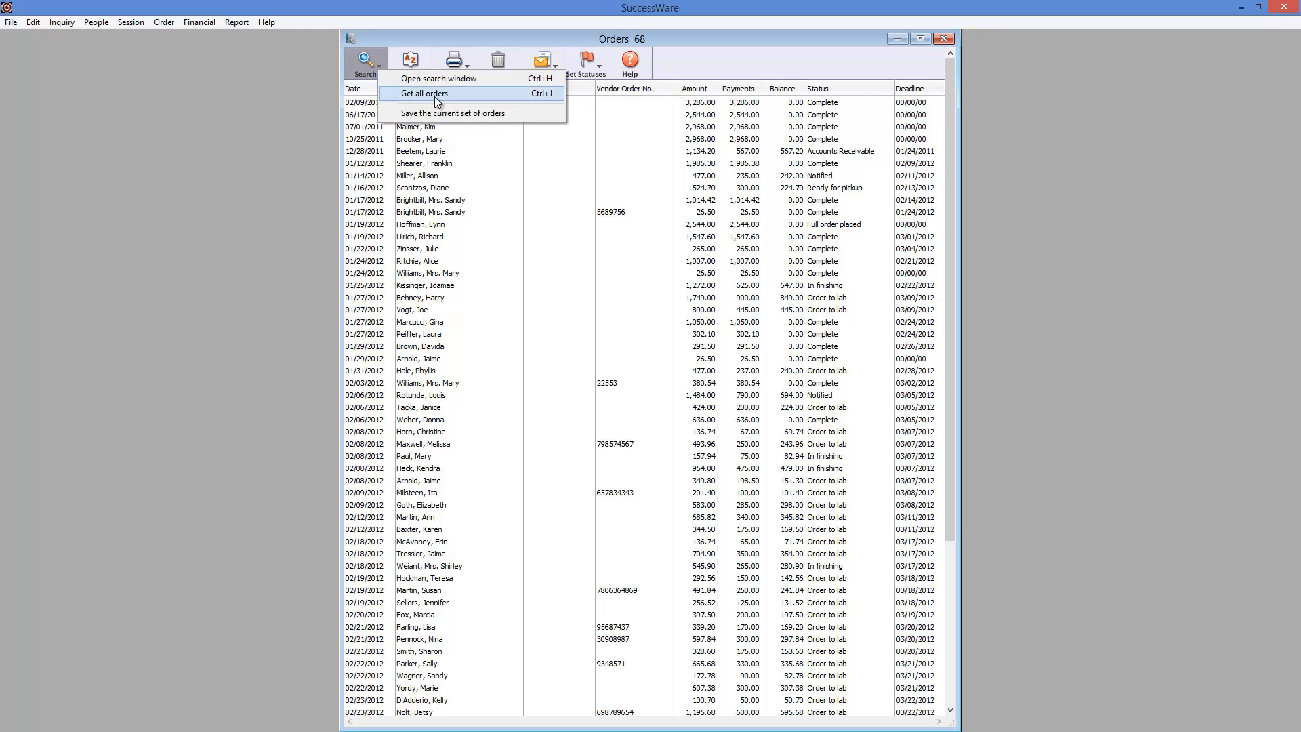
left_click(707, 64)
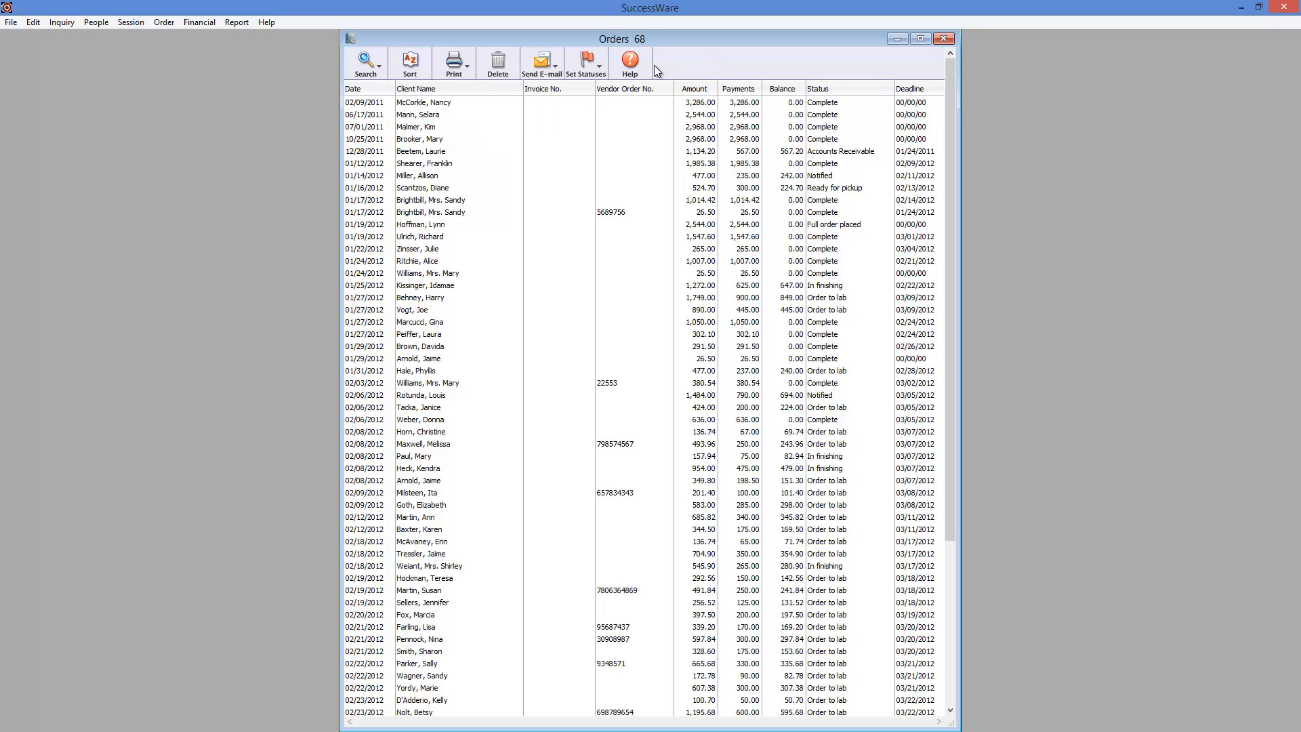
left_click(467, 69)
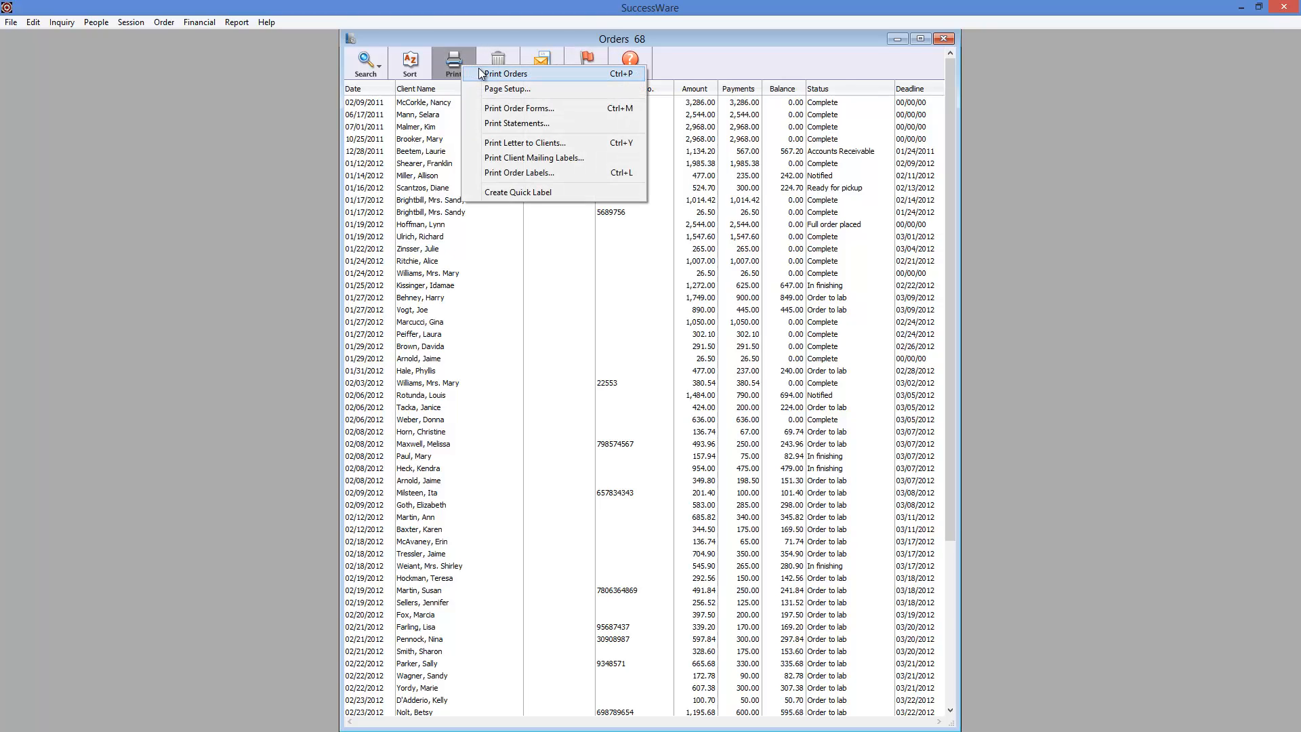
left_click(481, 74)
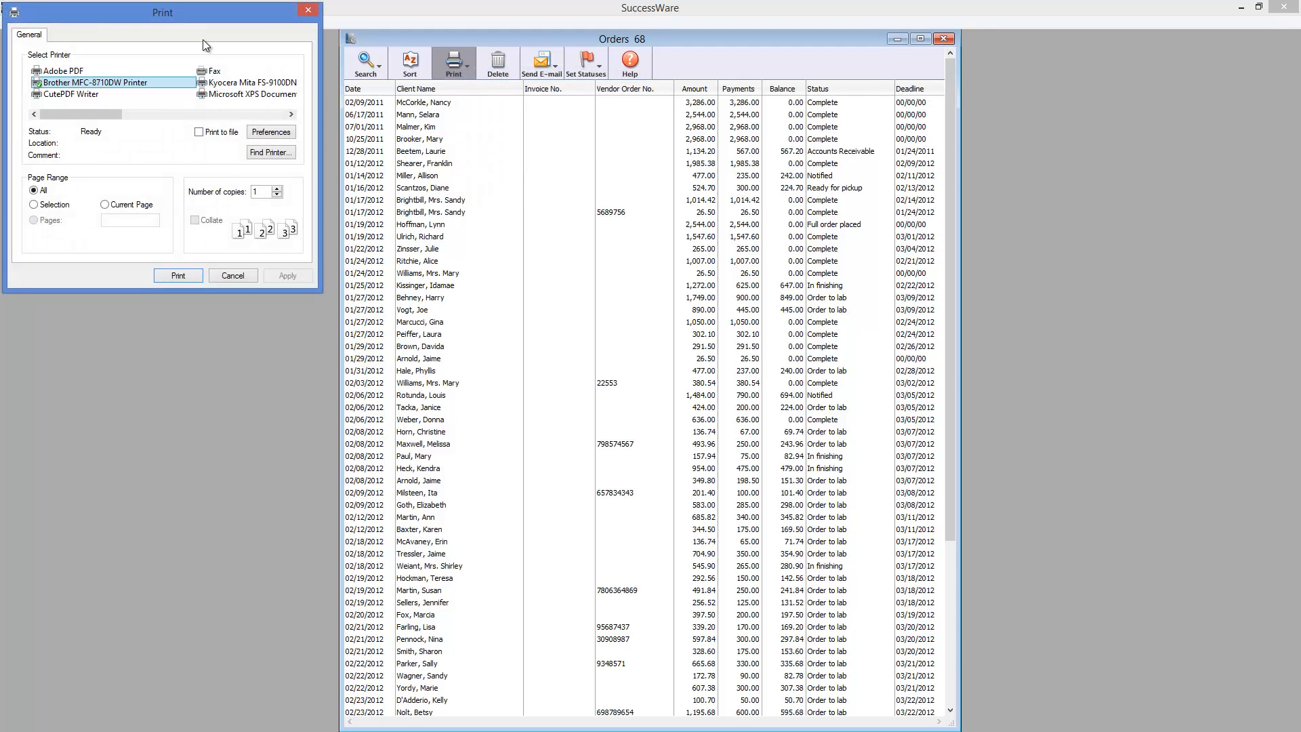
left_click_drag(198, 15, 362, 170)
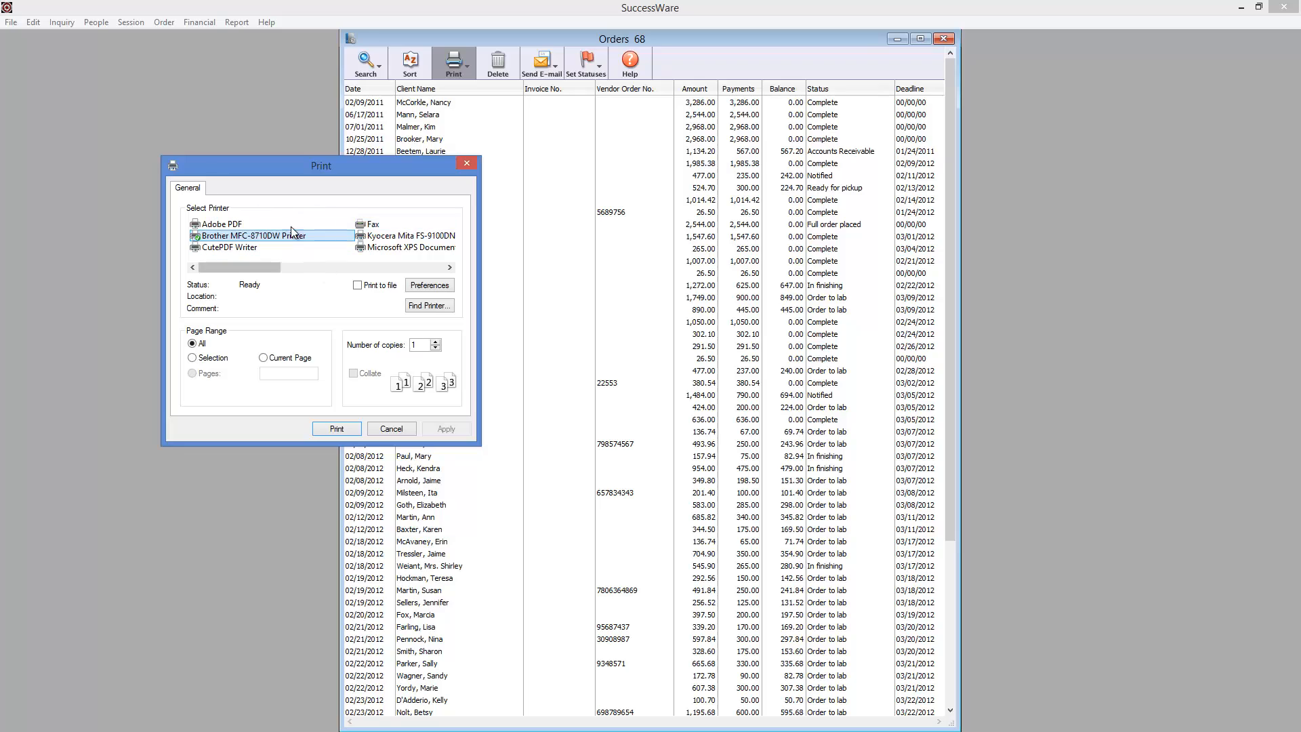
left_click(358, 285)
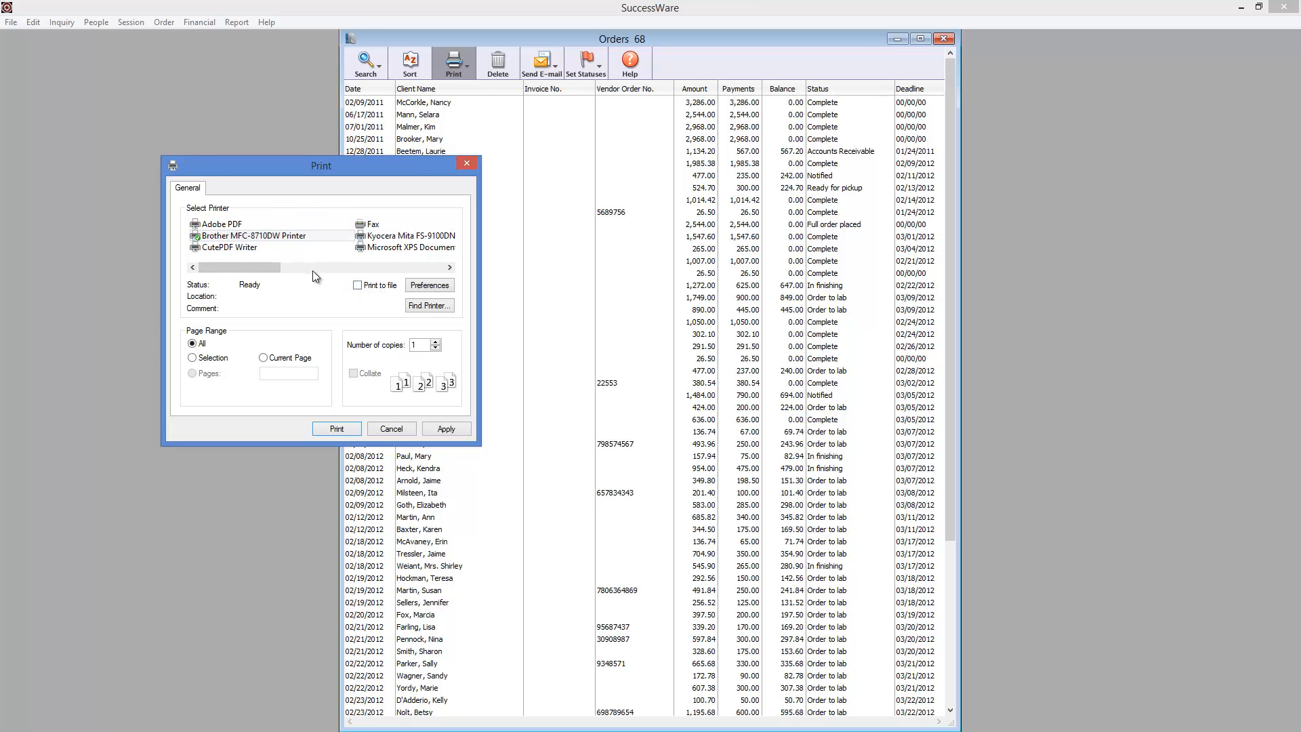
left_click(241, 248)
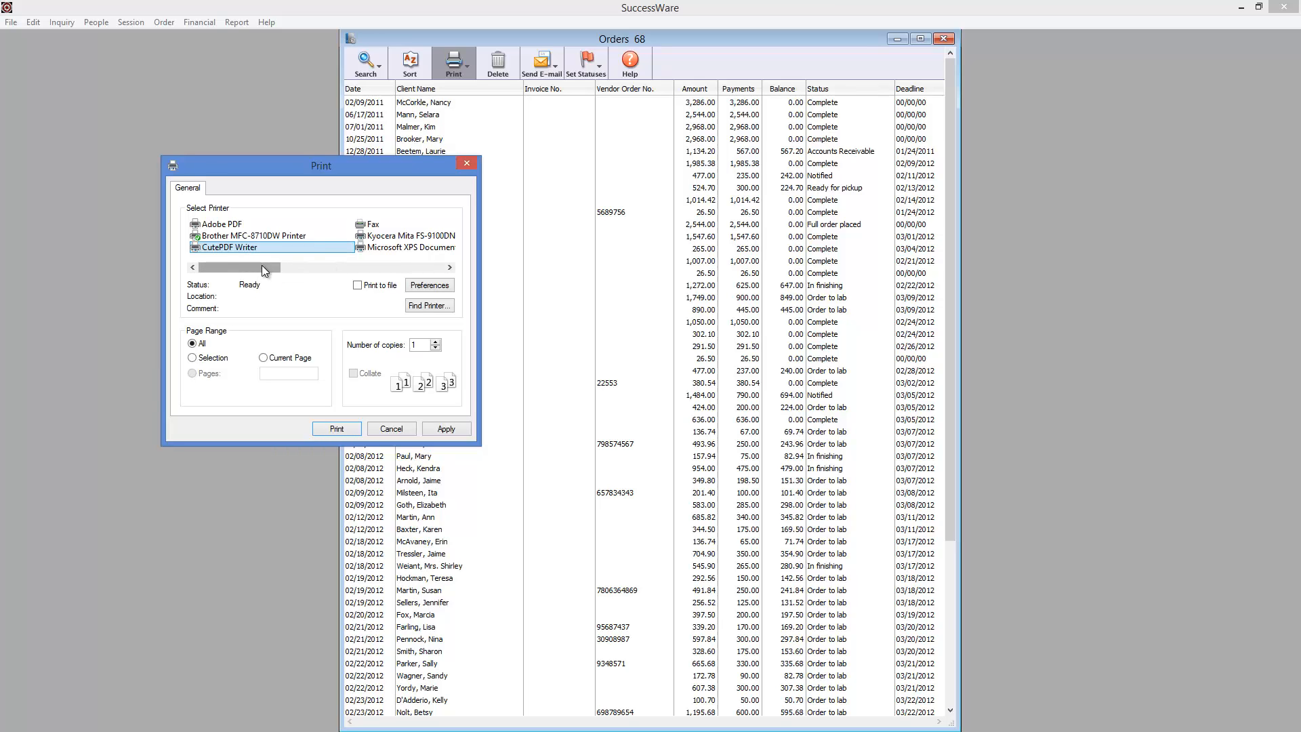
left_click_drag(261, 266, 384, 267)
left_click(229, 242)
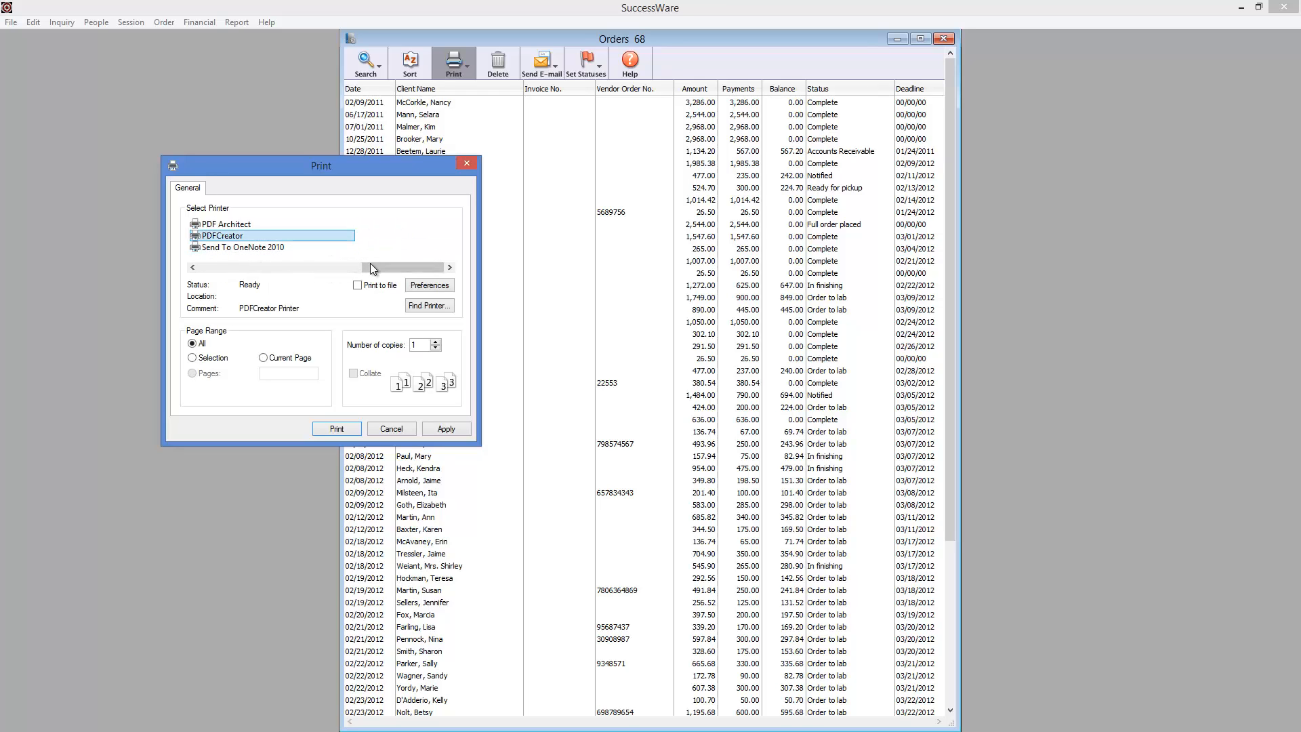
left_click_drag(375, 266, 335, 267)
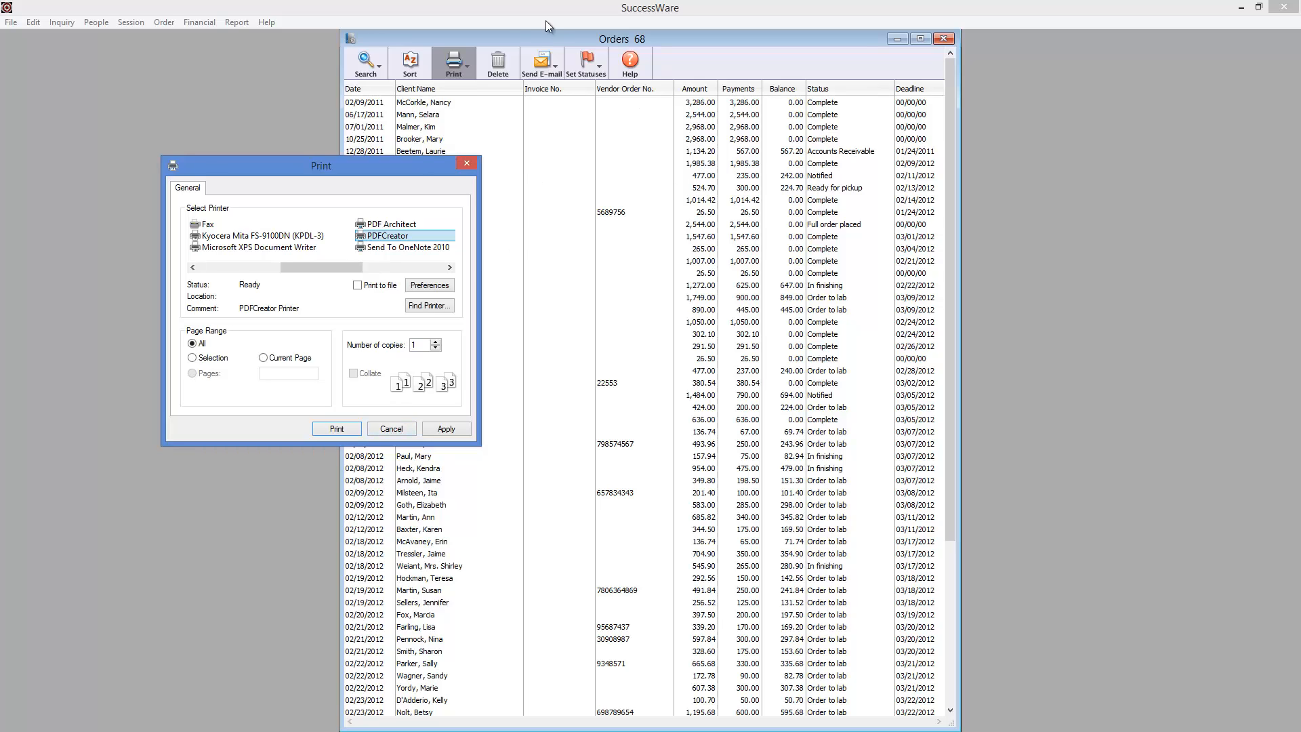
left_click(391, 429)
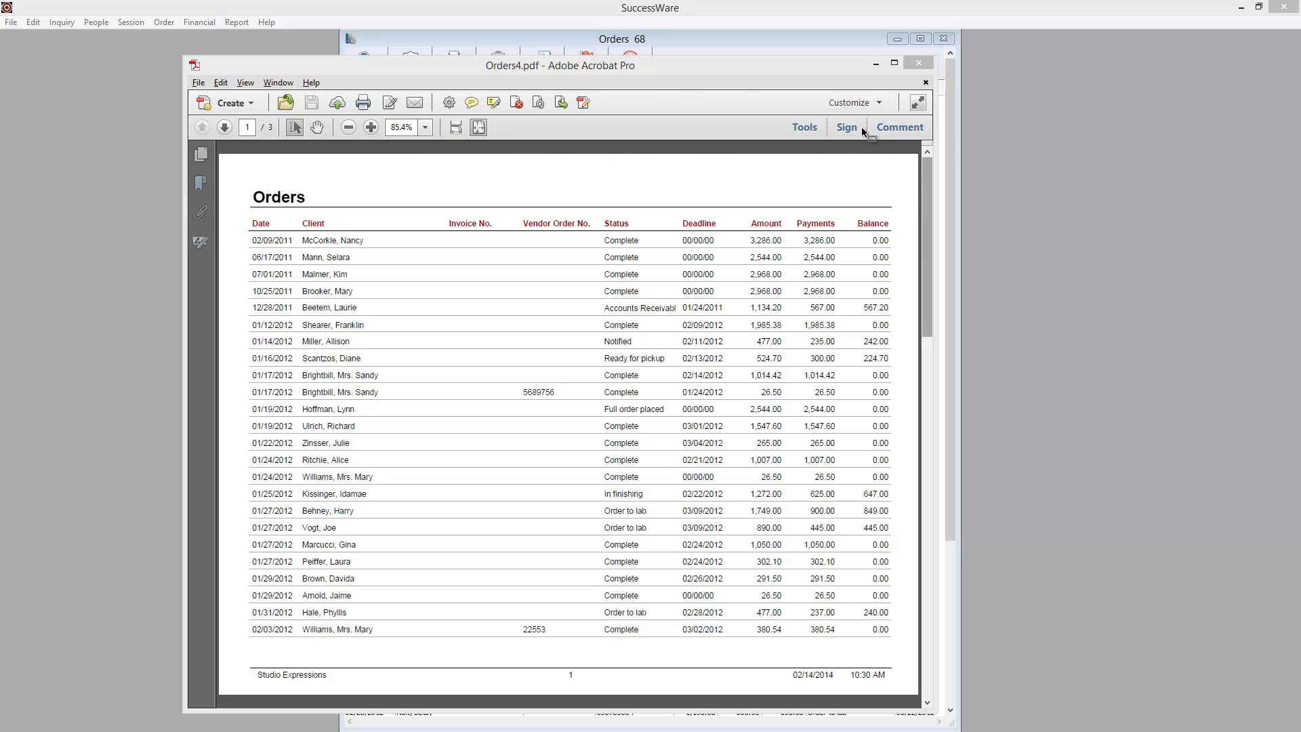
- Look over the printed Orders4.pdf report, switch to A-PDF To Excel and open Orders4.pdf there
left_click_drag(819, 76, 849, 54)
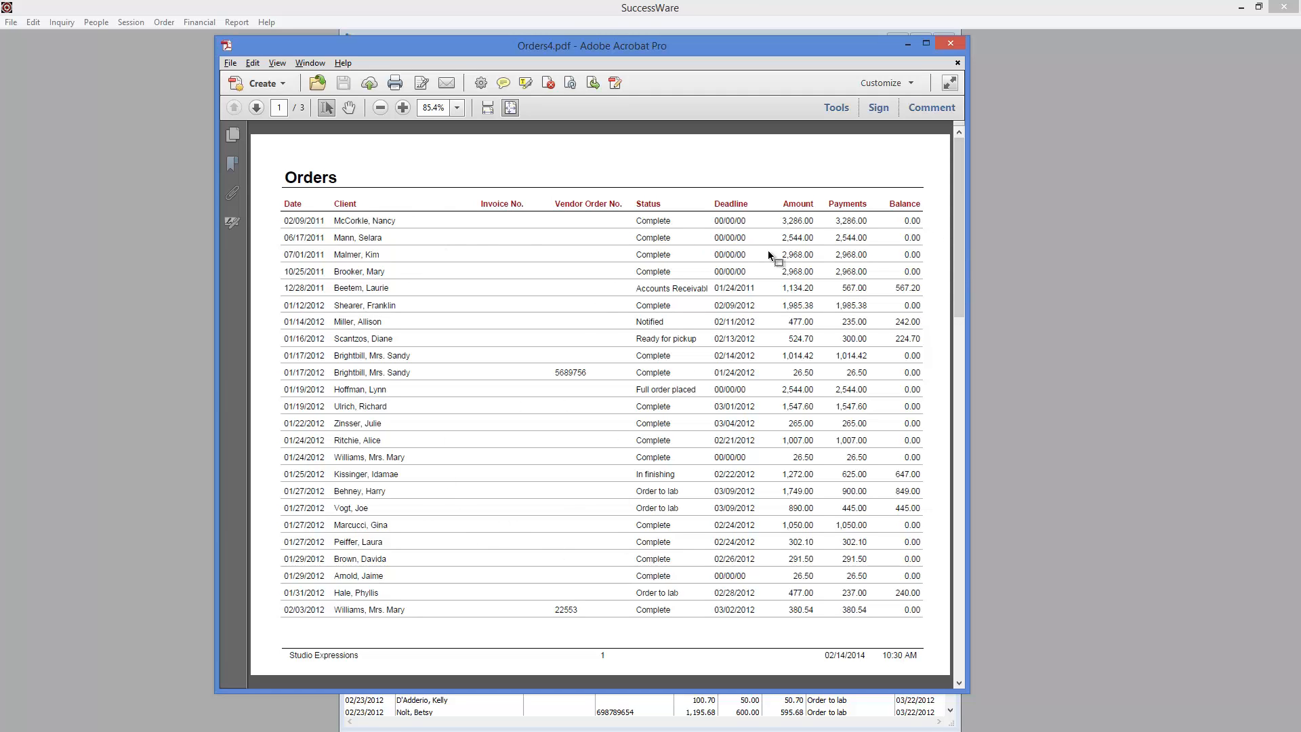
left_click_drag(962, 223, 978, 91)
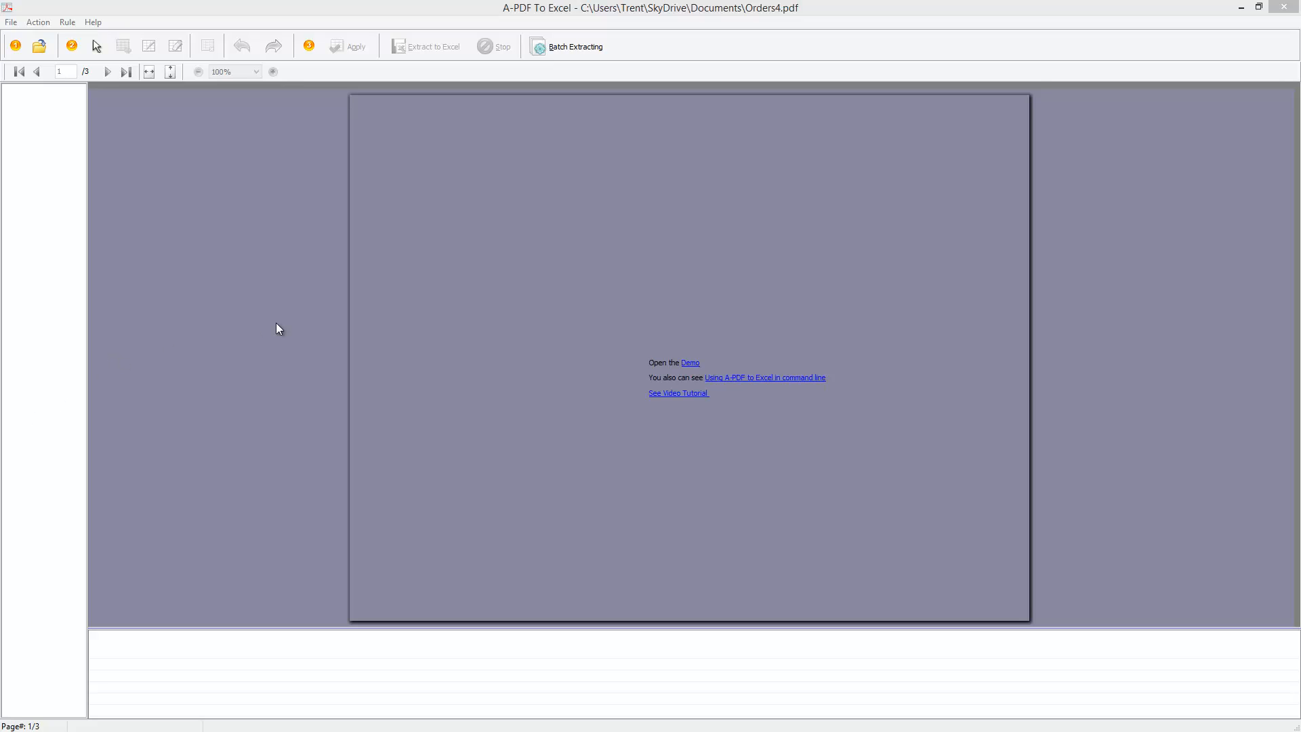
left_click(507, 12)
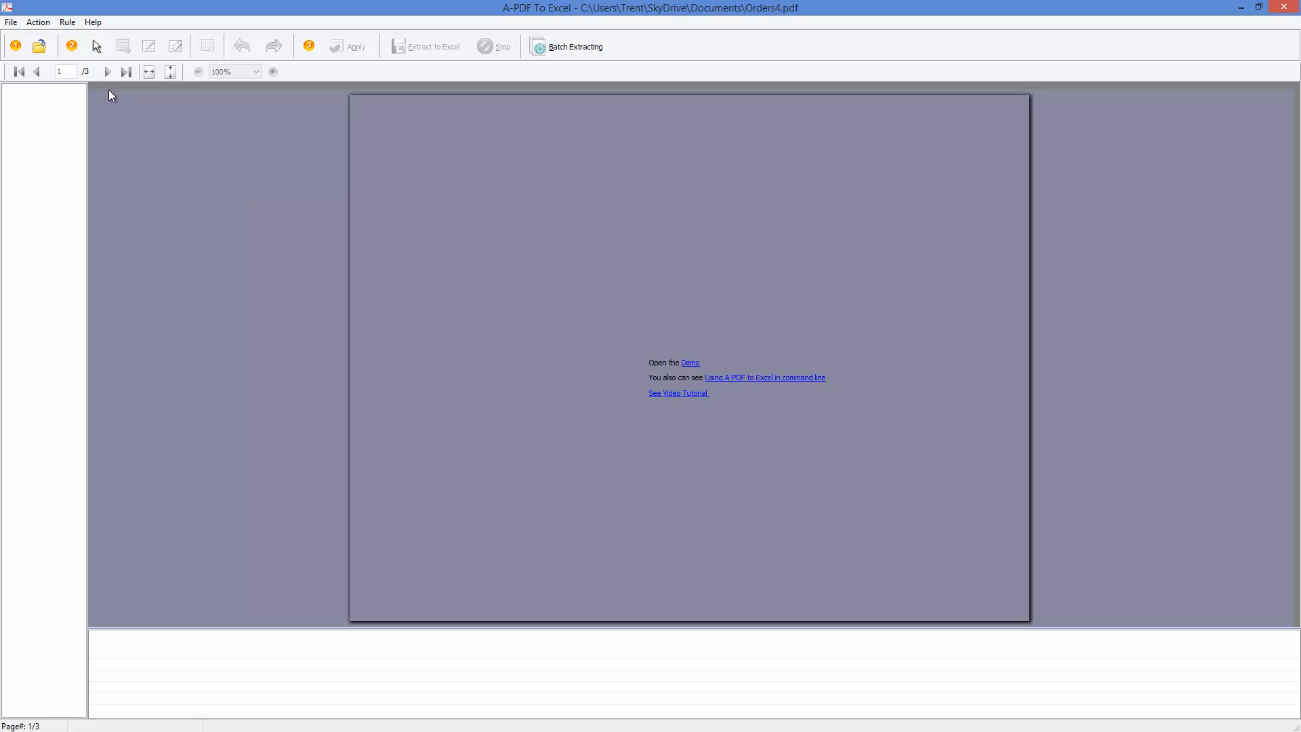
left_click(40, 47)
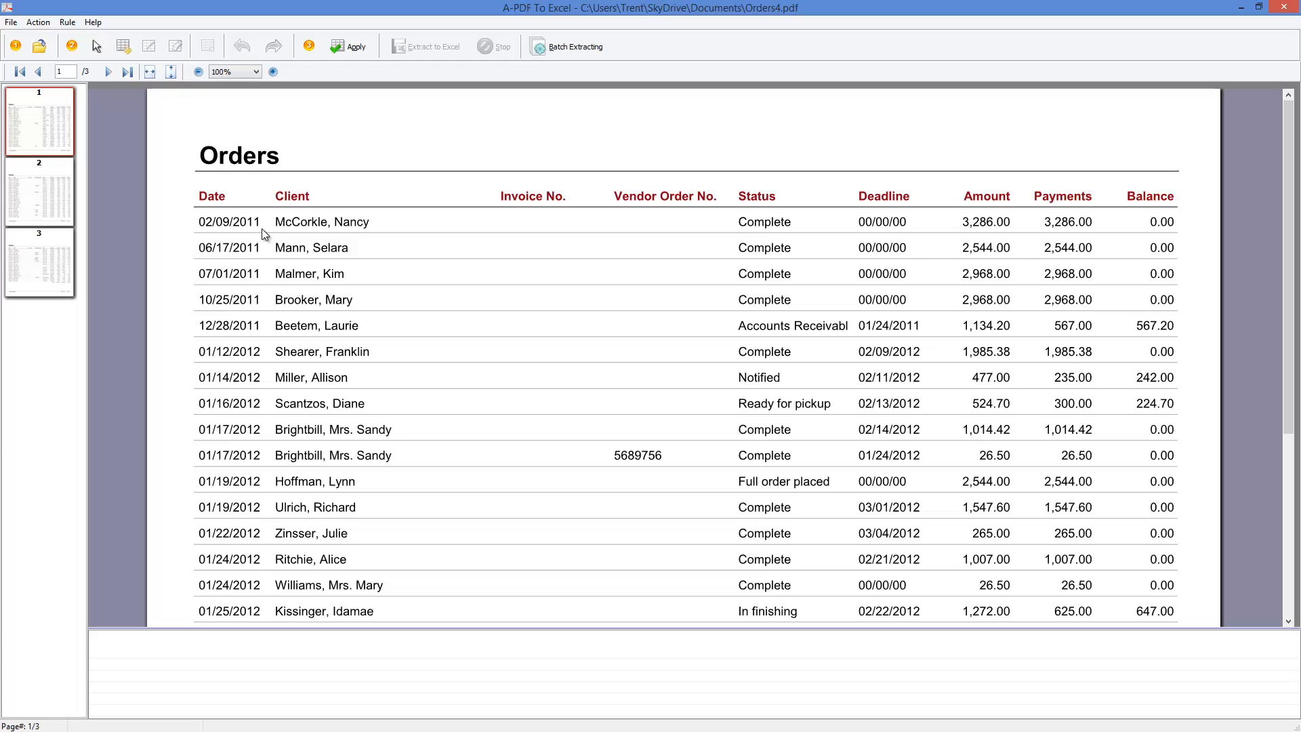
- Mark the whole orders table on page 1, from the header row to the last order above the footer, and widen the preview column
left_click(123, 47)
left_click_drag(194, 185, 279, 211)
left_click_drag(318, 207, 1188, 642)
left_click_drag(1289, 373, 1287, 549)
left_click(724, 350)
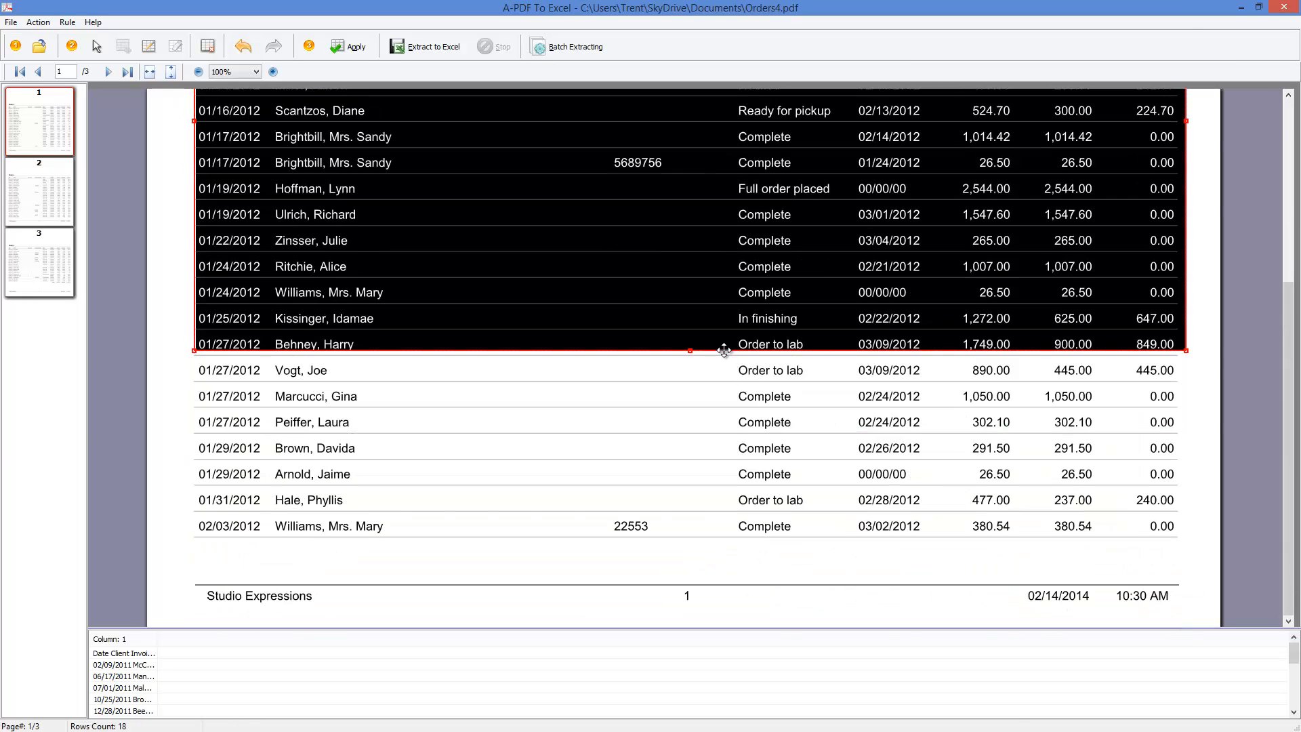
left_click_drag(691, 352, 700, 540)
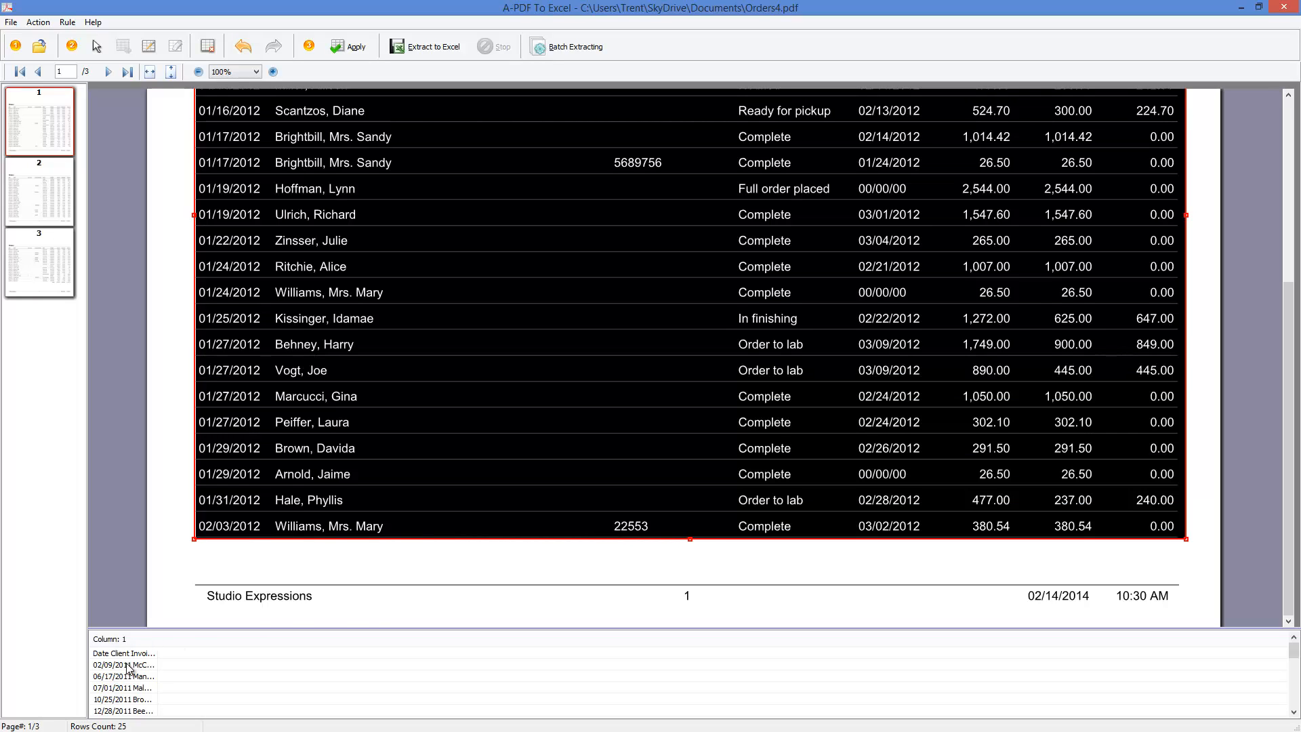
left_click_drag(160, 641, 325, 642)
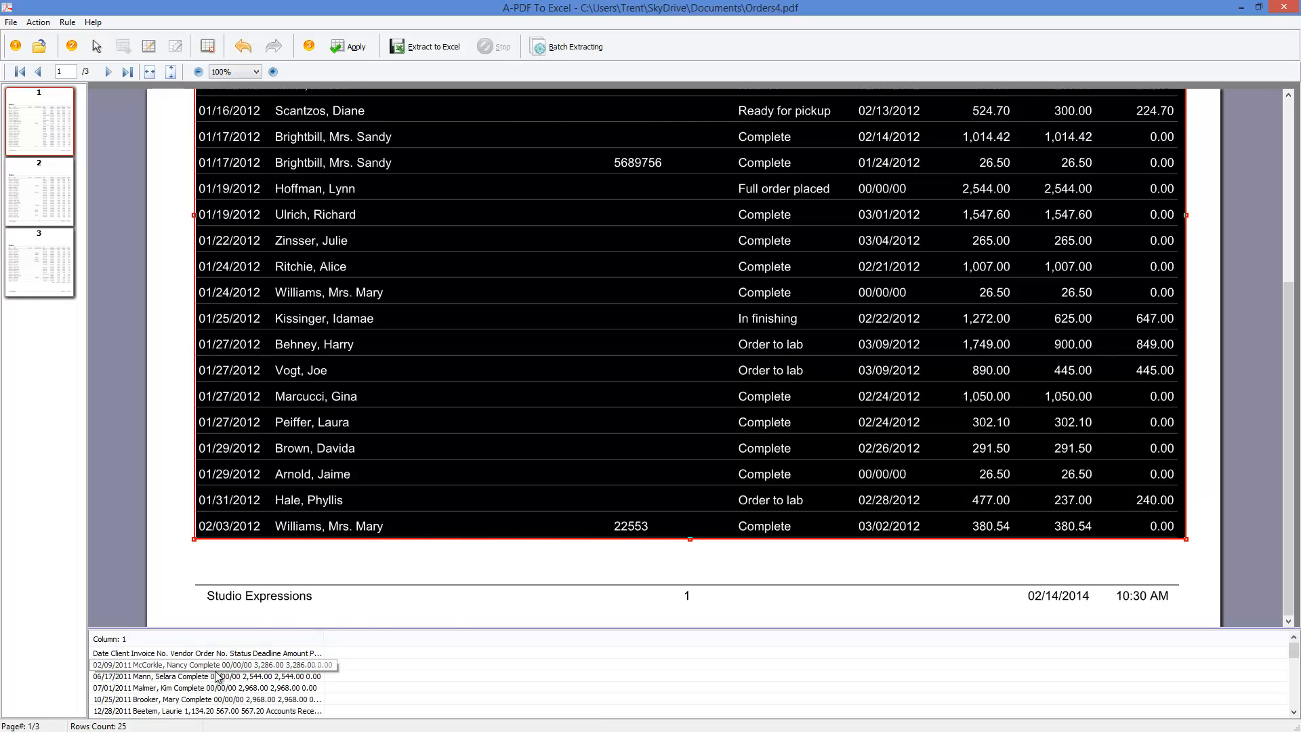
- Divide the table with vertical lines between Date, Client, Invoice No., Vendor Order No., Status, Deadline, Amount, Payments and Balance
left_click_drag(1291, 444, 1291, 239)
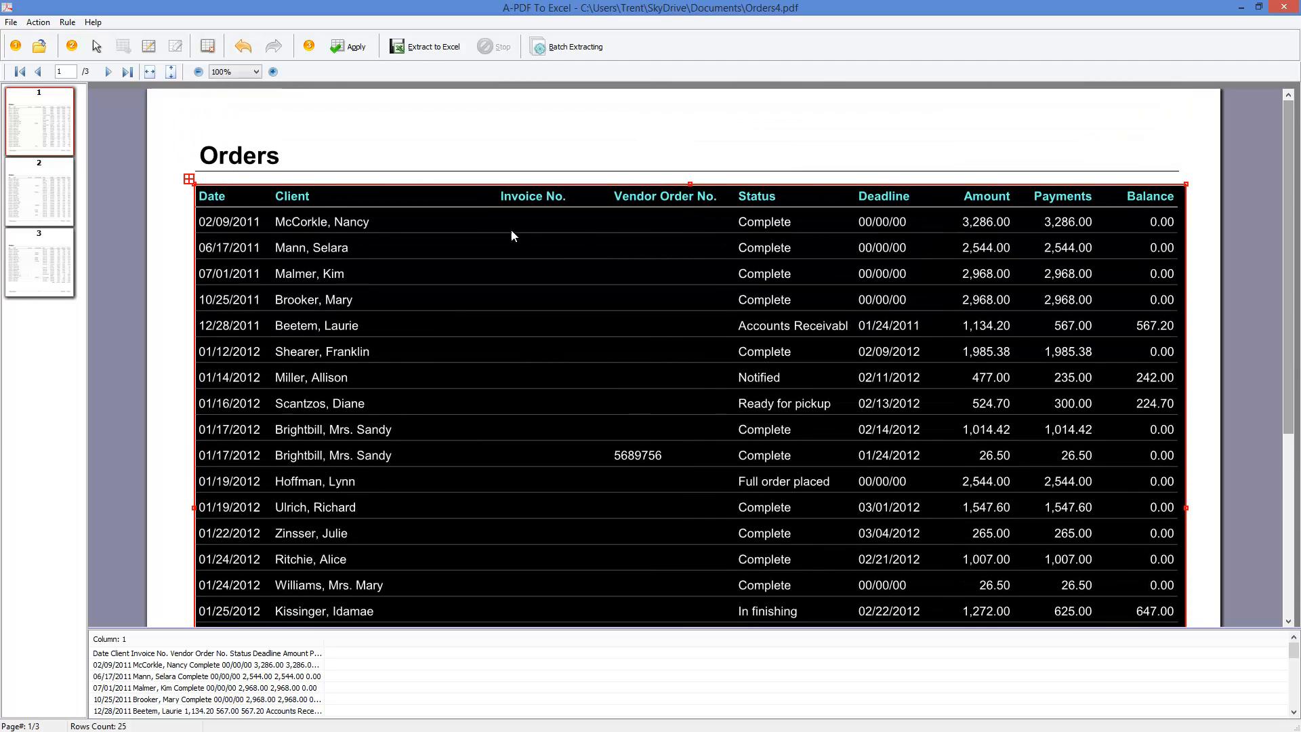
left_click(150, 49)
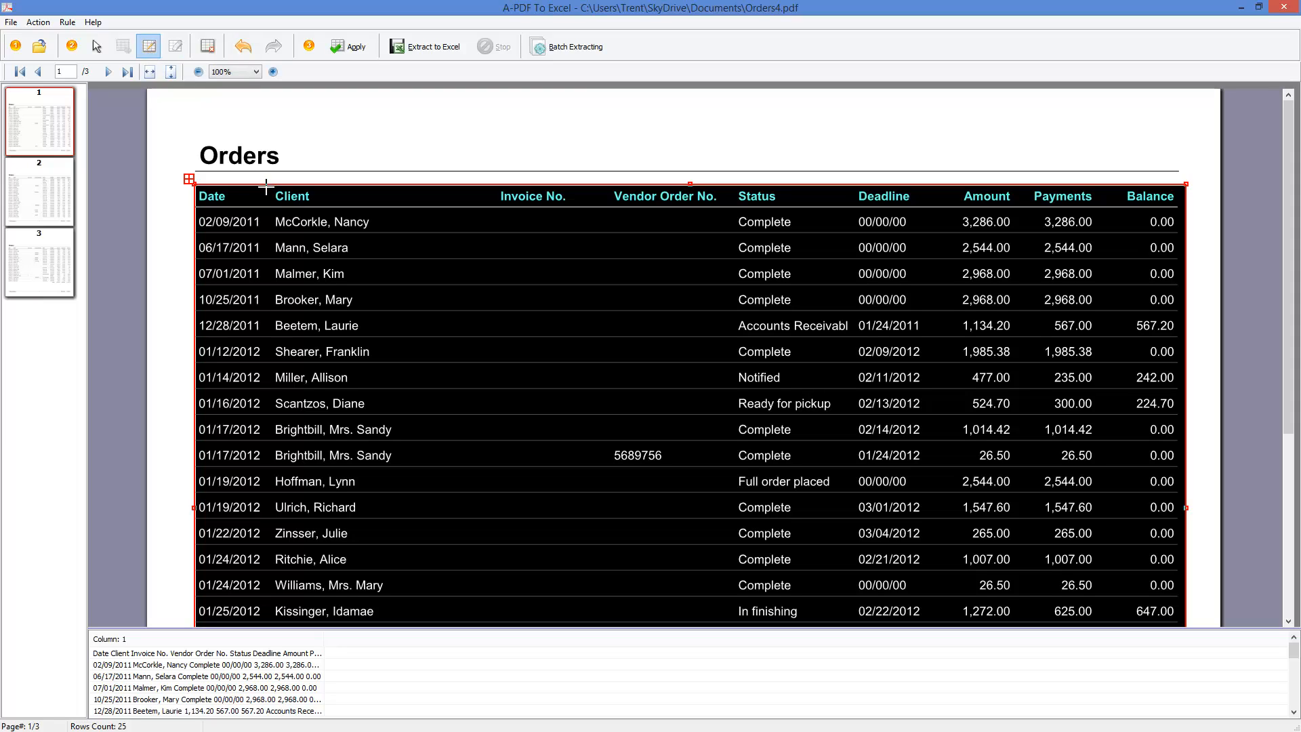
left_click(267, 193)
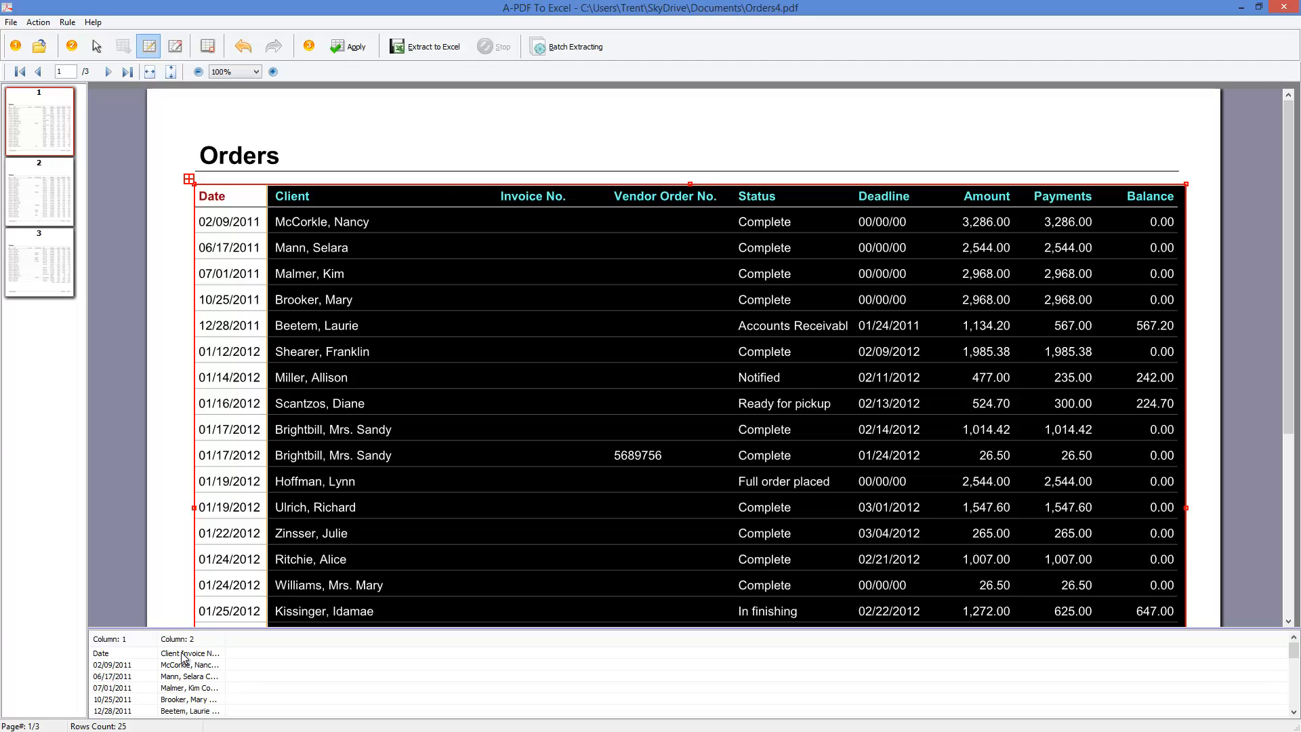
left_click(495, 195)
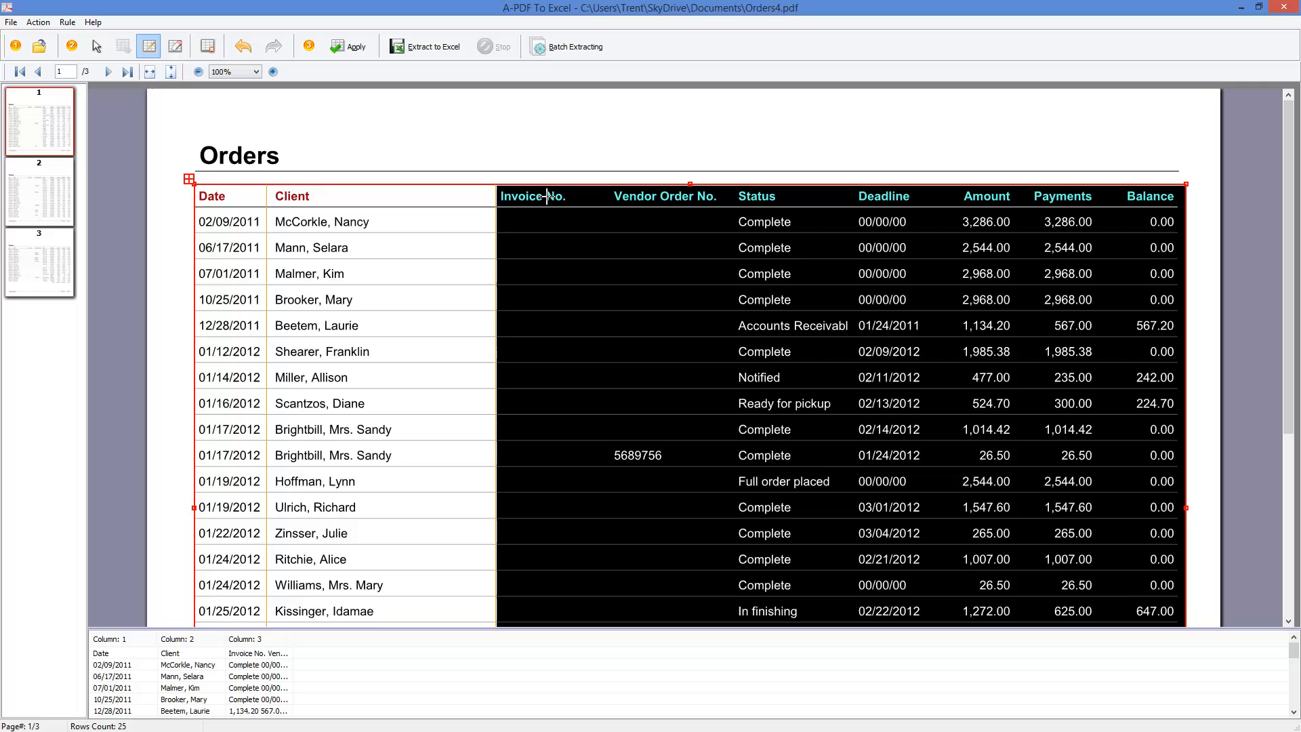
left_click(607, 202)
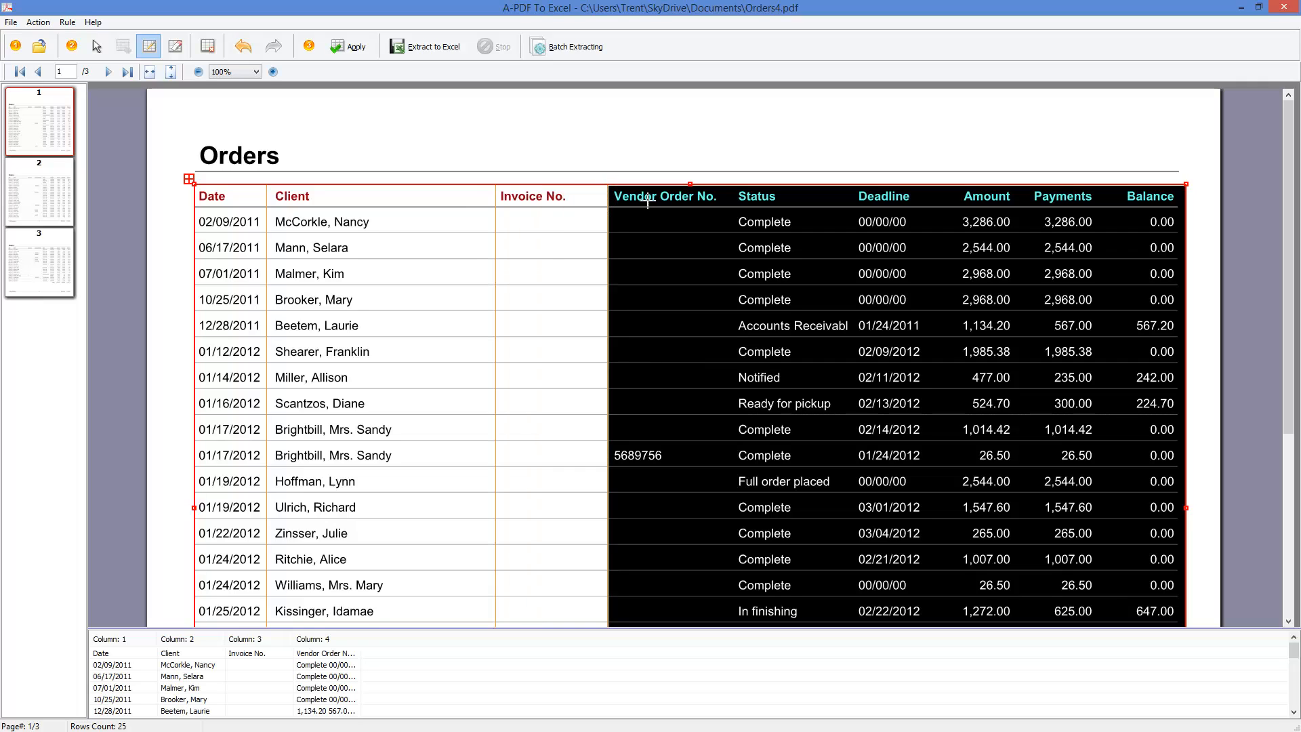
left_click(730, 191)
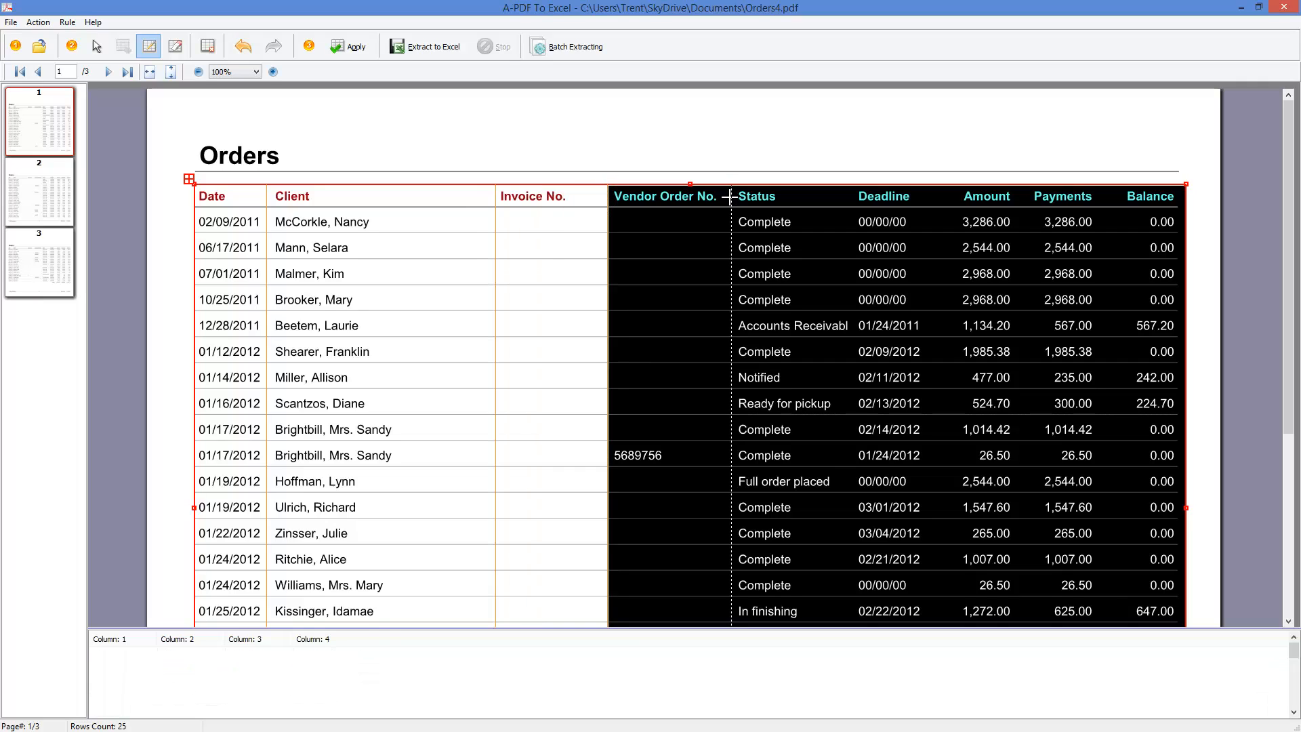
left_click(850, 193)
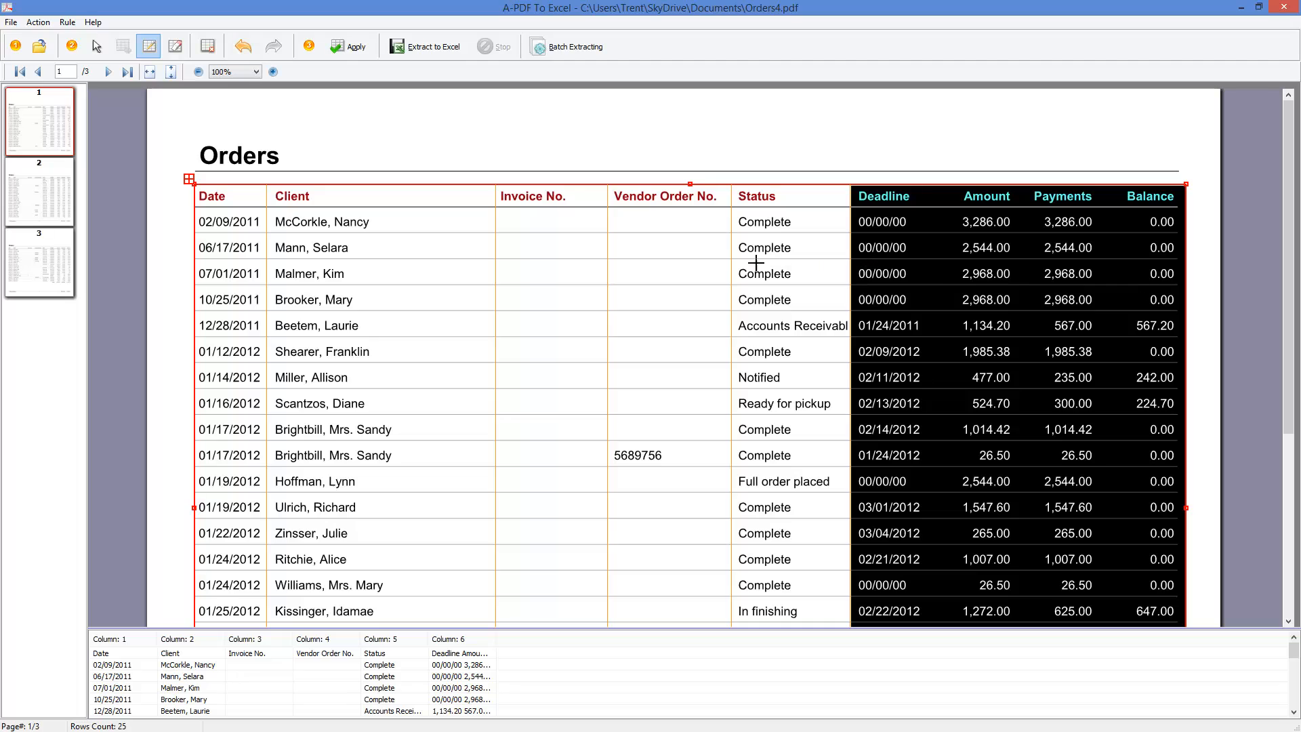
left_click(953, 194)
left_click(1028, 183)
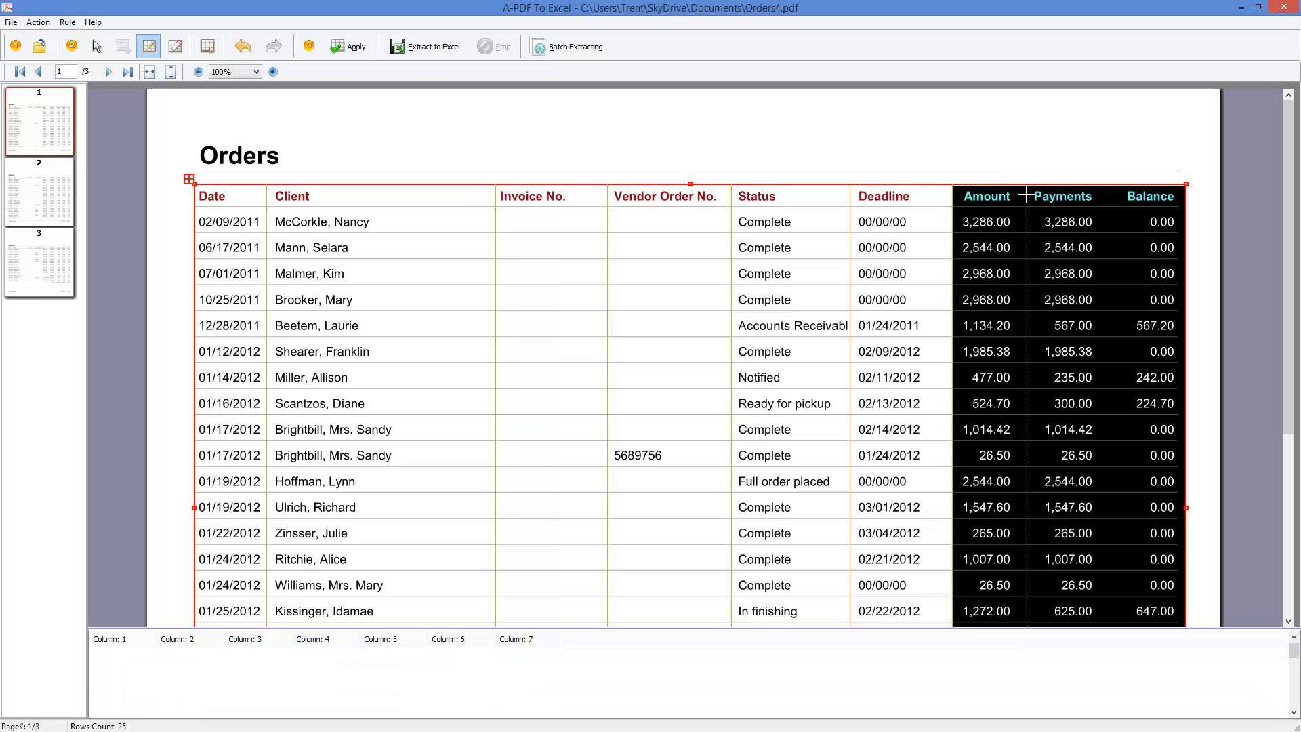
left_click(1113, 184)
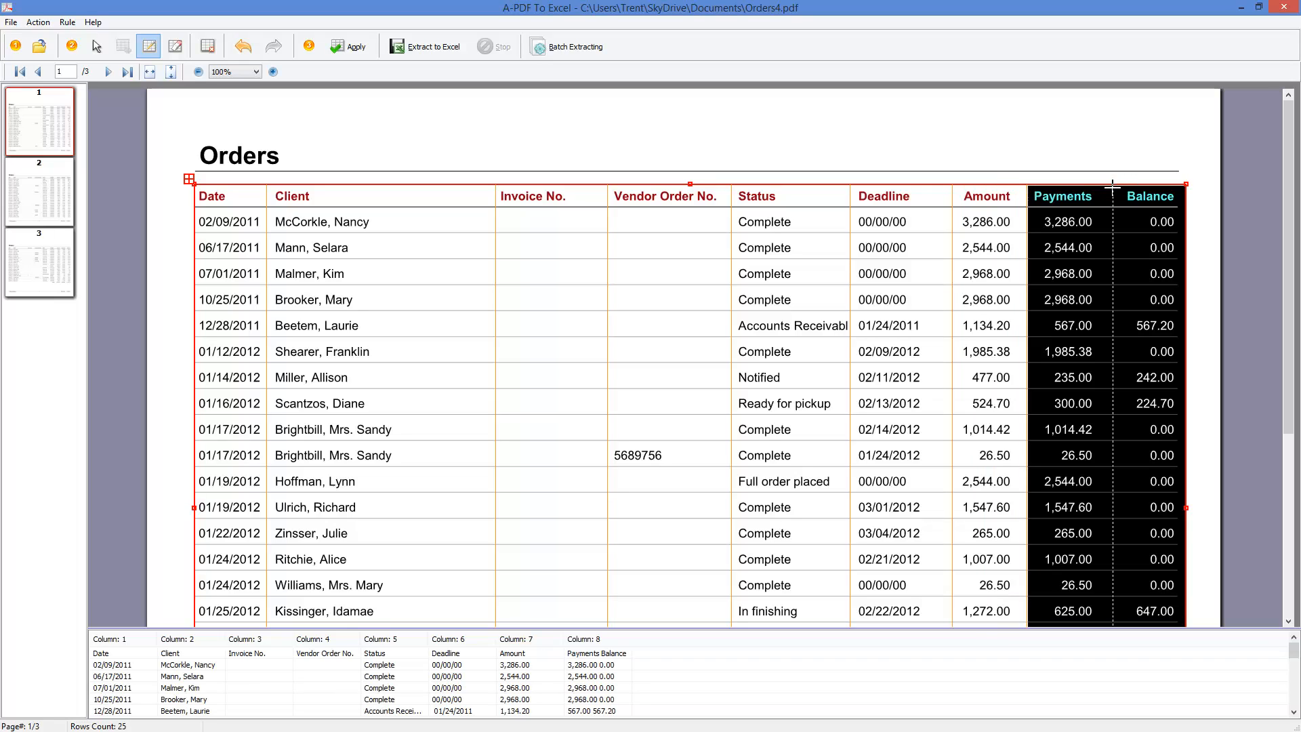
left_click(1115, 186)
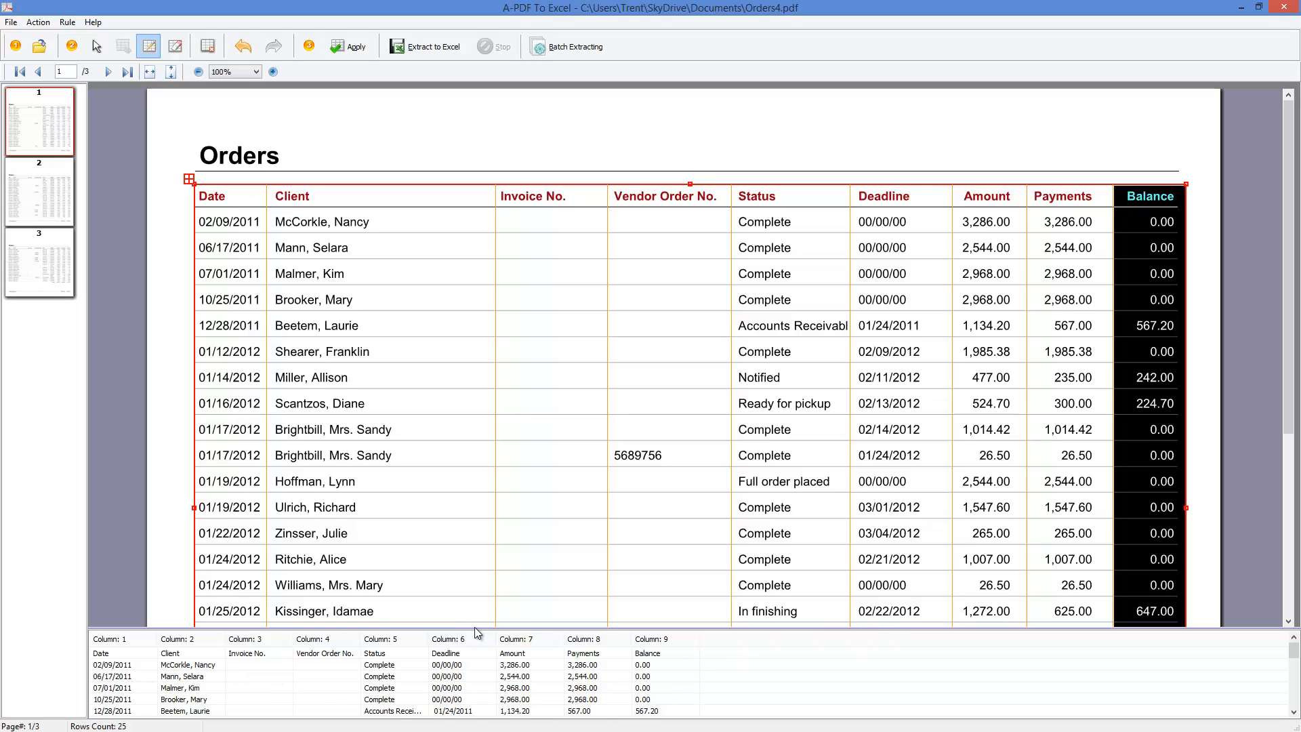
- Apply the page 1 table settings to all pages, check pages 2 and 3, and start the extraction to Excel
left_click_drag(476, 628, 490, 440)
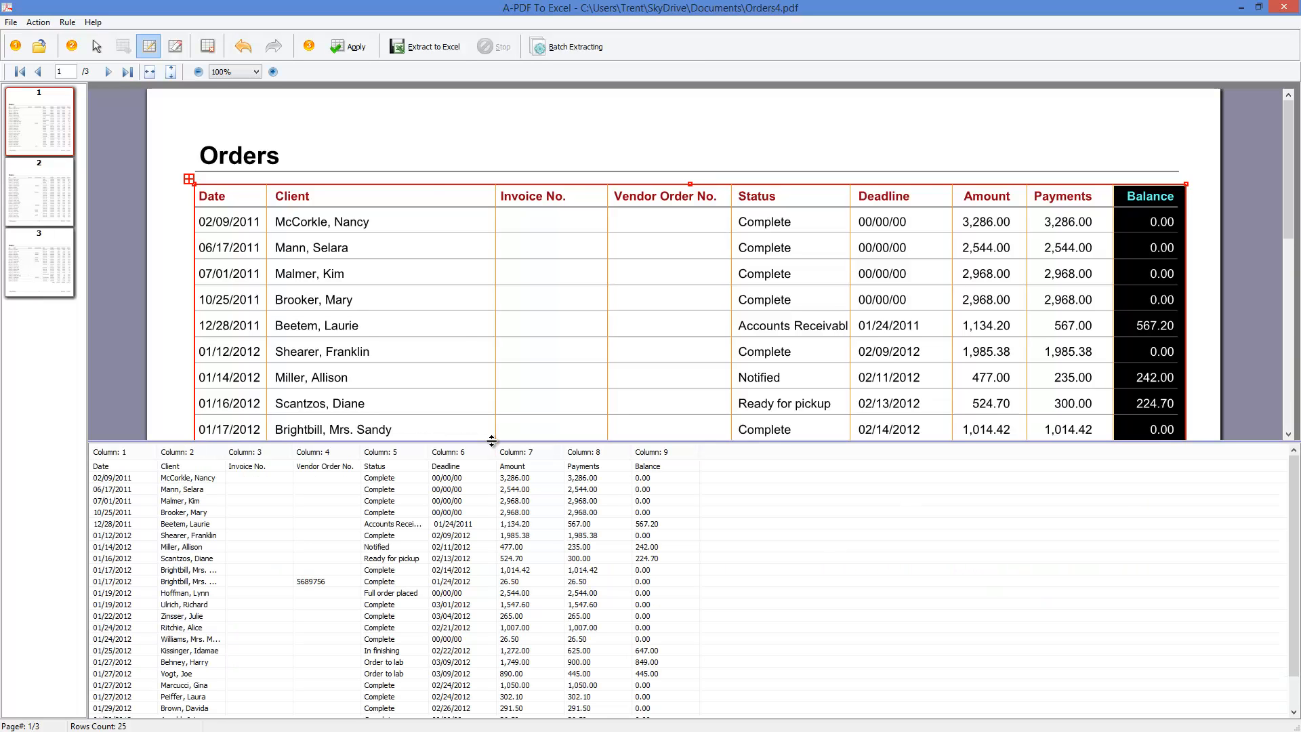
left_click(354, 50)
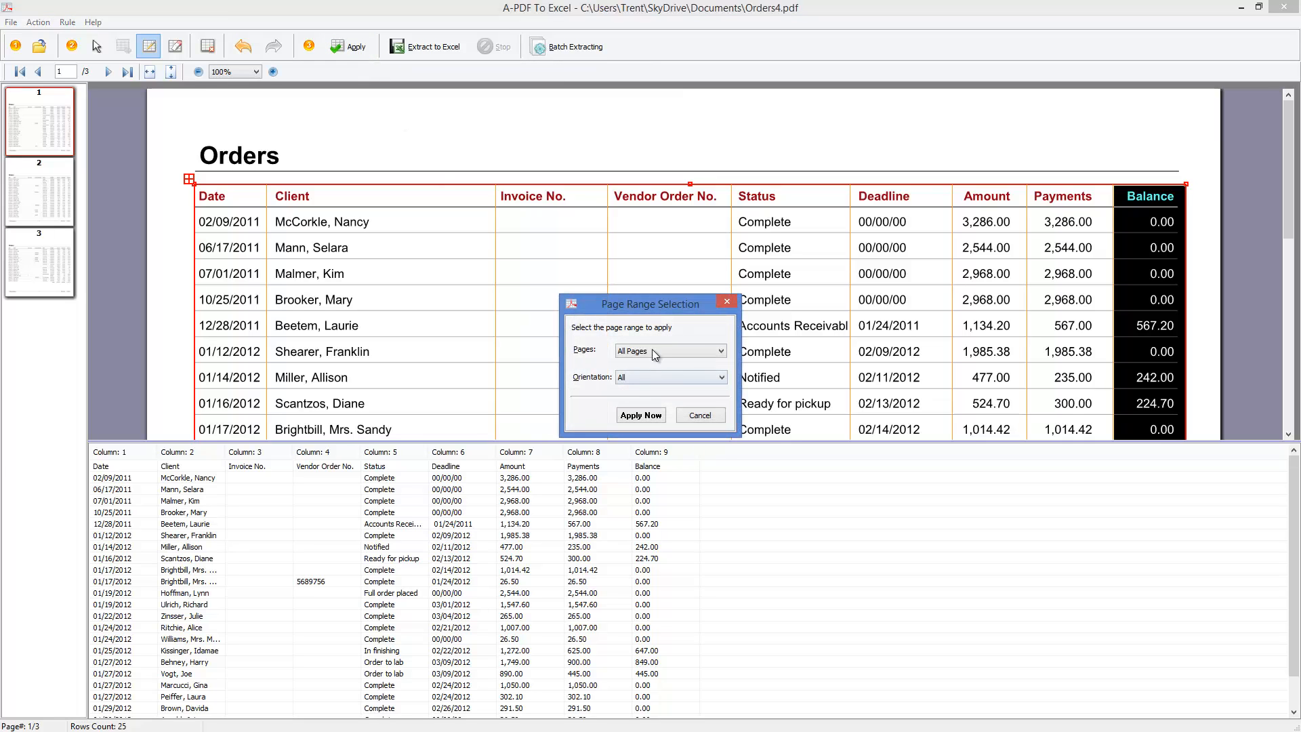
left_click(649, 416)
left_click(54, 203)
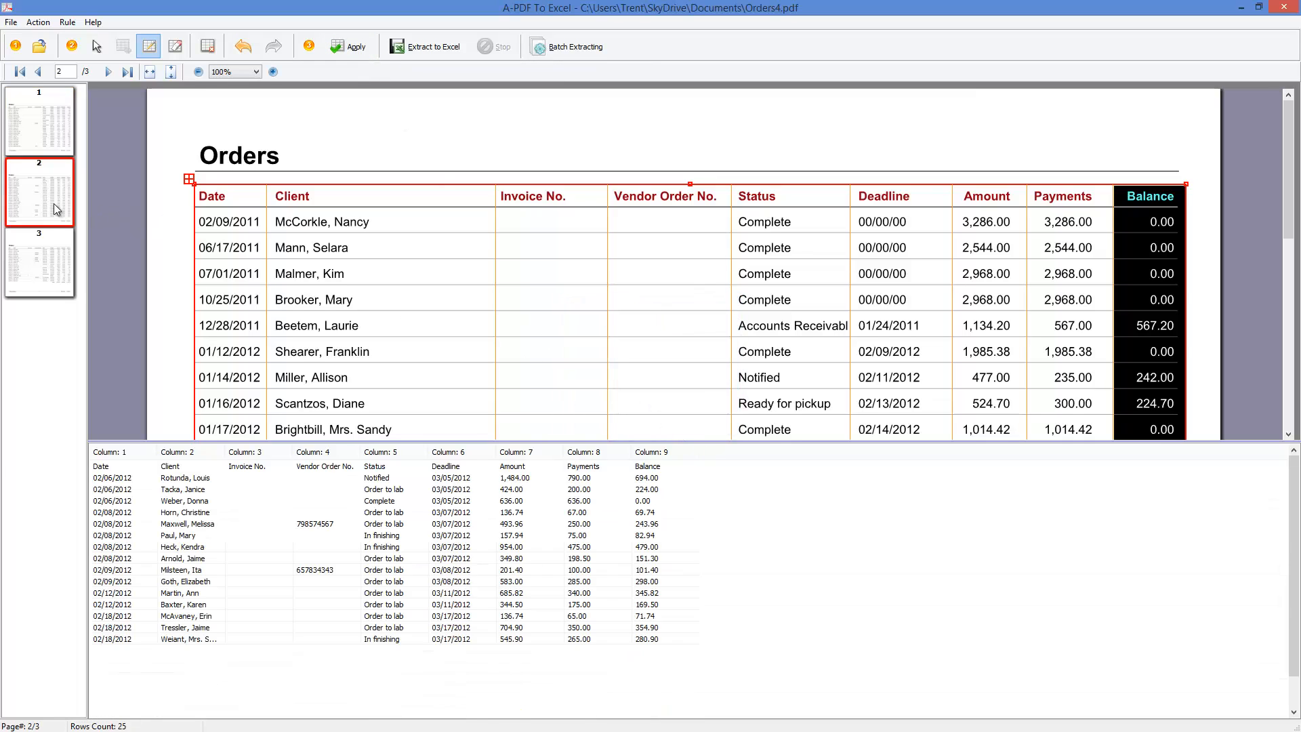
left_click(49, 269)
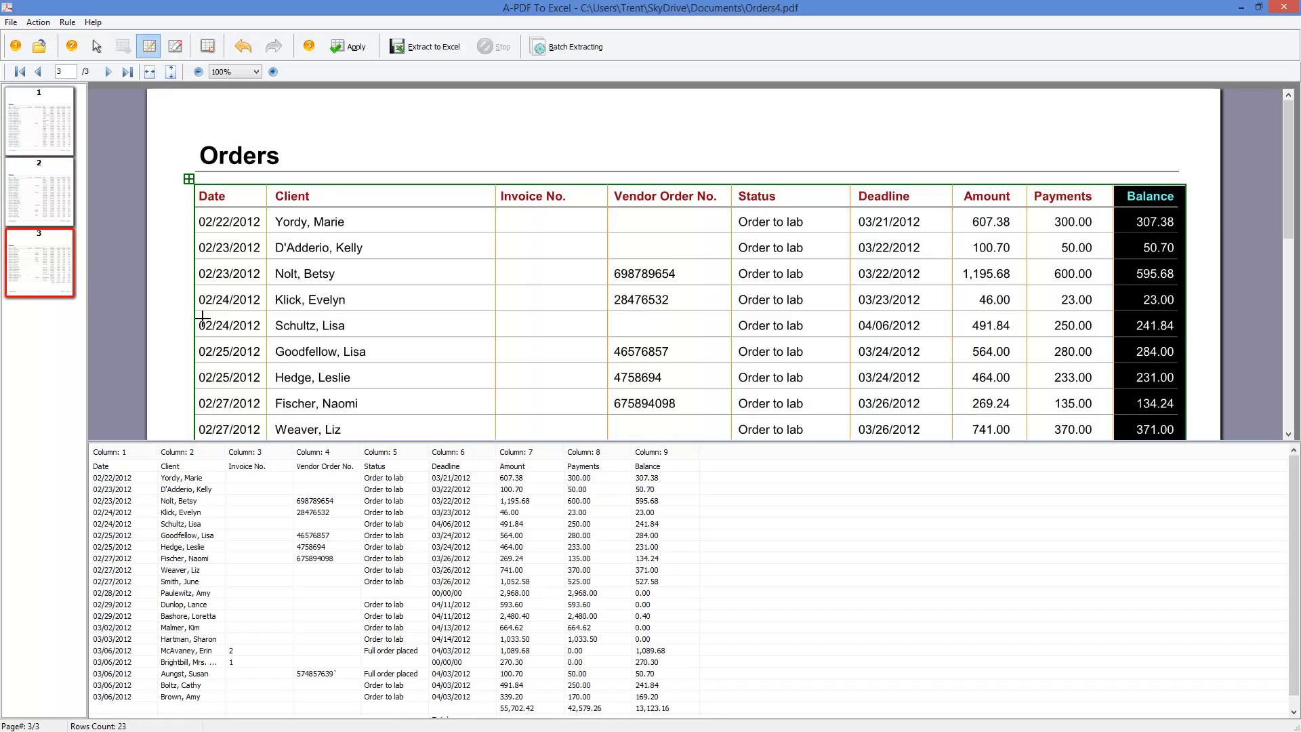
left_click(56, 112)
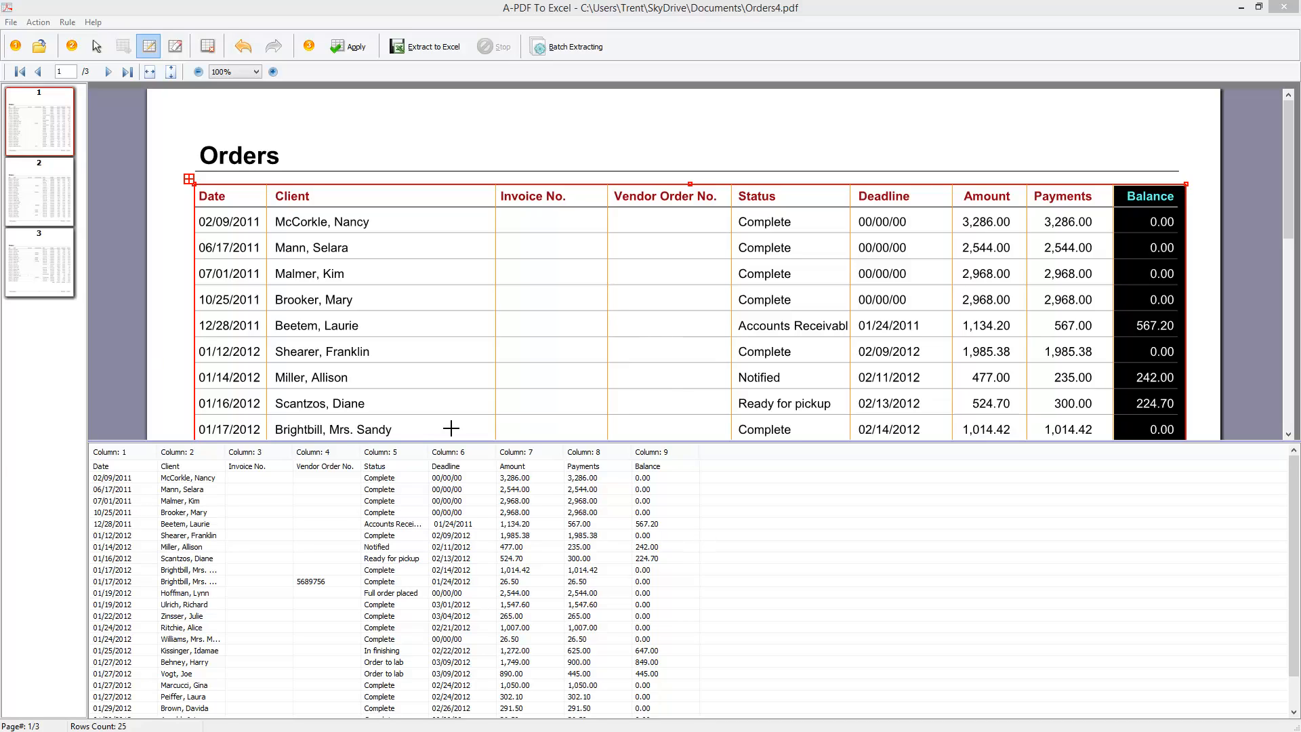
left_click(429, 48)
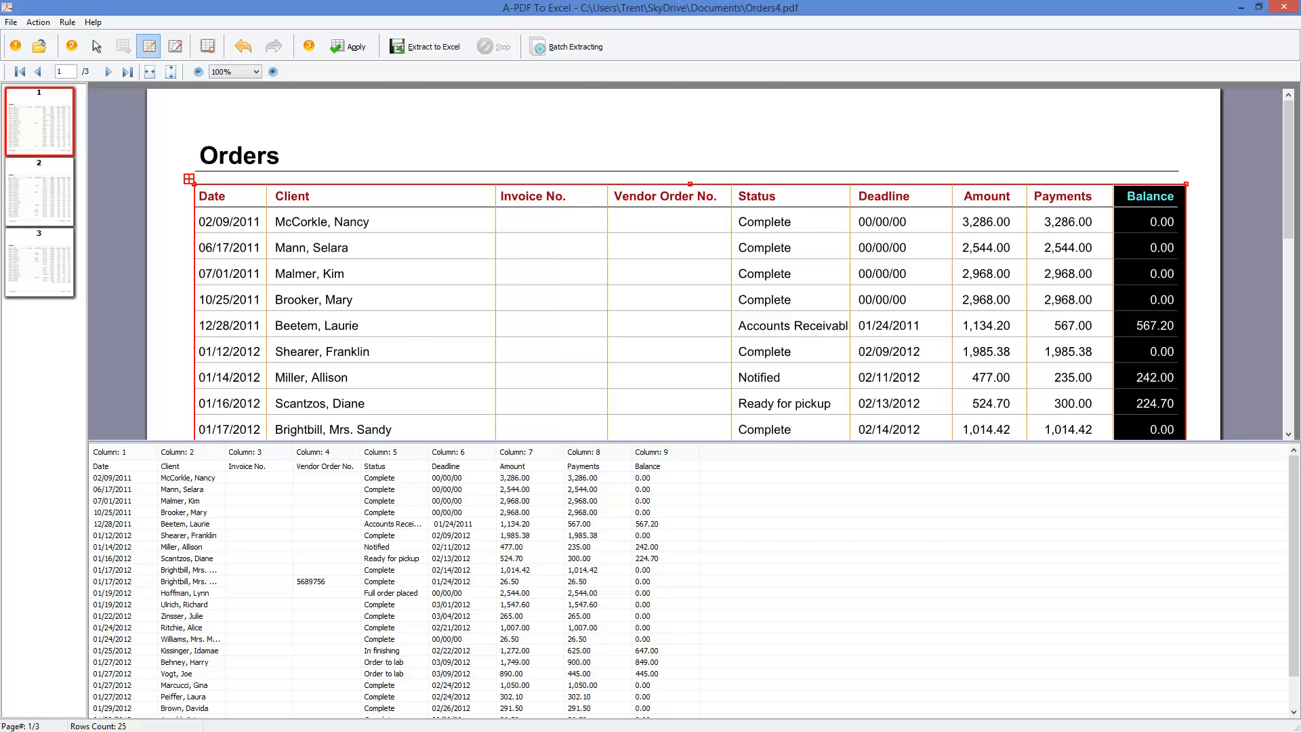
- Switch back to SuccessWare and close the Orders window
key("alt+Tab")
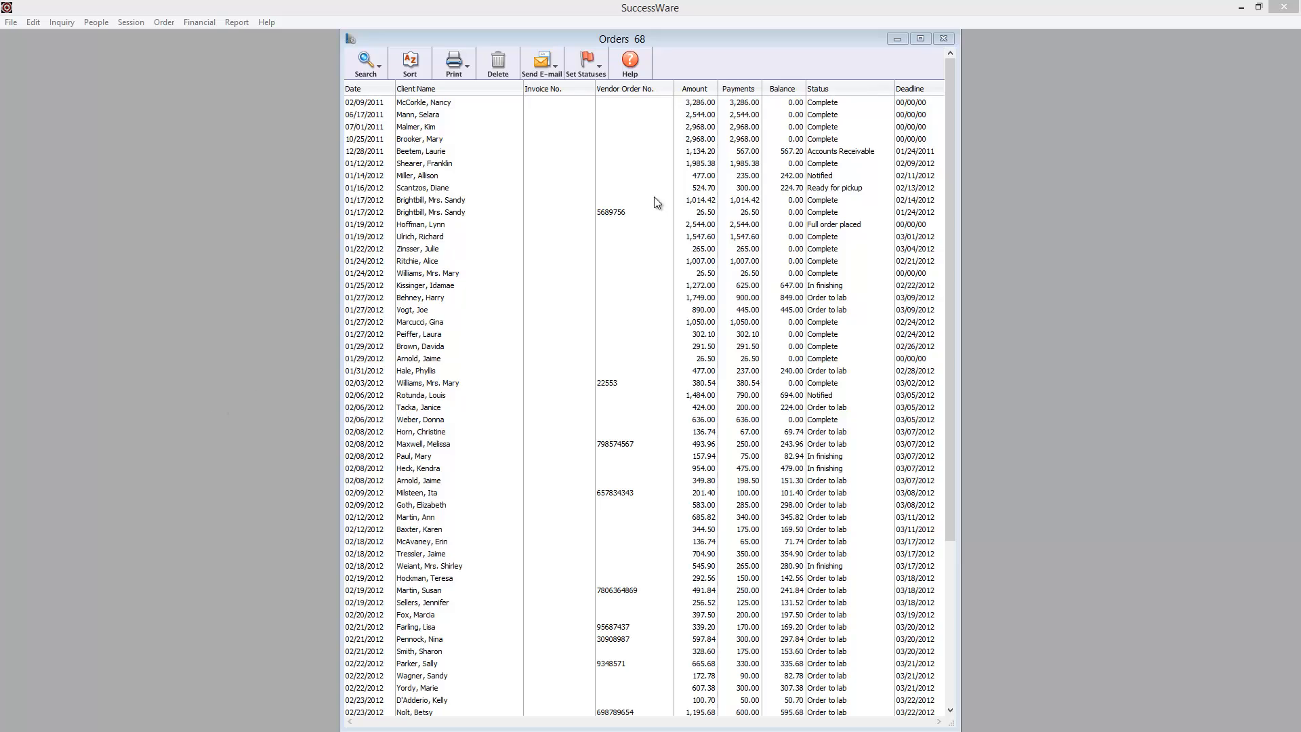
left_click(947, 41)
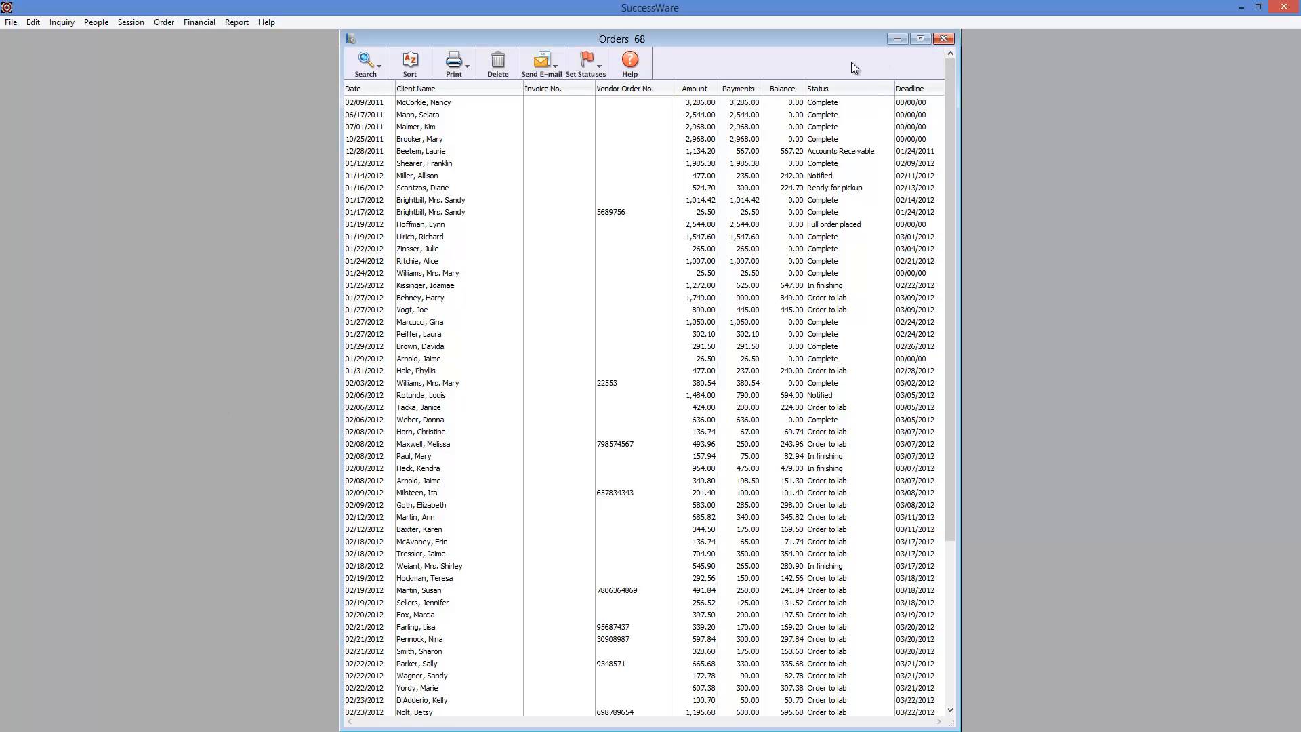
left_click(944, 40)
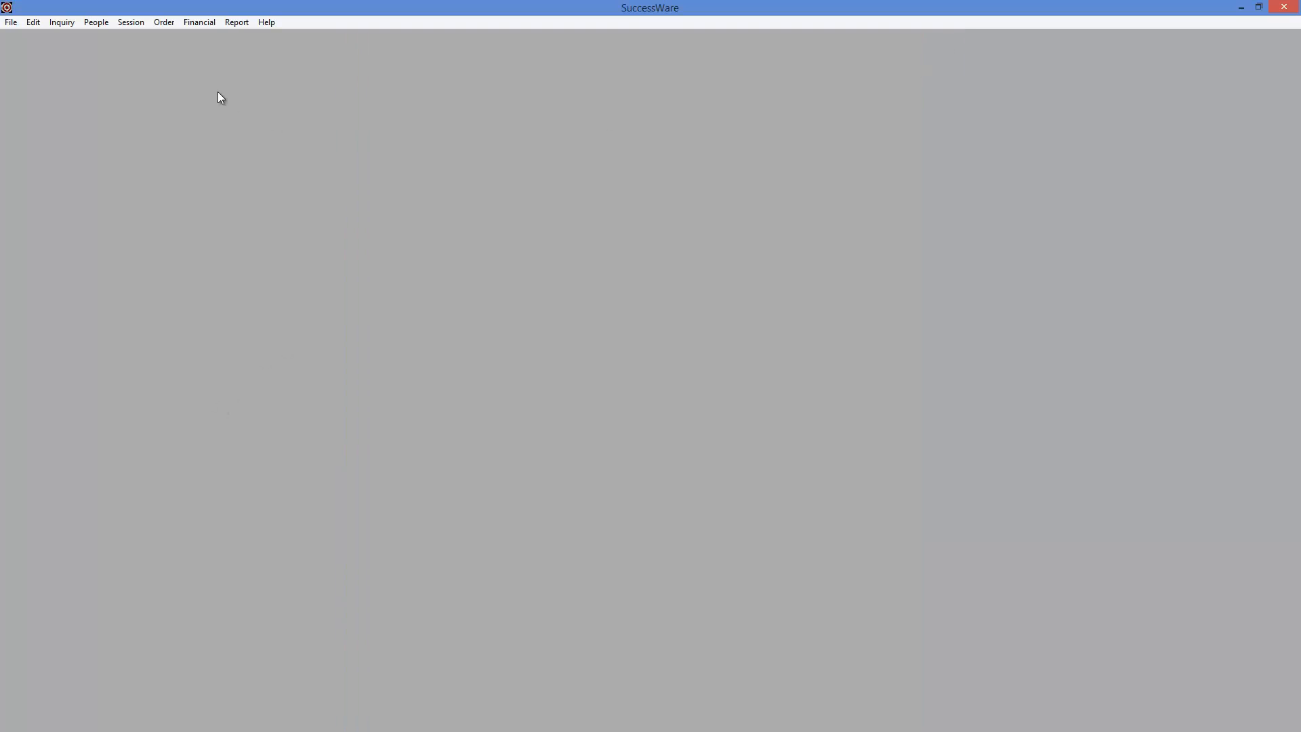
- List the payments, choose PDFCreator as the printer for the list, and cancel the print
left_click(164, 23)
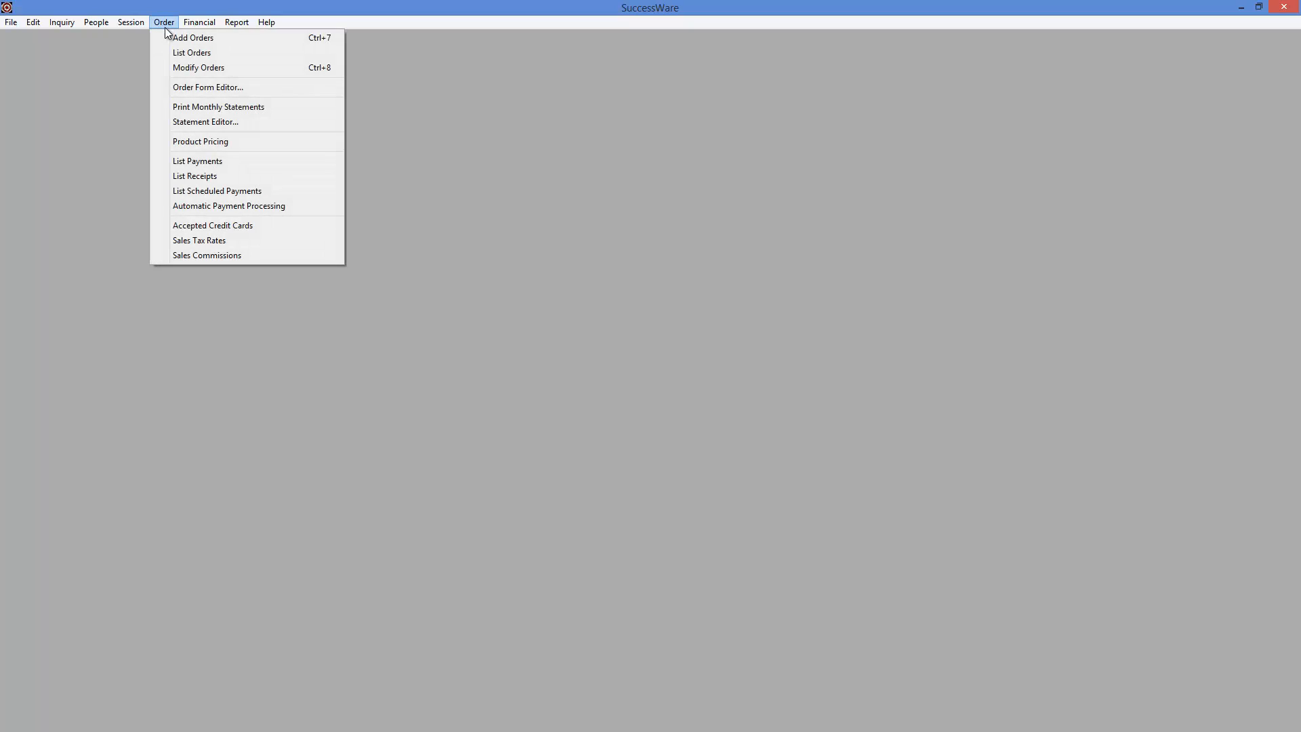
left_click(194, 164)
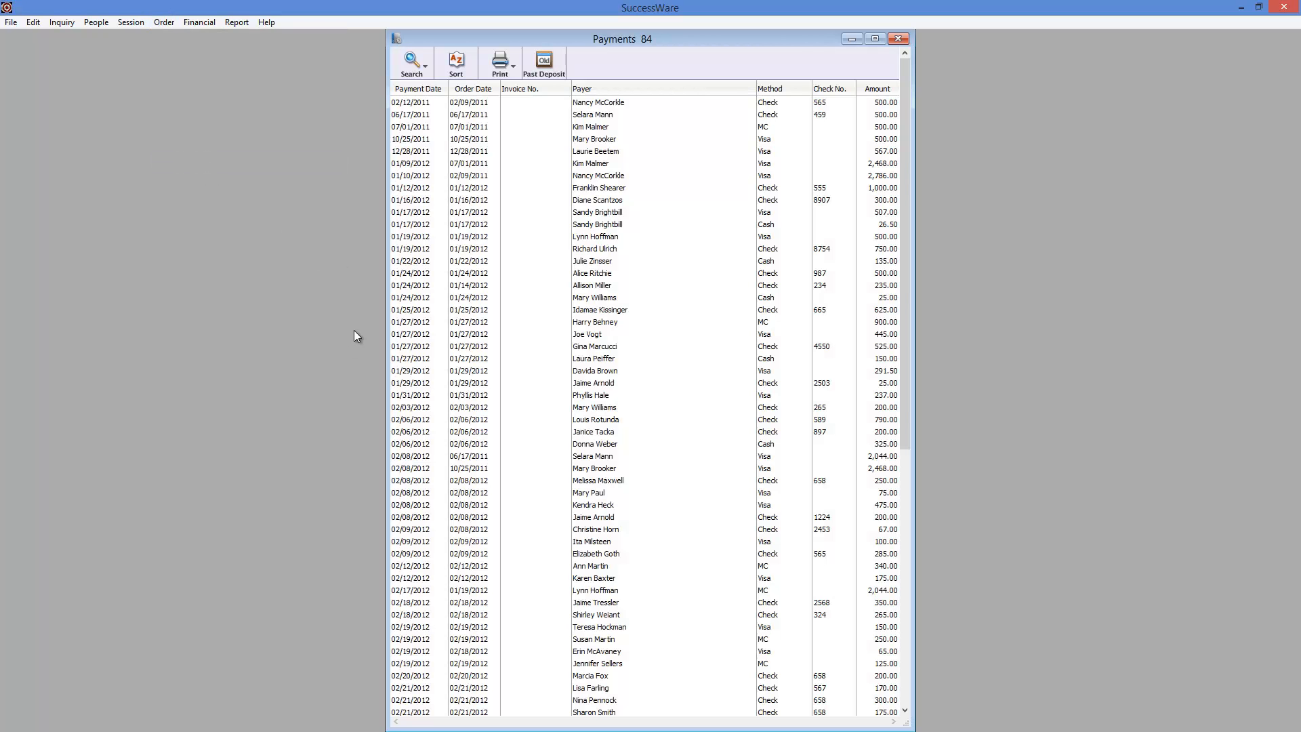
left_click(513, 67)
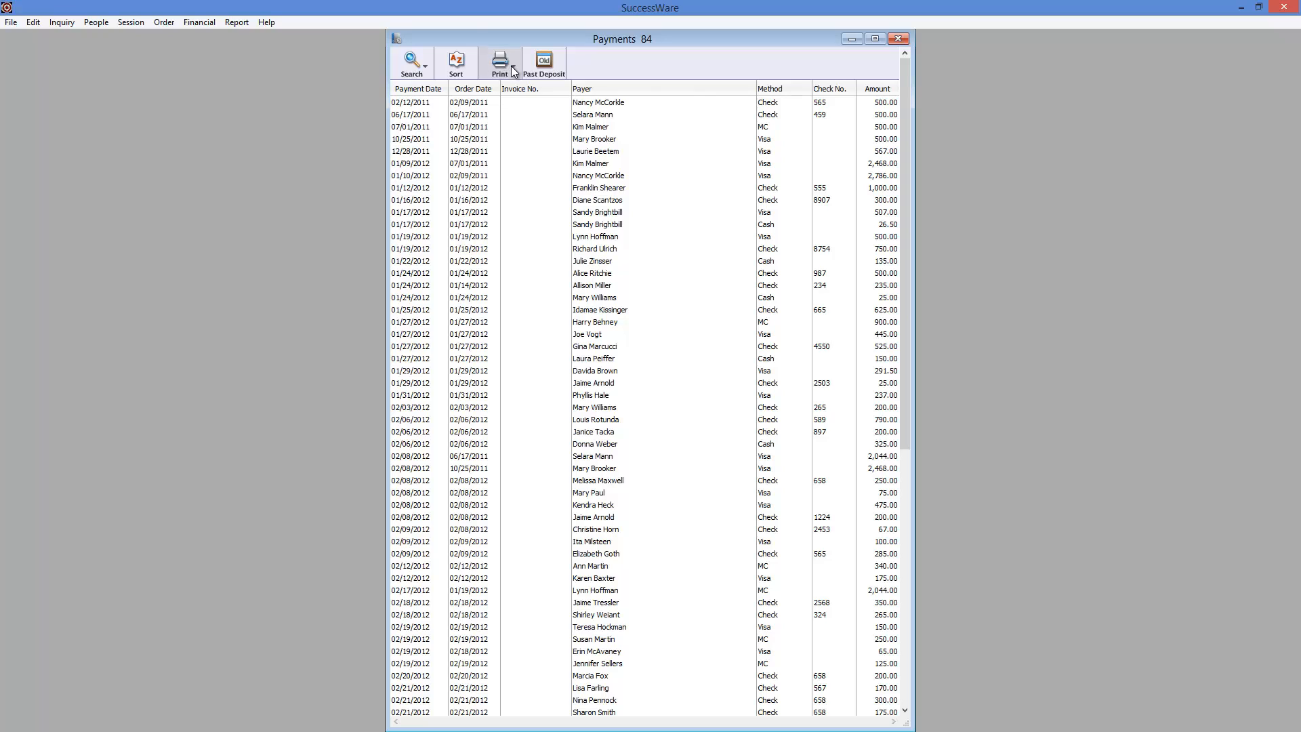
left_click(530, 73)
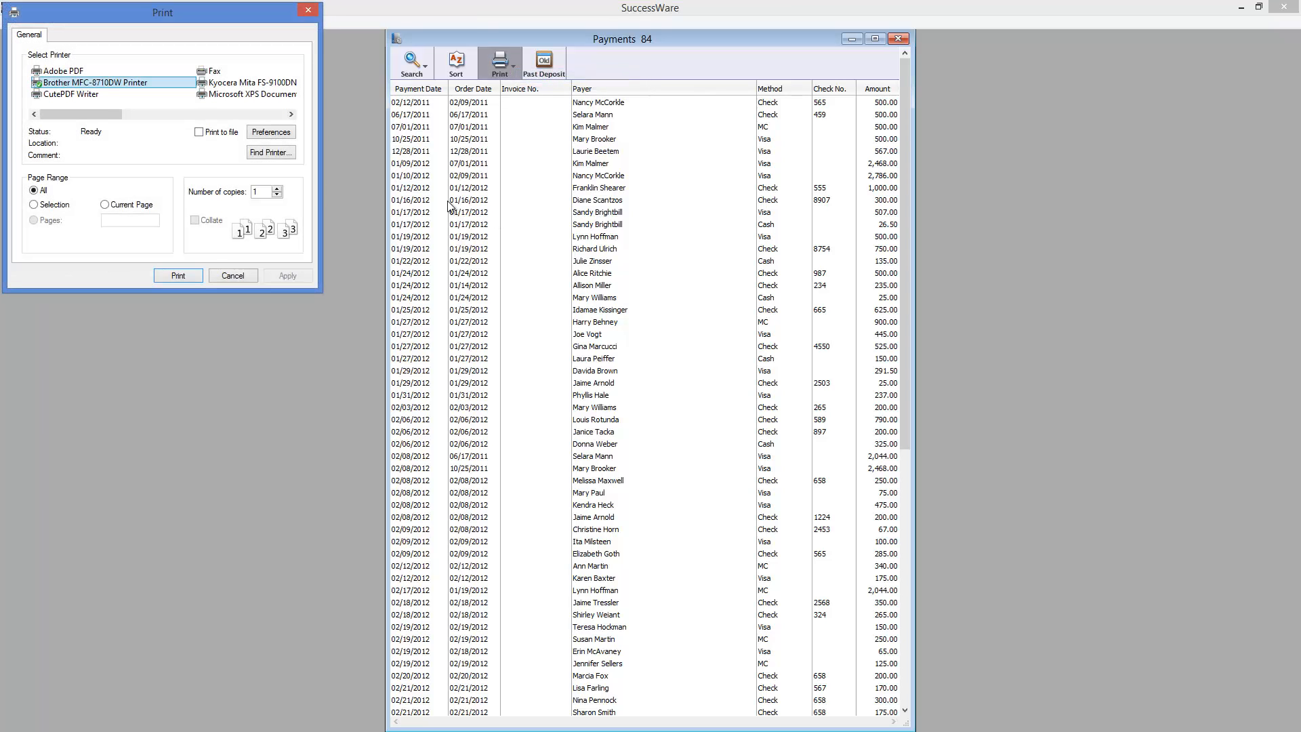
left_click(246, 114)
left_click(252, 114)
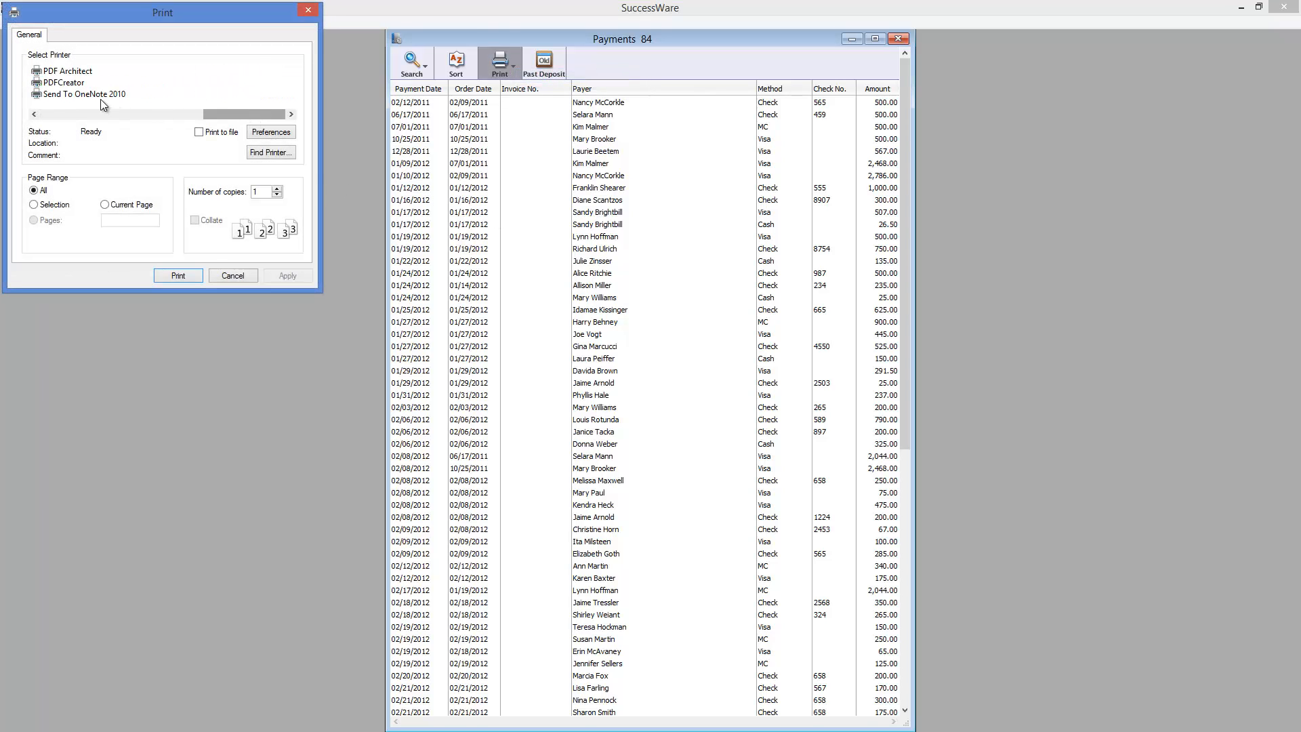
left_click(70, 83)
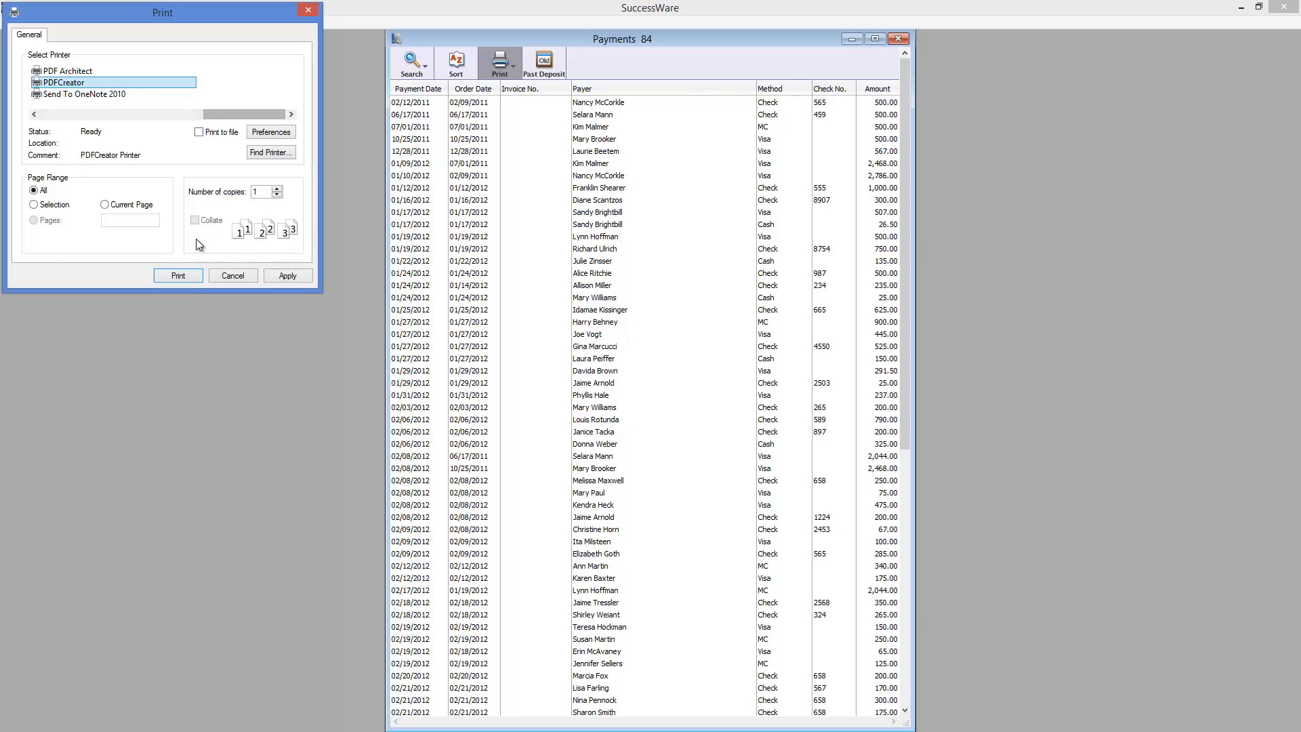
left_click(235, 276)
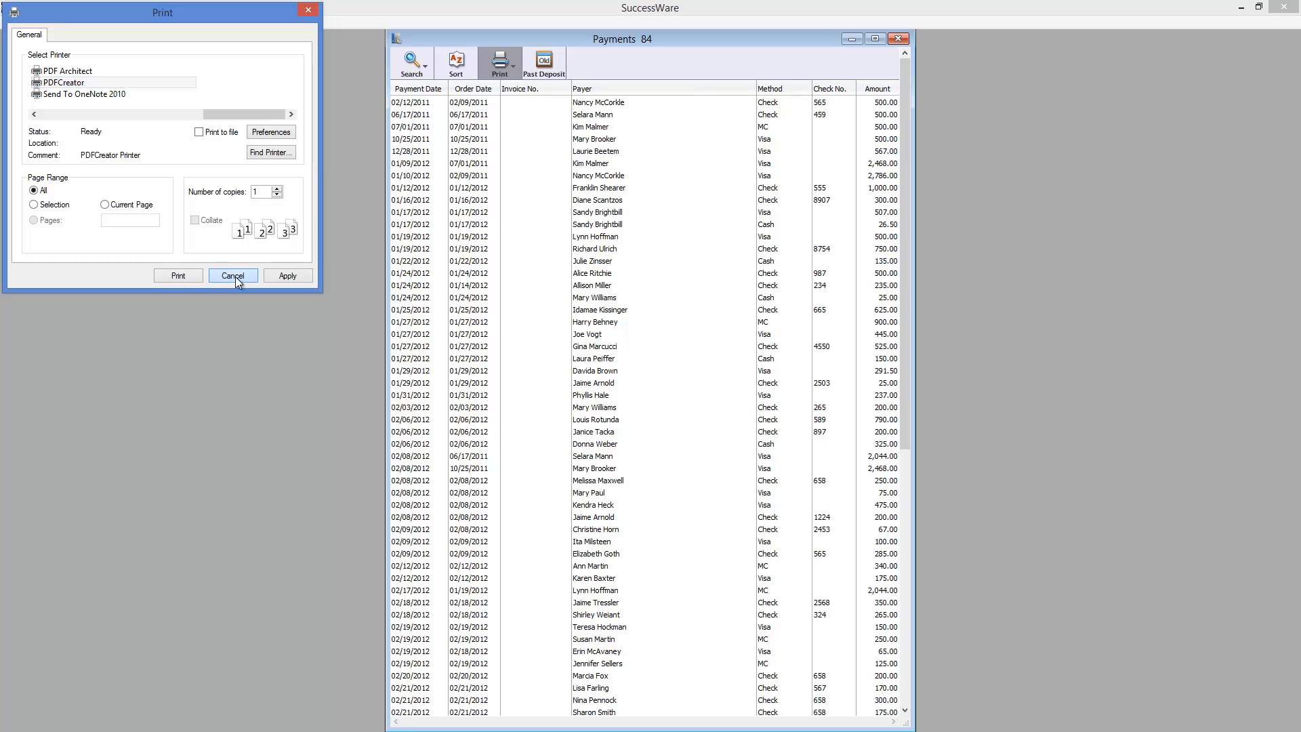
left_click(234, 276)
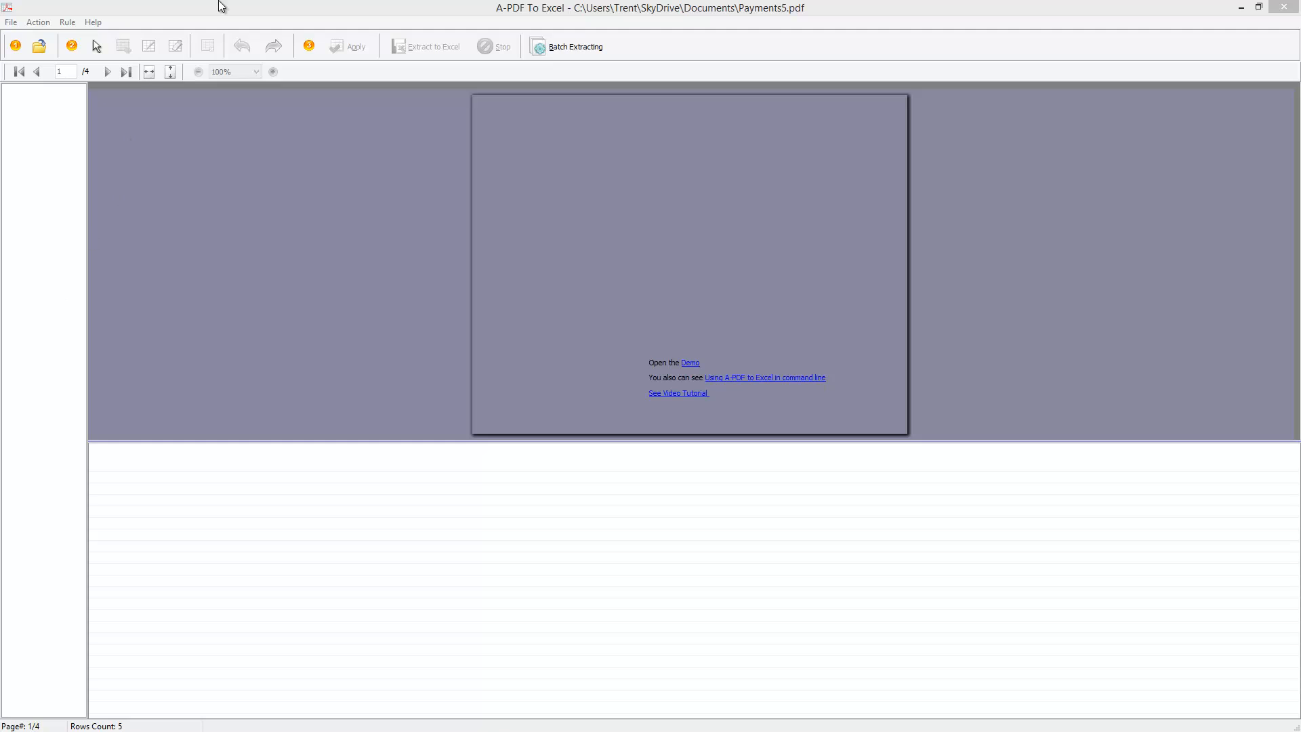
- Switch to A-PDF To Excel, open Payments7.pdf and mark a table from the header row through the 01/12/2012 payment
left_click(15, 22)
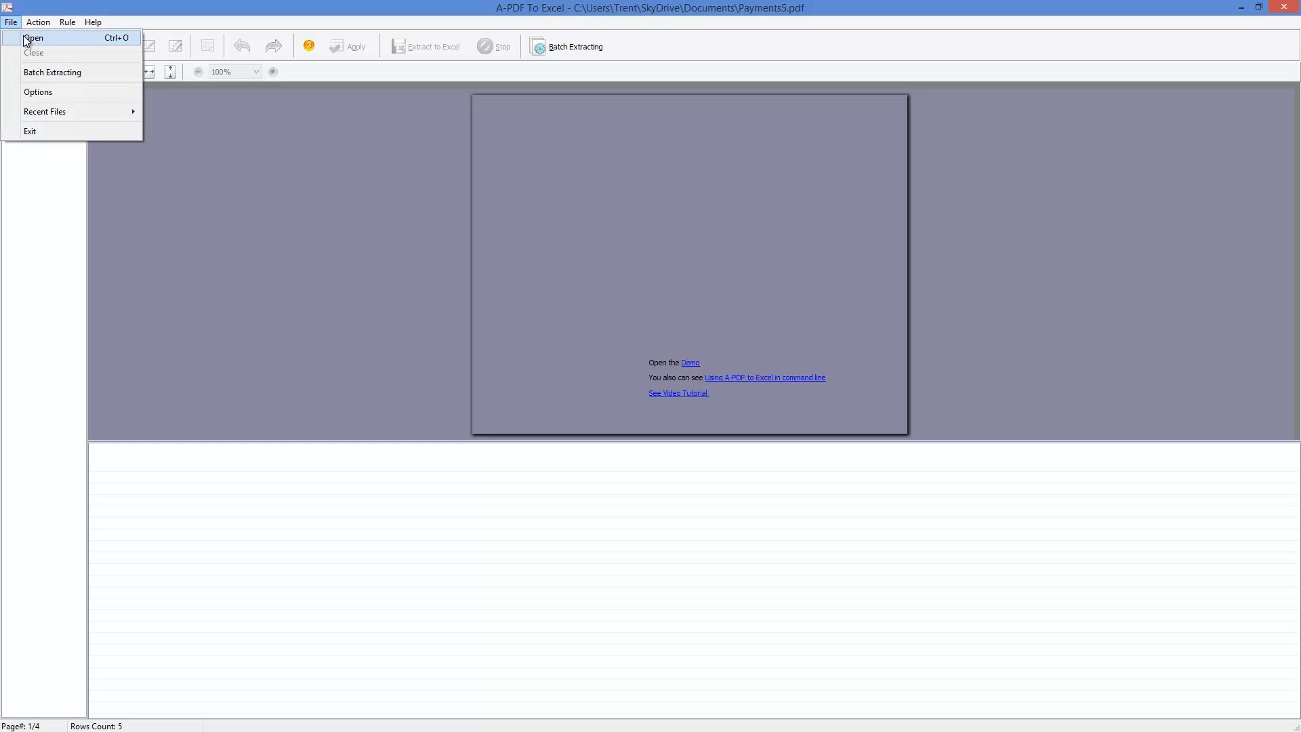
left_click(29, 38)
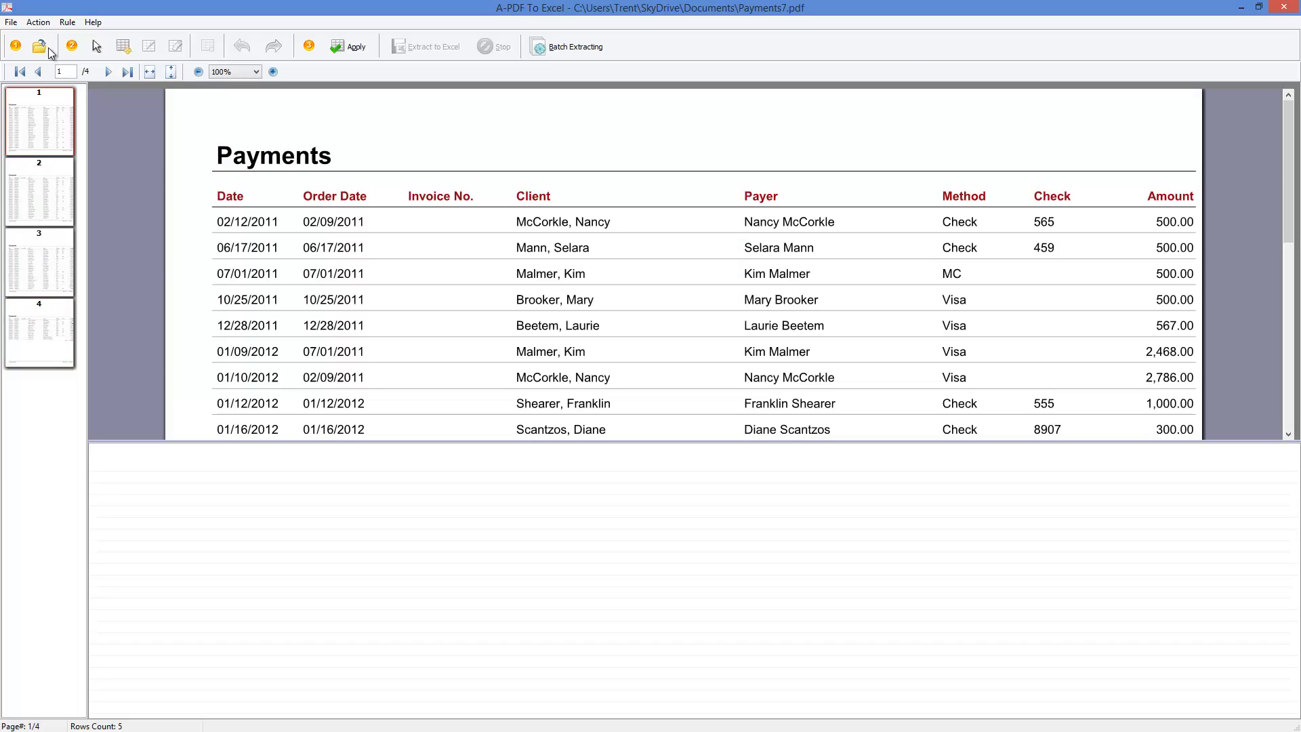
left_click(123, 45)
left_click_drag(212, 185, 1196, 414)
scroll(583, 395, "down", 1)
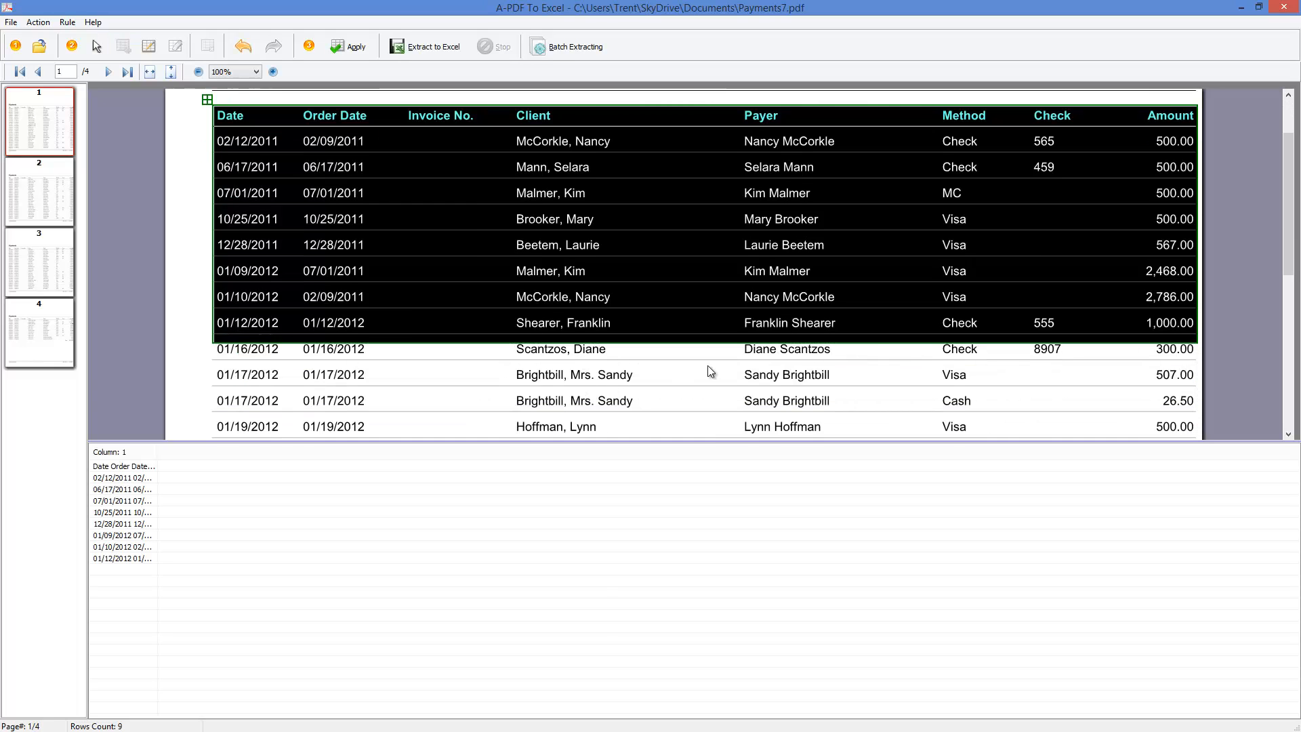
- Extend the marked payments table down to the last payment row above the footer of page 1
left_click(712, 340)
scroll(715, 355, "down", 1)
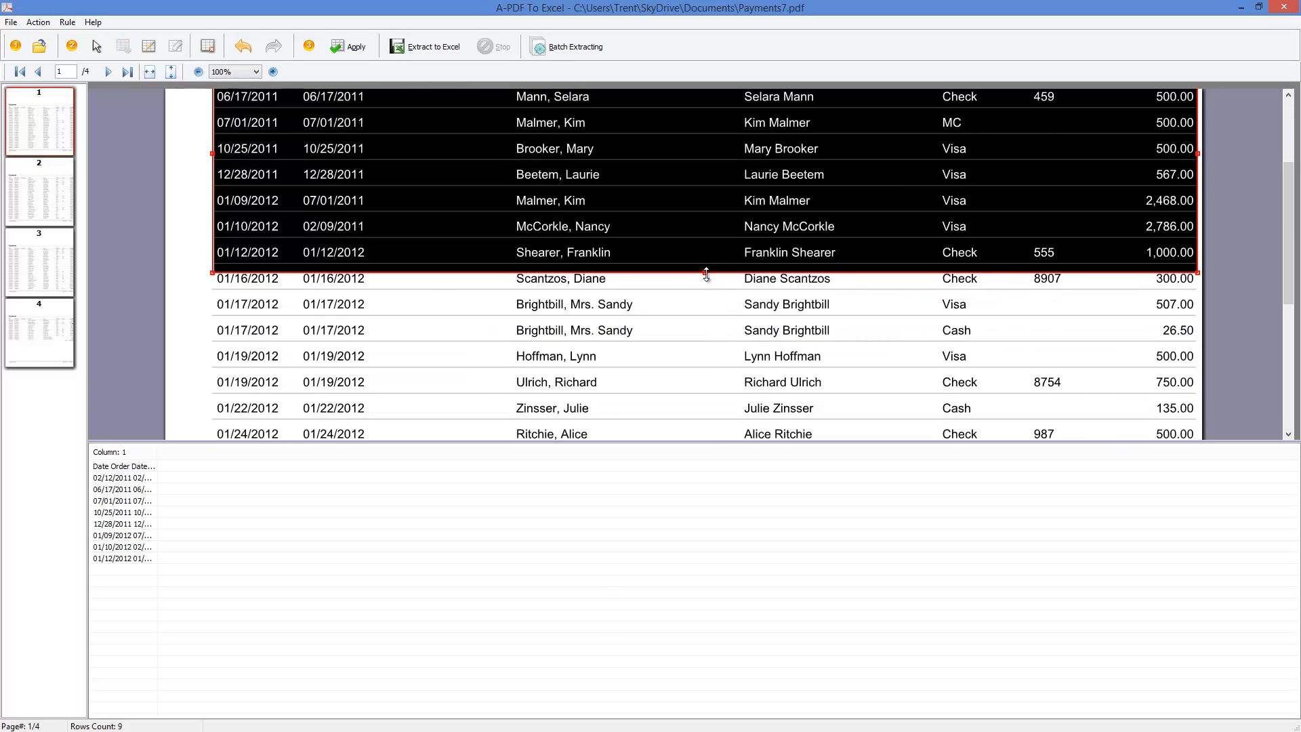
left_click_drag(706, 275, 723, 421)
scroll(705, 397, "down", 2)
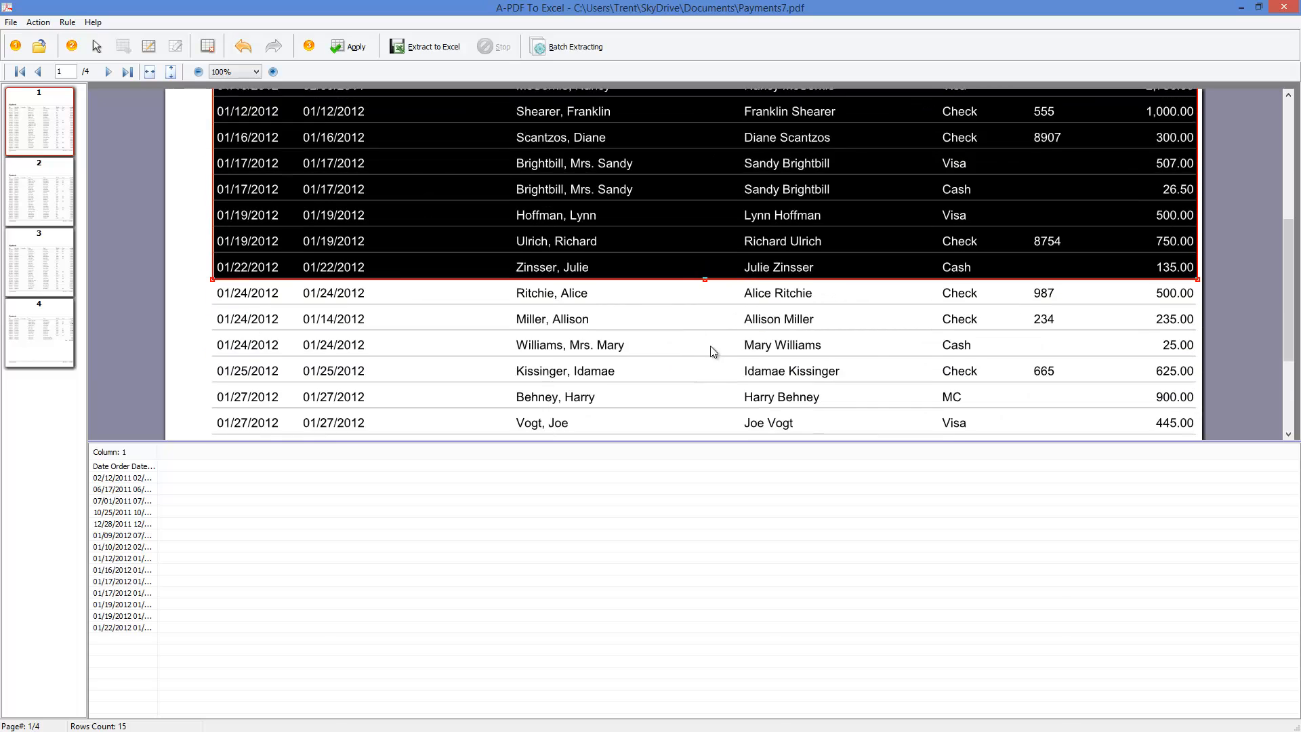
scroll(714, 351, "down", 1)
left_click_drag(705, 208, 703, 418)
scroll(703, 419, "down", 1)
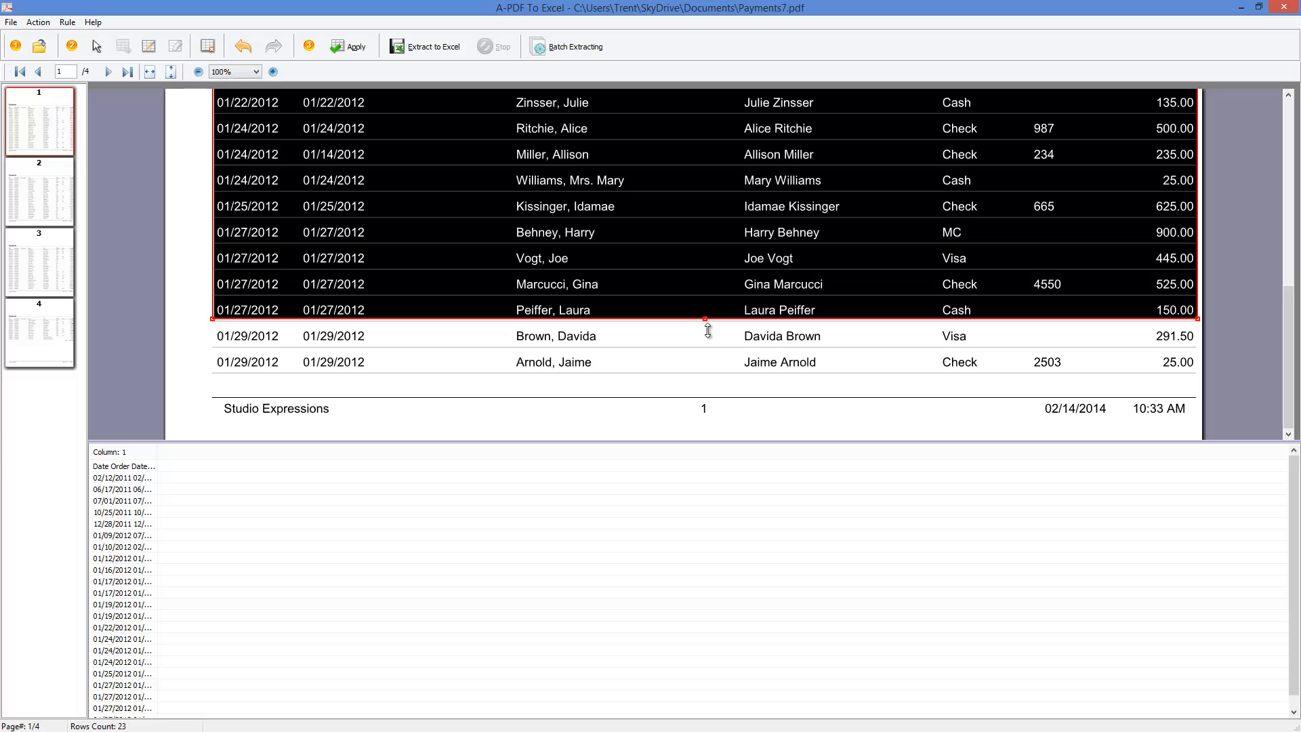
left_click_drag(706, 319, 711, 374)
scroll(649, 327, "up", 1)
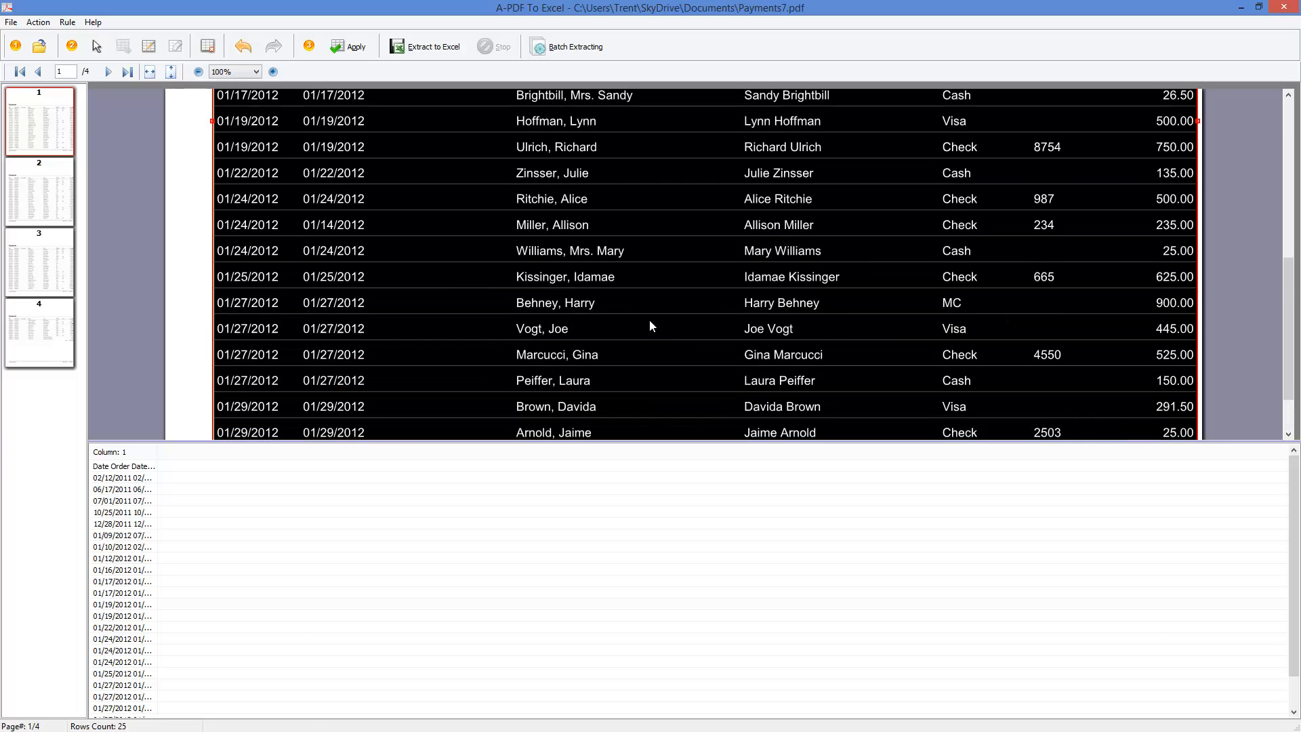
scroll(649, 327, "up", 5)
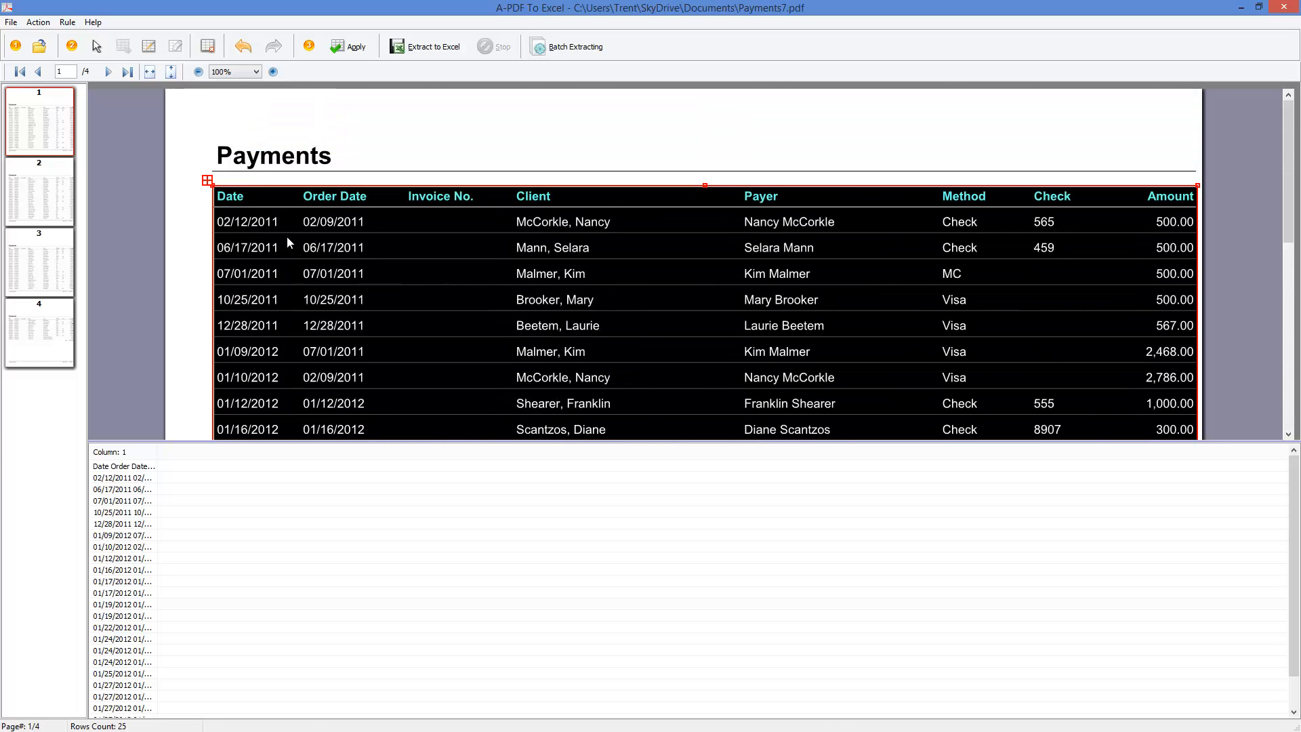
- Divide the payments table with vertical lines between Date, Order Date, Invoice No., Client, Payer, Method, Check and Amount
left_click(149, 46)
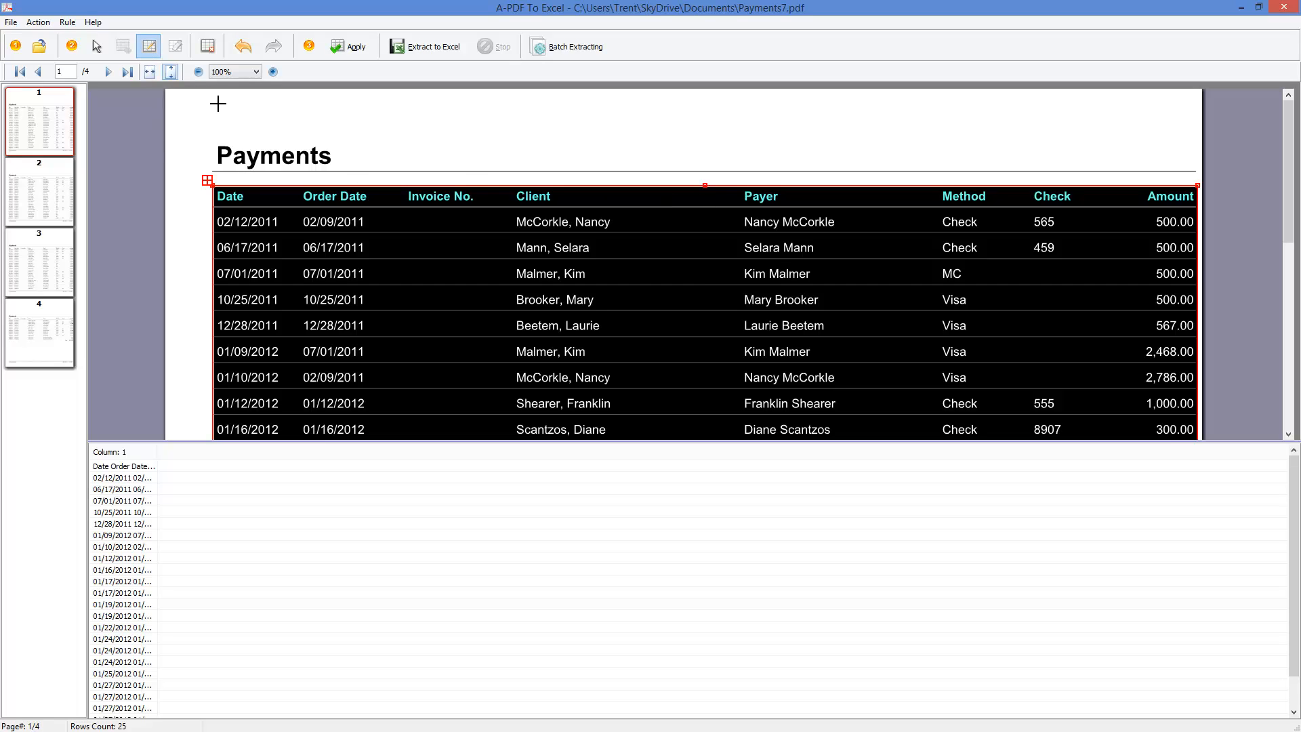
left_click(291, 184)
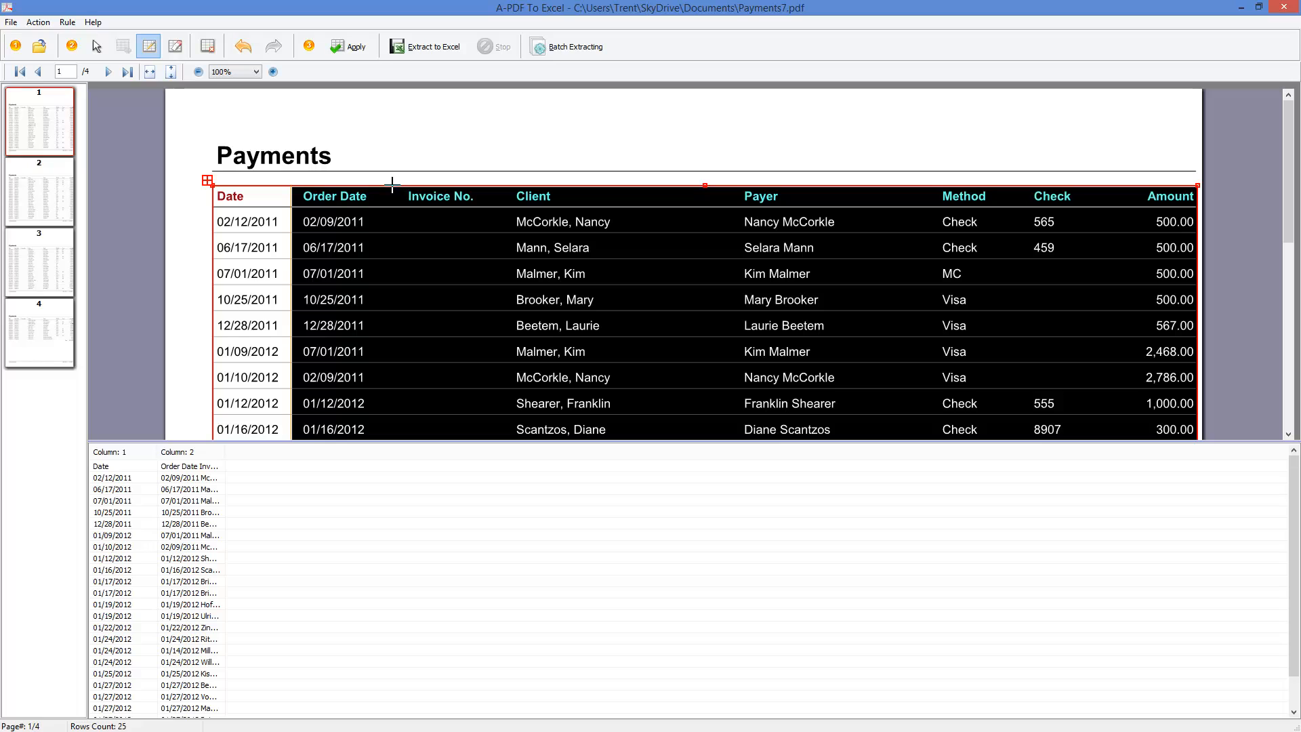
left_click(396, 215)
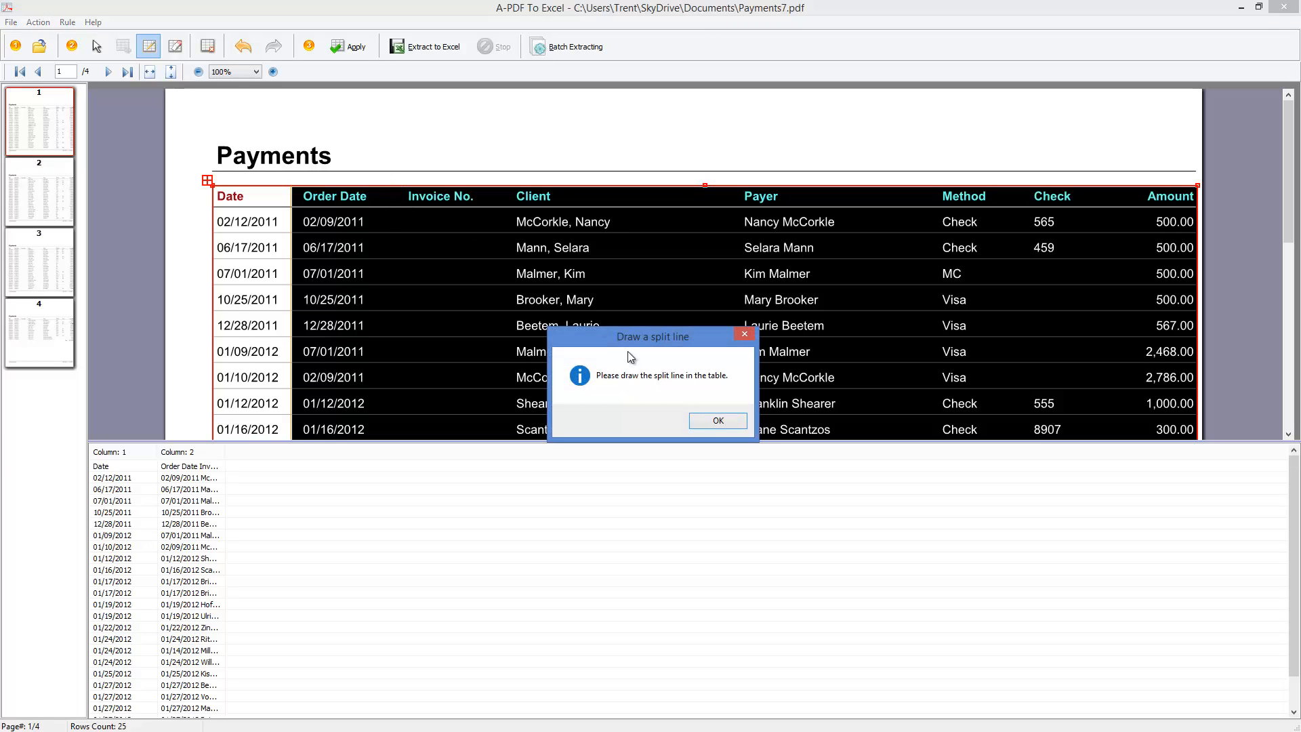
left_click(698, 418)
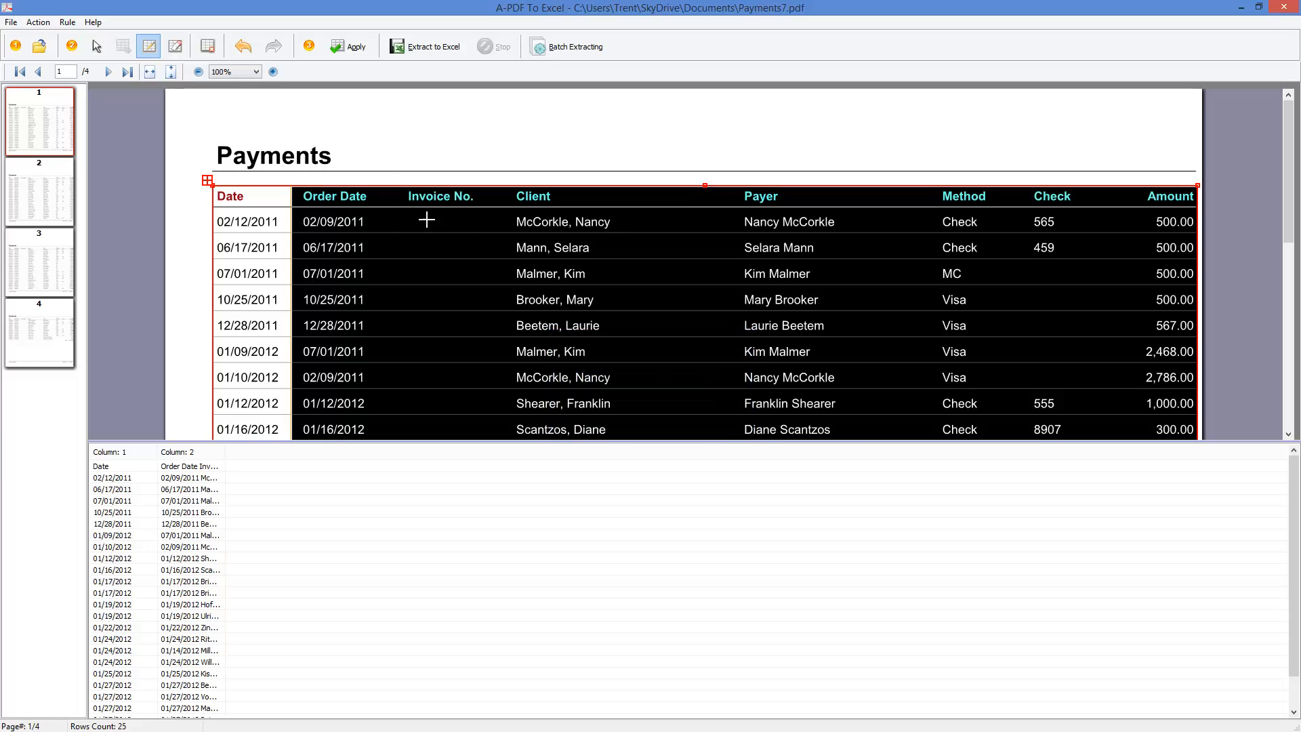
left_click(391, 192)
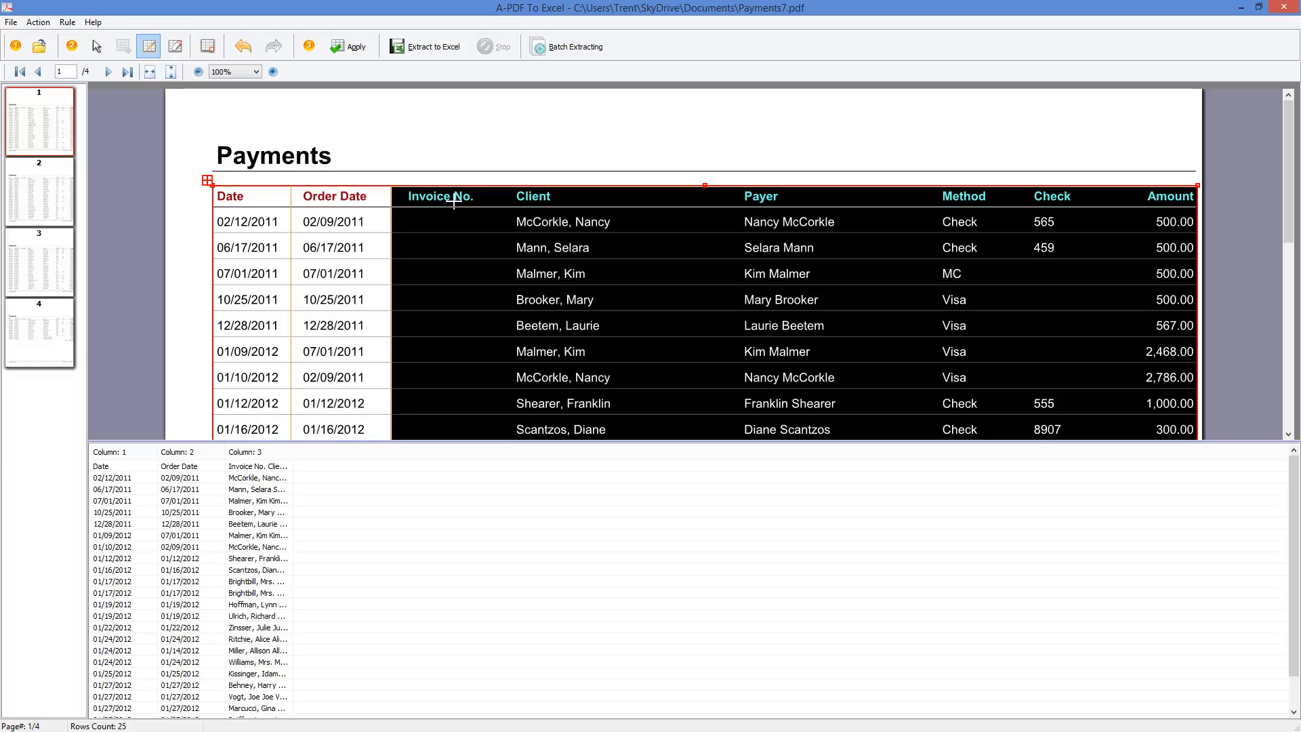
left_click(502, 188)
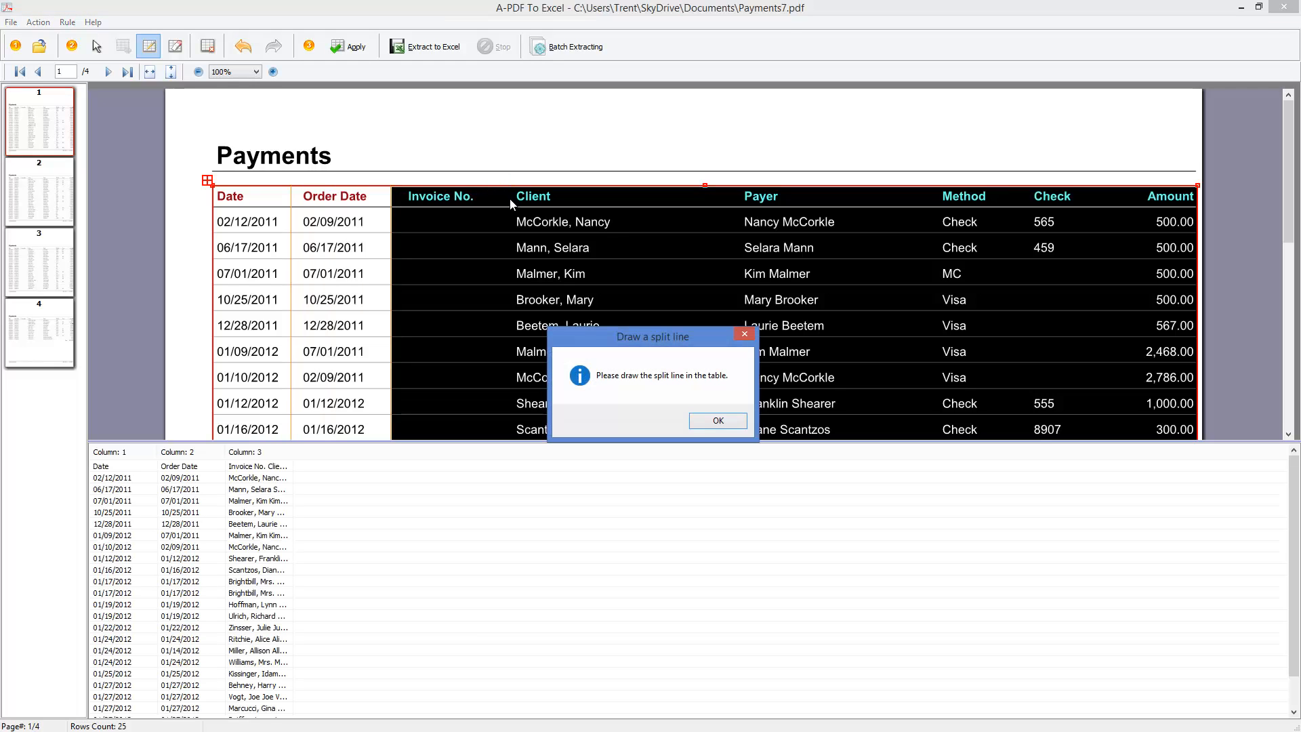
left_click(699, 419)
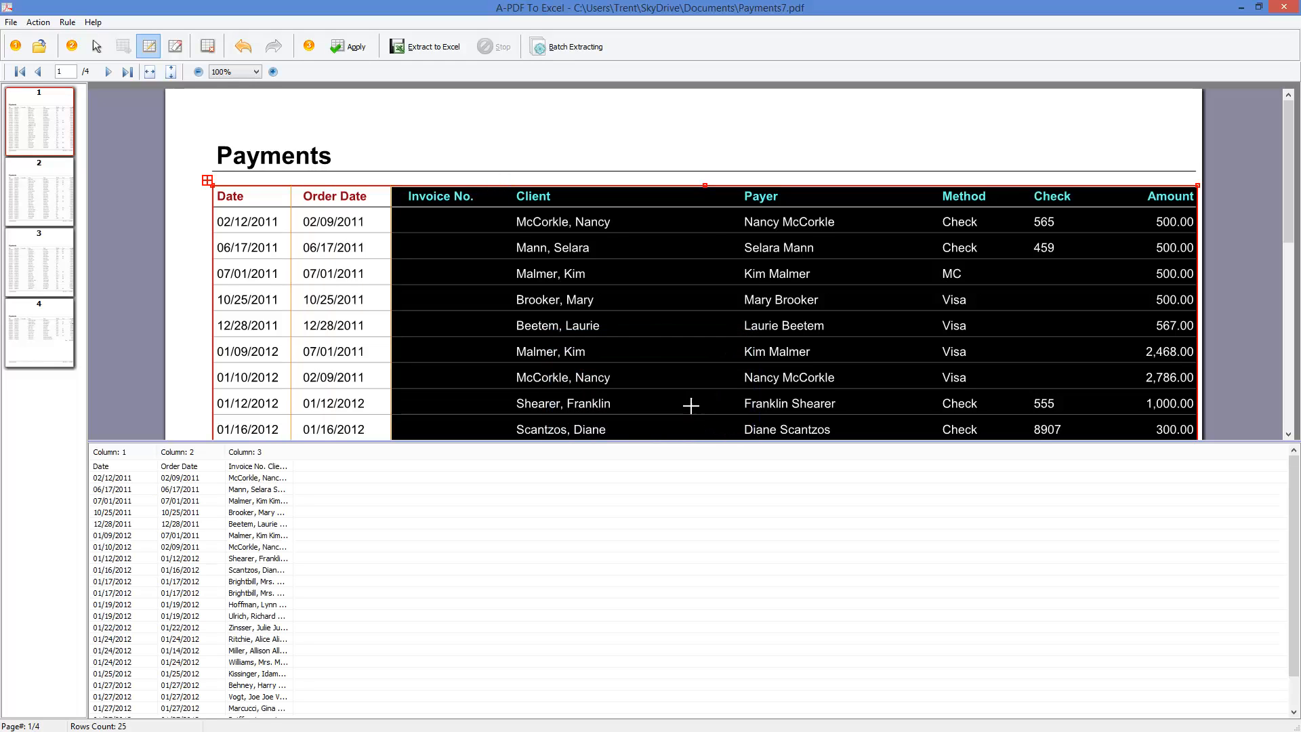
left_click(502, 188)
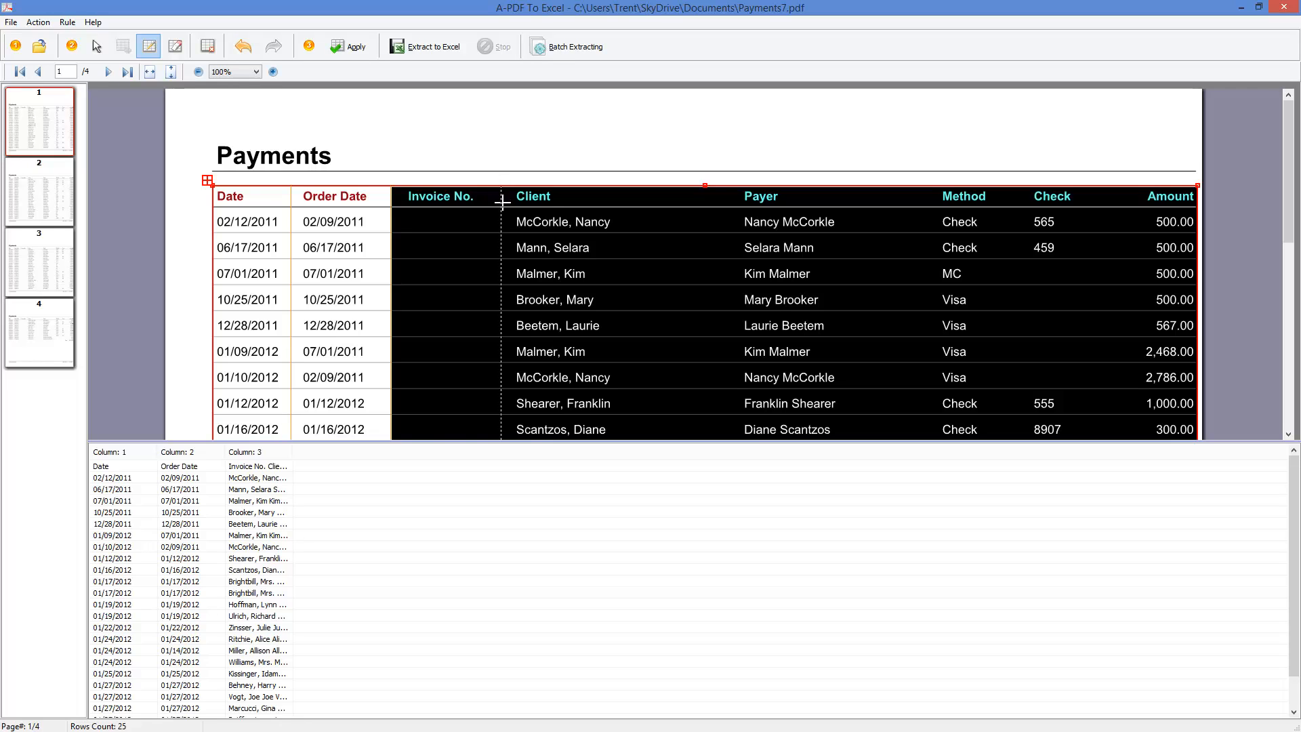
left_click(731, 188)
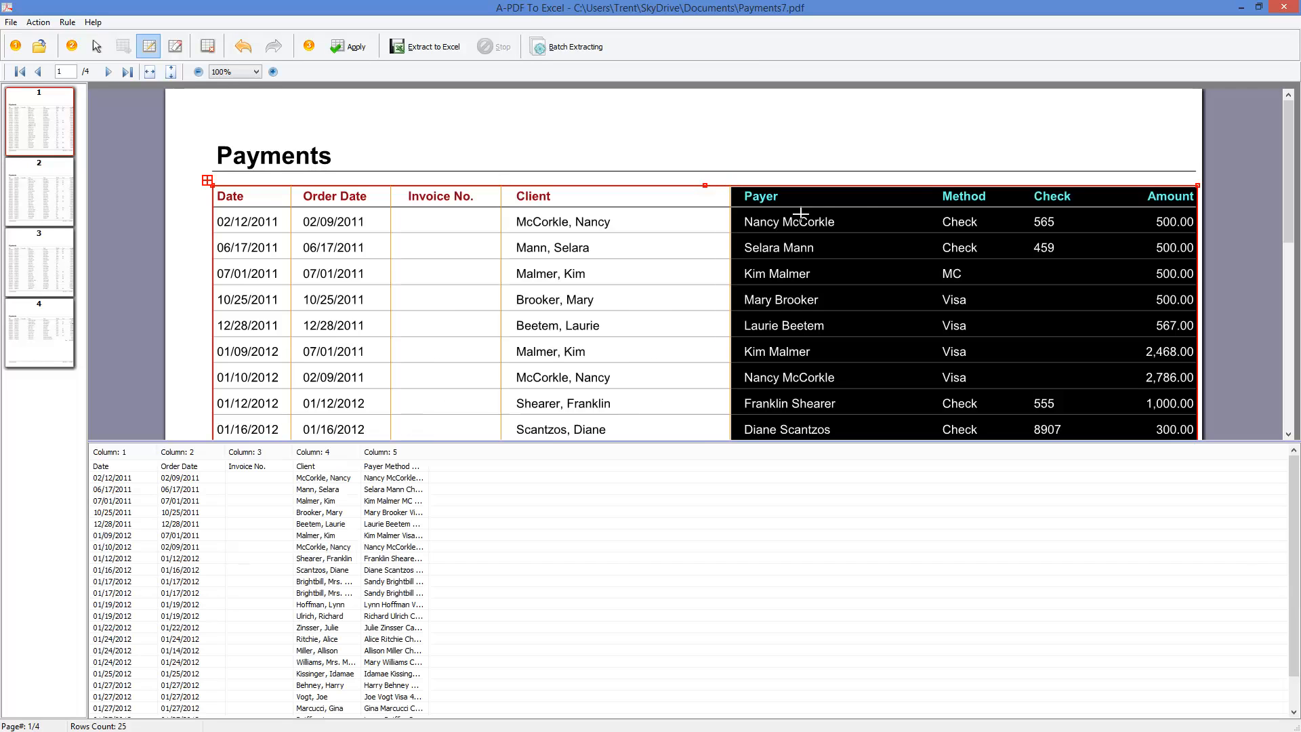
left_click(927, 188)
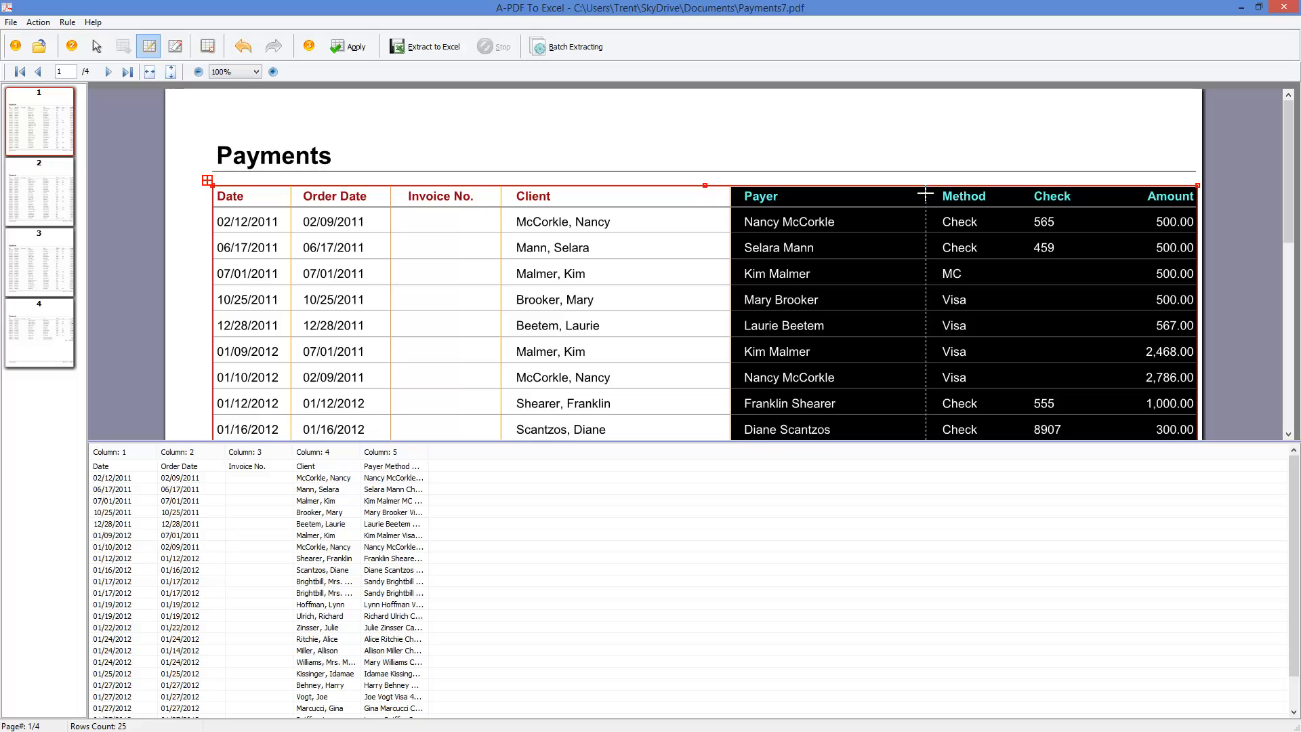
left_click(1020, 188)
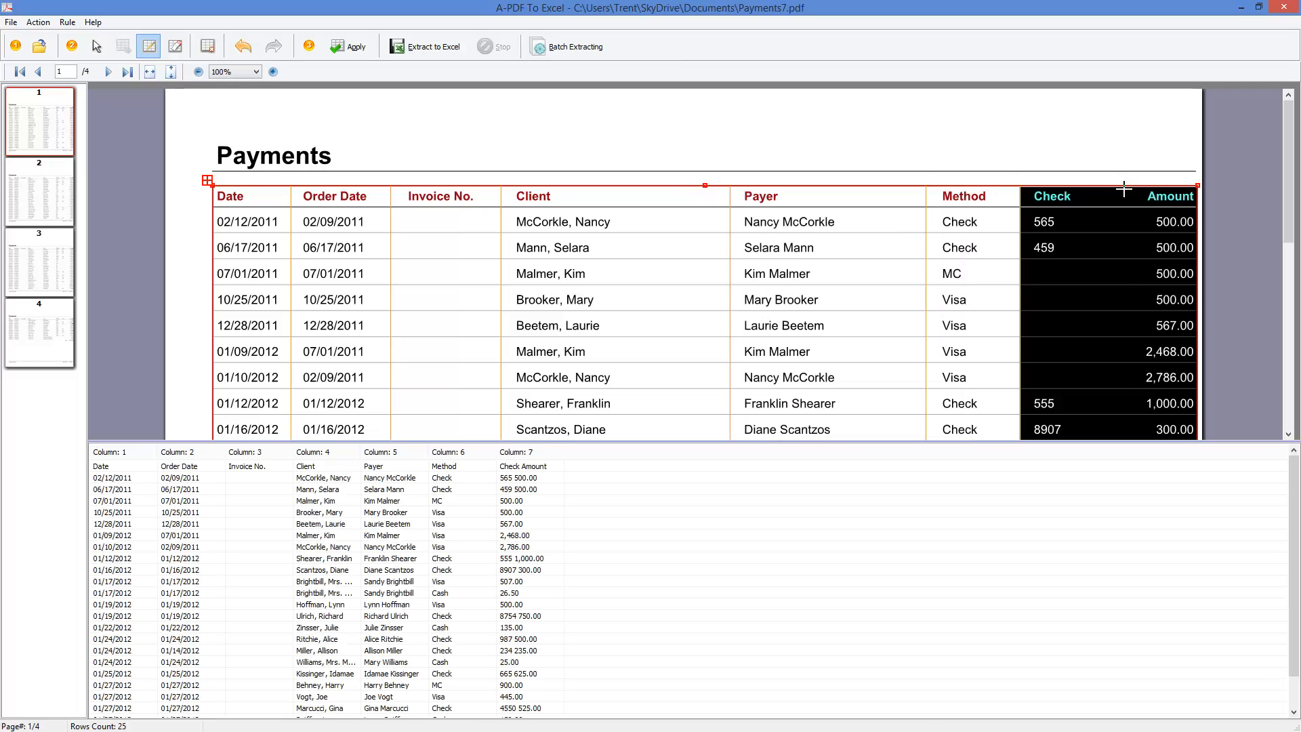
left_click(1127, 187)
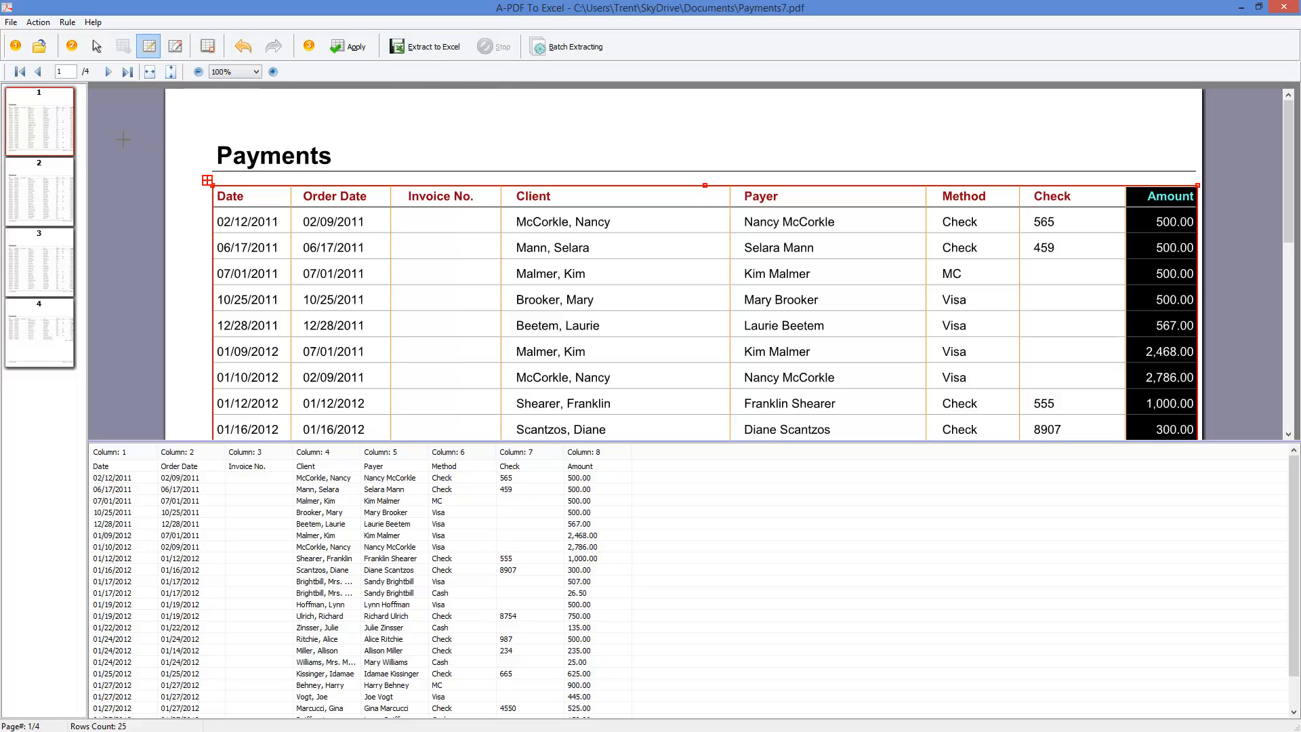
- Replace the open PDF with Payments5.pdf and mark its payments table from the header row through the 01/10/2012 payment
left_click(11, 23)
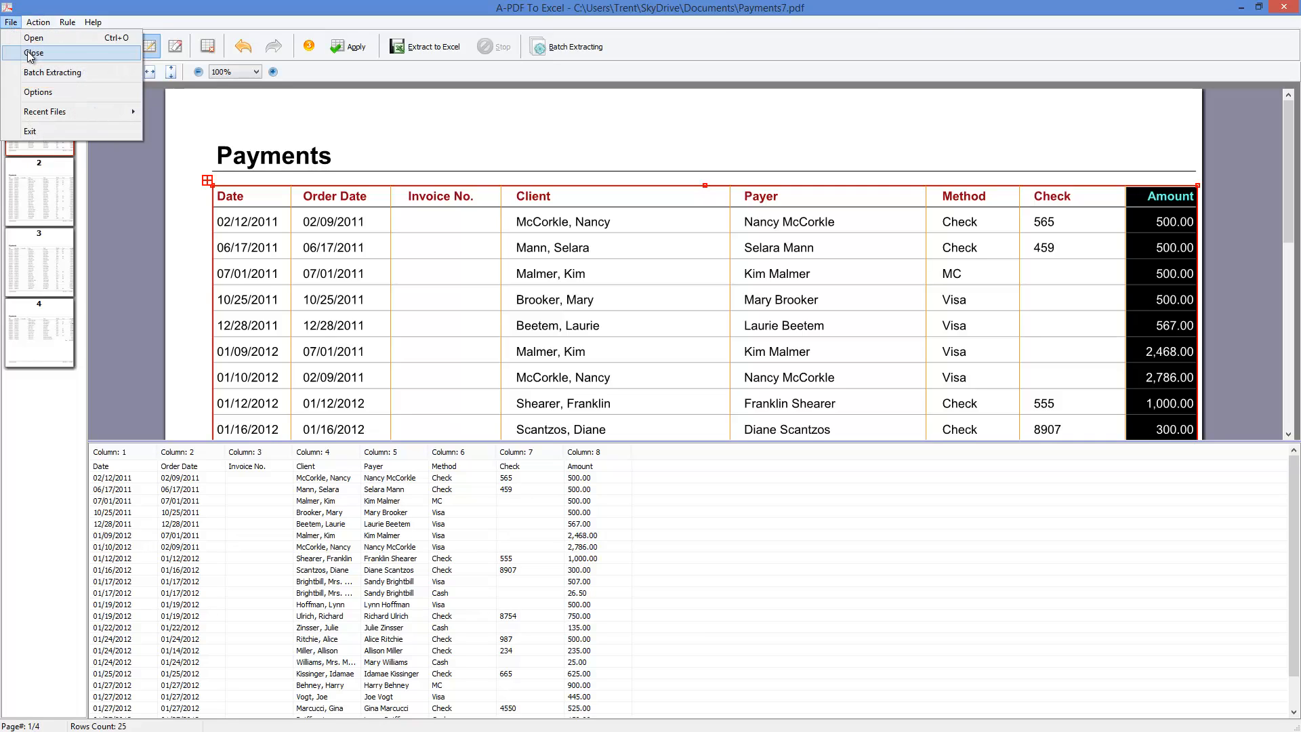
left_click(29, 53)
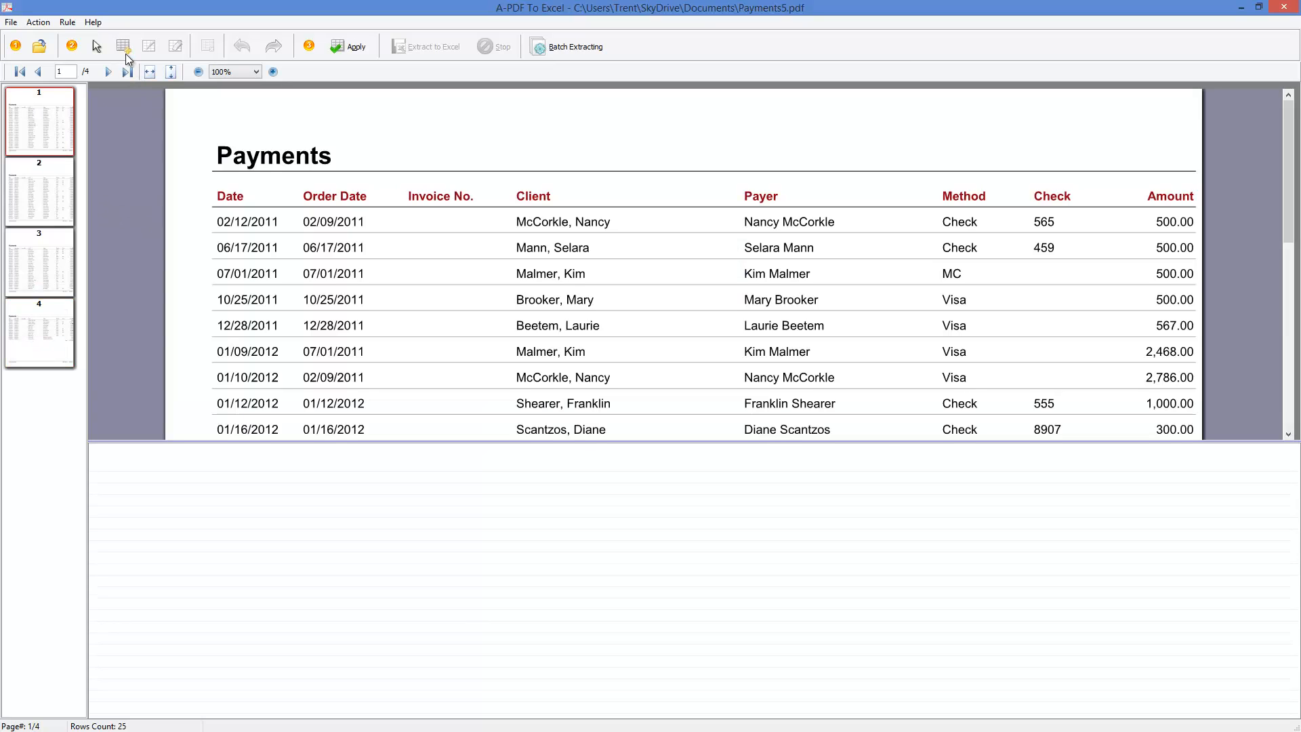
left_click(125, 53)
mouse_move(211, 183)
left_mouse_down()
mouse_move(343, 252)
mouse_move(961, 390)
mouse_move(1200, 400)
mouse_move(1198, 388)
left_mouse_up()
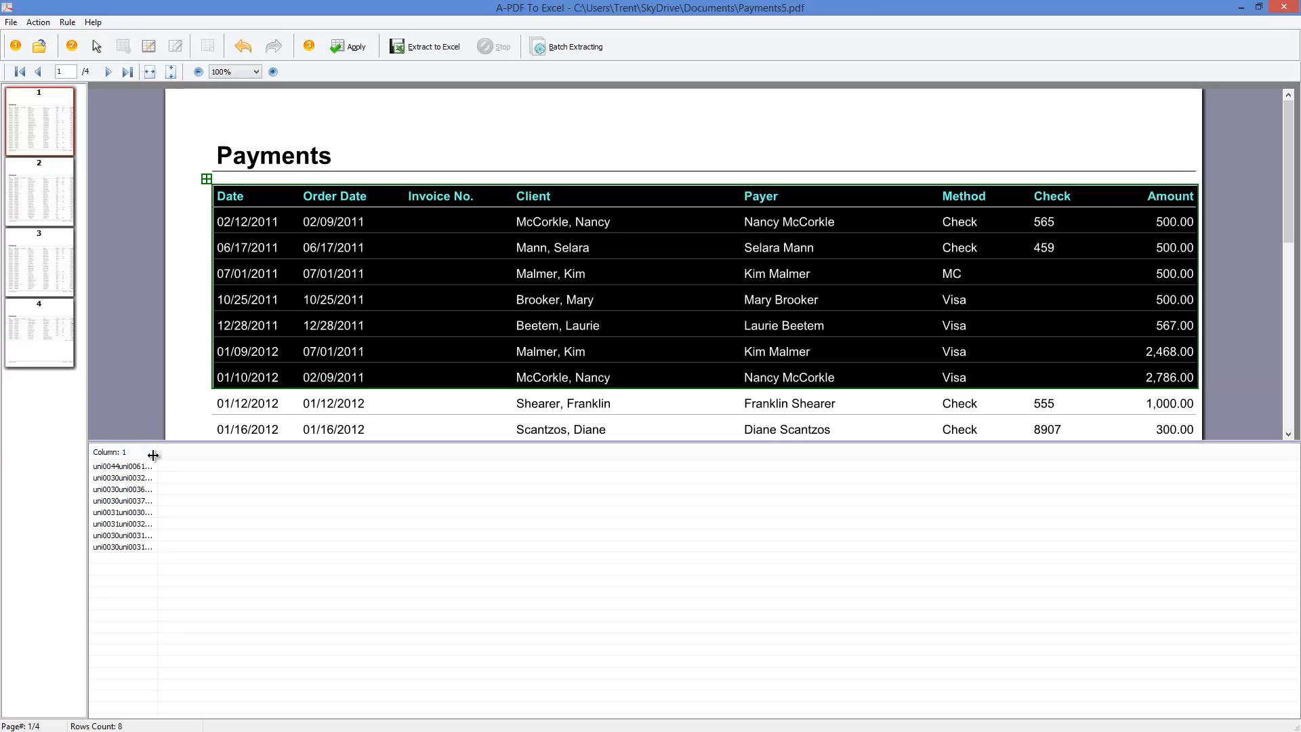
- Split off the Date column with a vertical line before Order Date and widen the first preview column to check the extracted text
left_click_drag(157, 461, 380, 469)
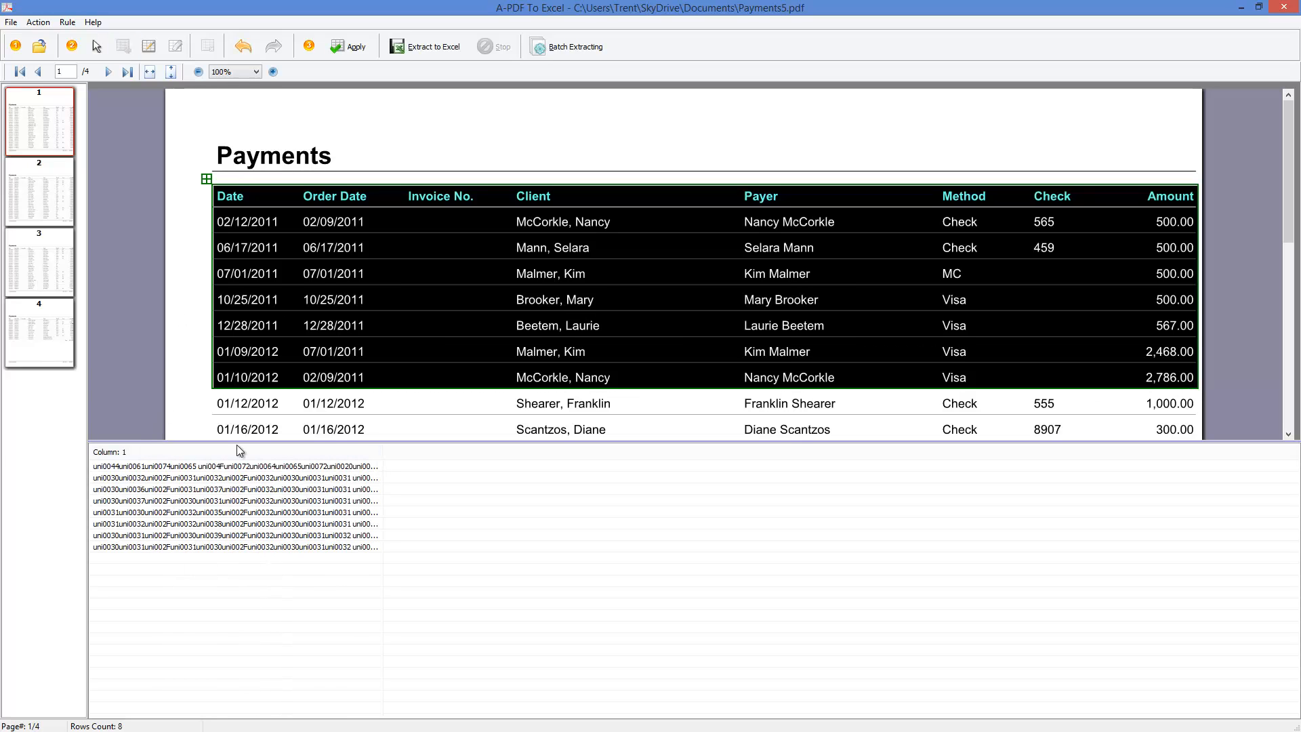
left_click(149, 45)
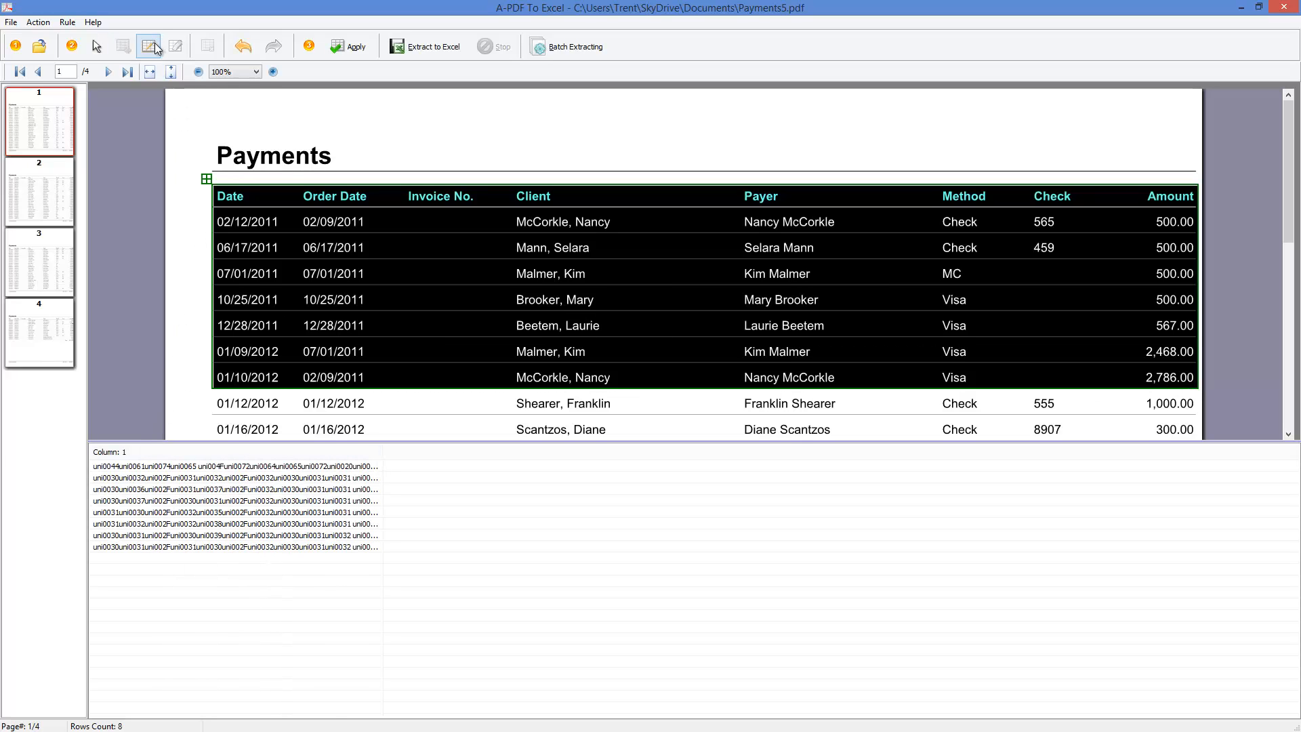
left_click(292, 193)
left_click_drag(157, 453, 331, 453)
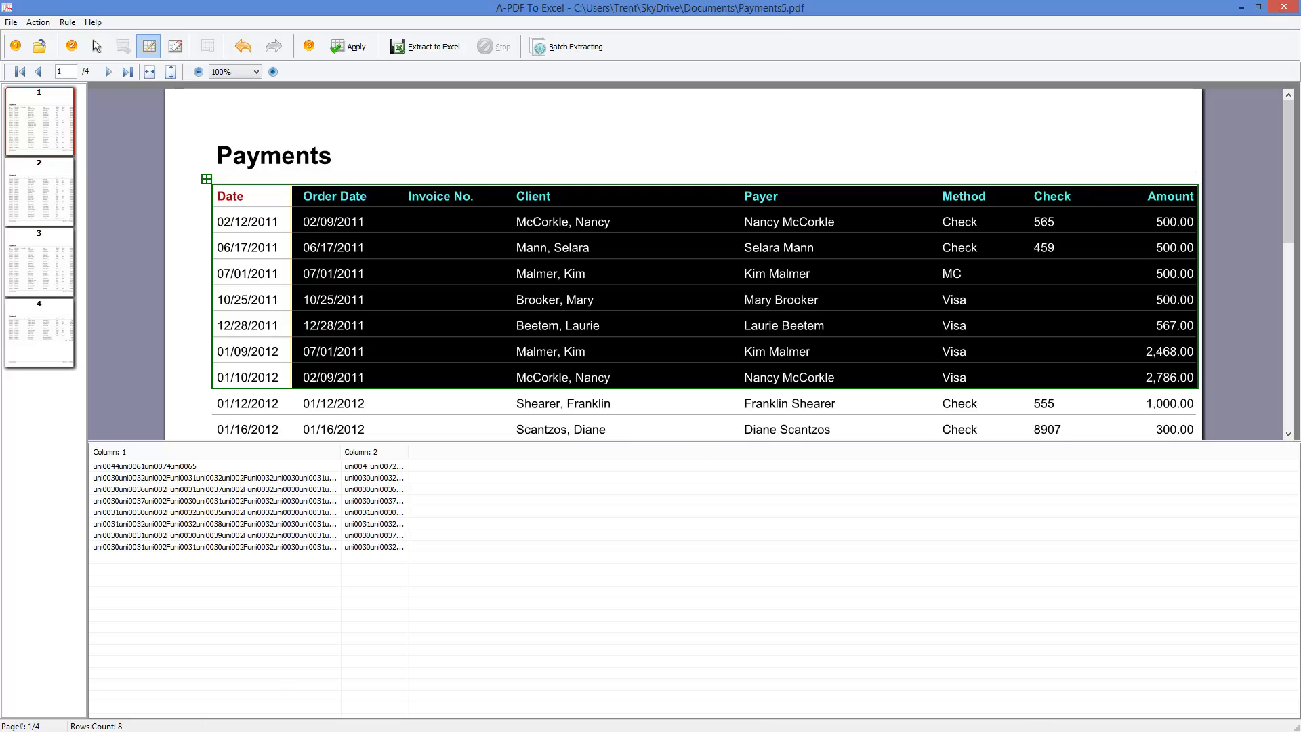
- Switch to the Point of Sale invoices in StudioCloud
key("alt+Tab")
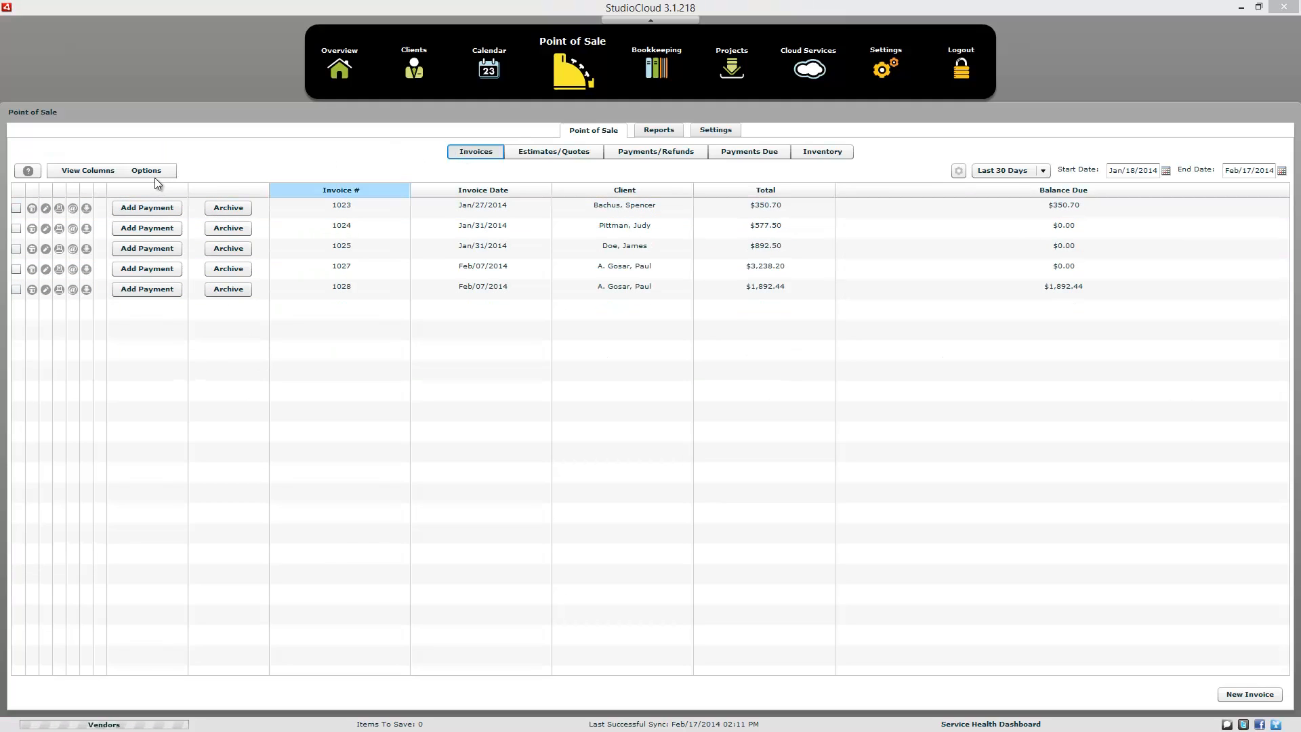
- Start a Successware CSV invoice import and load testorders.csv from the SkyDrive Documents folder as the invoice file
left_click(153, 172)
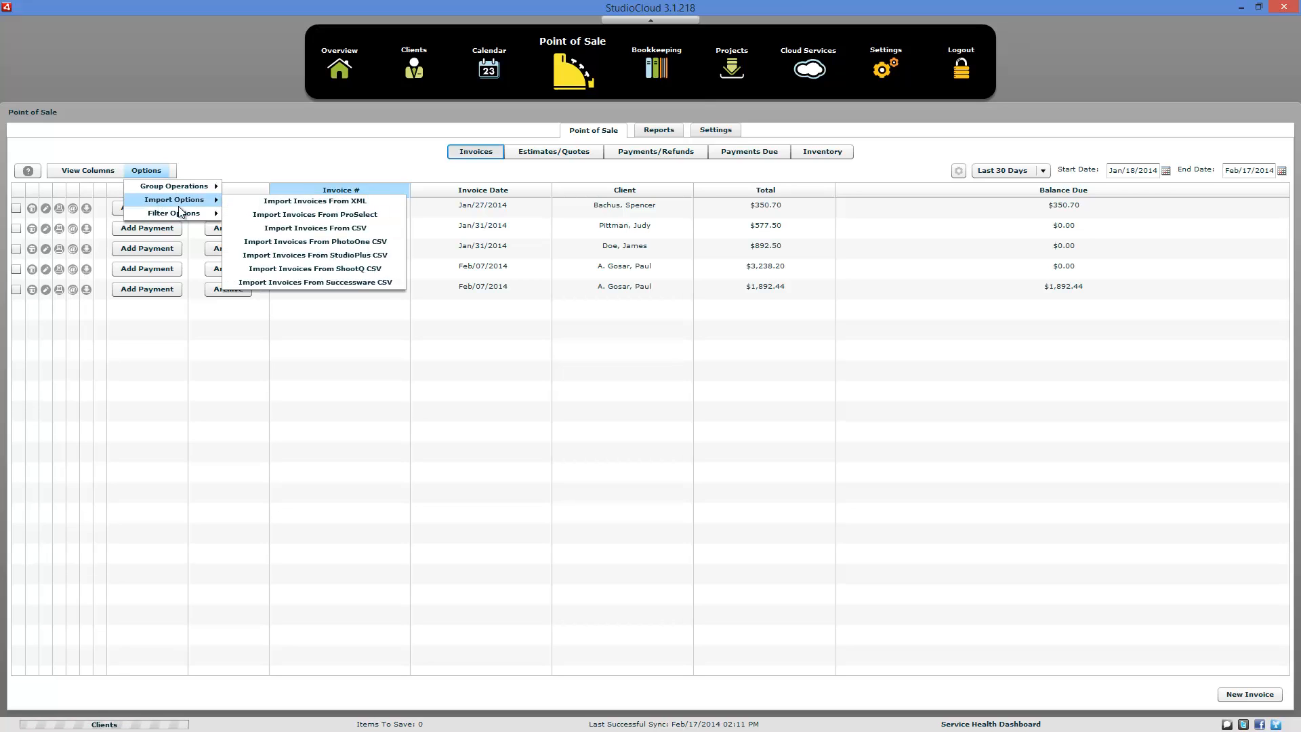
left_click(288, 282)
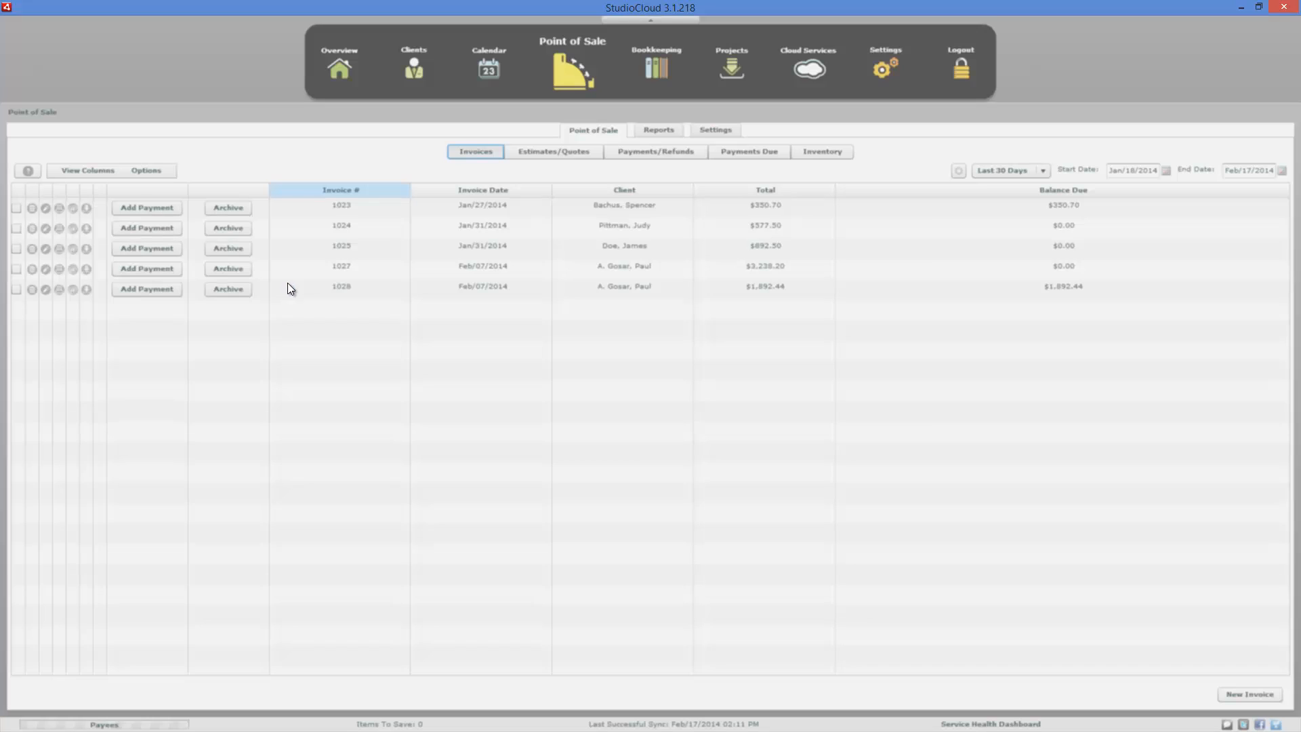
left_click(467, 207)
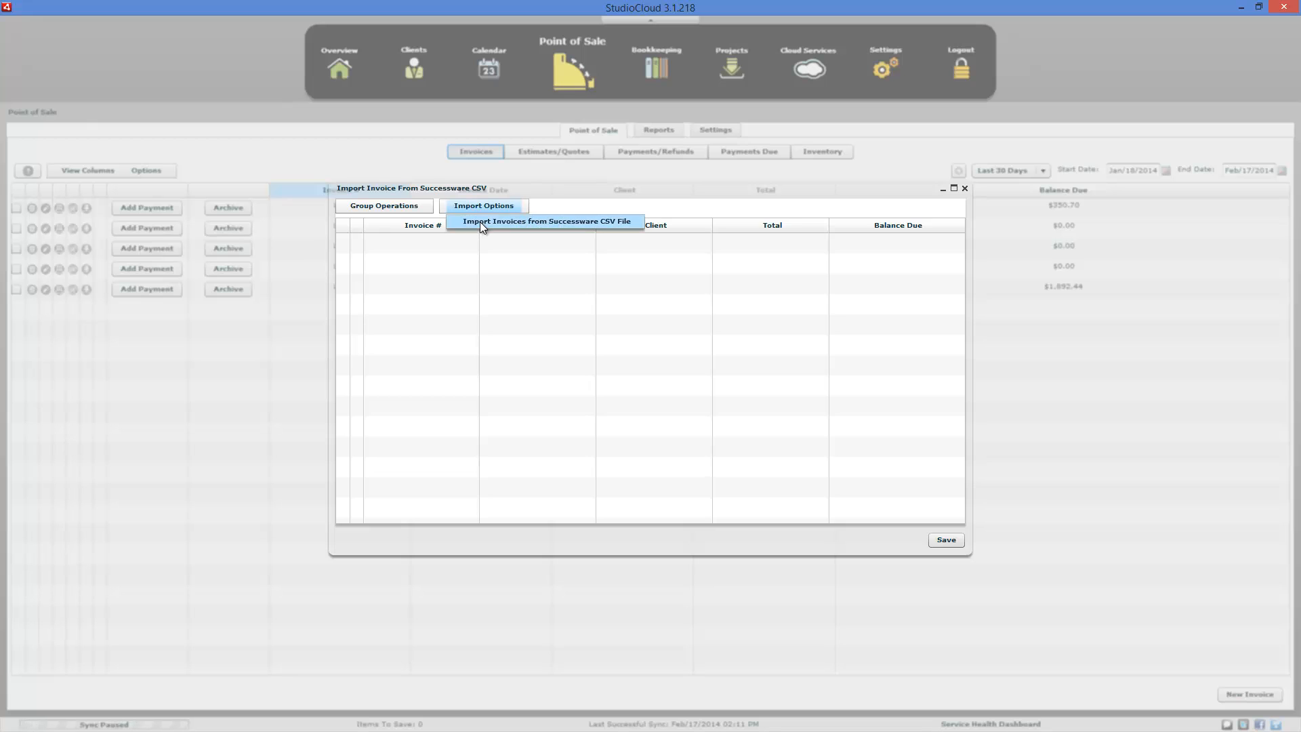
left_click(481, 223)
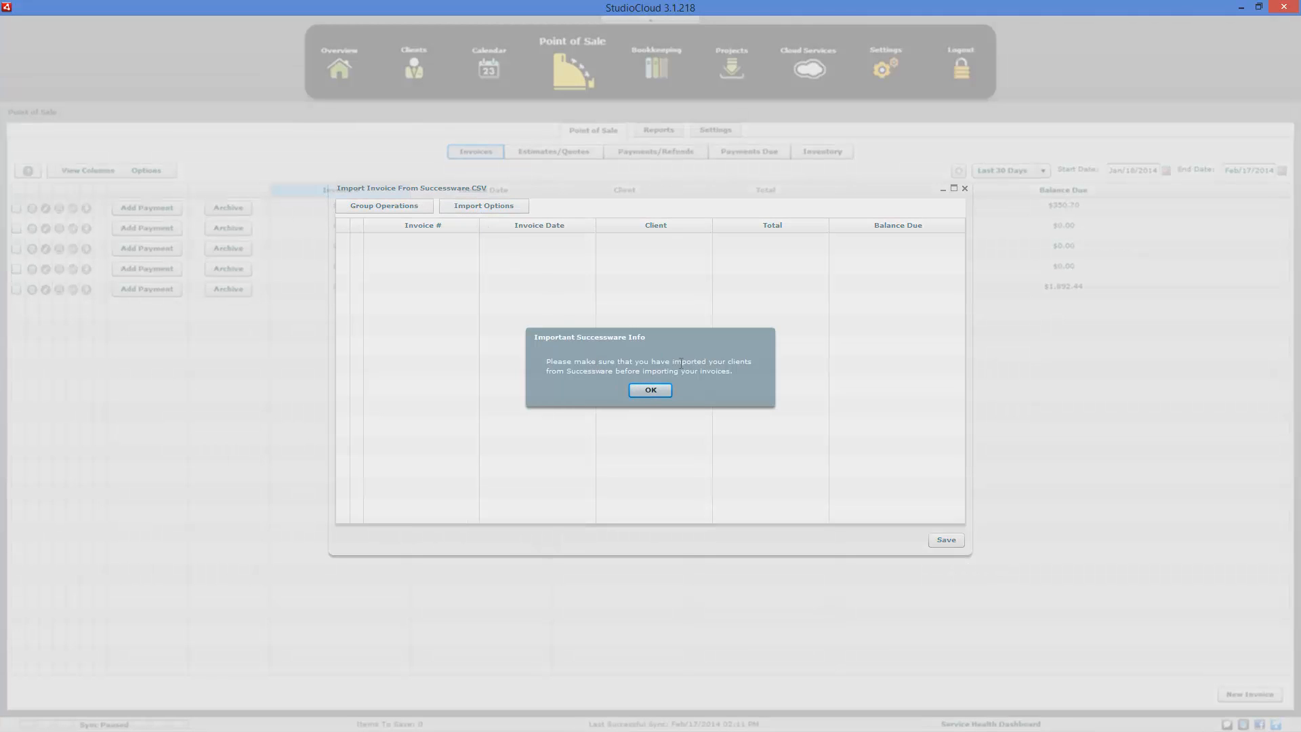
left_click(658, 392)
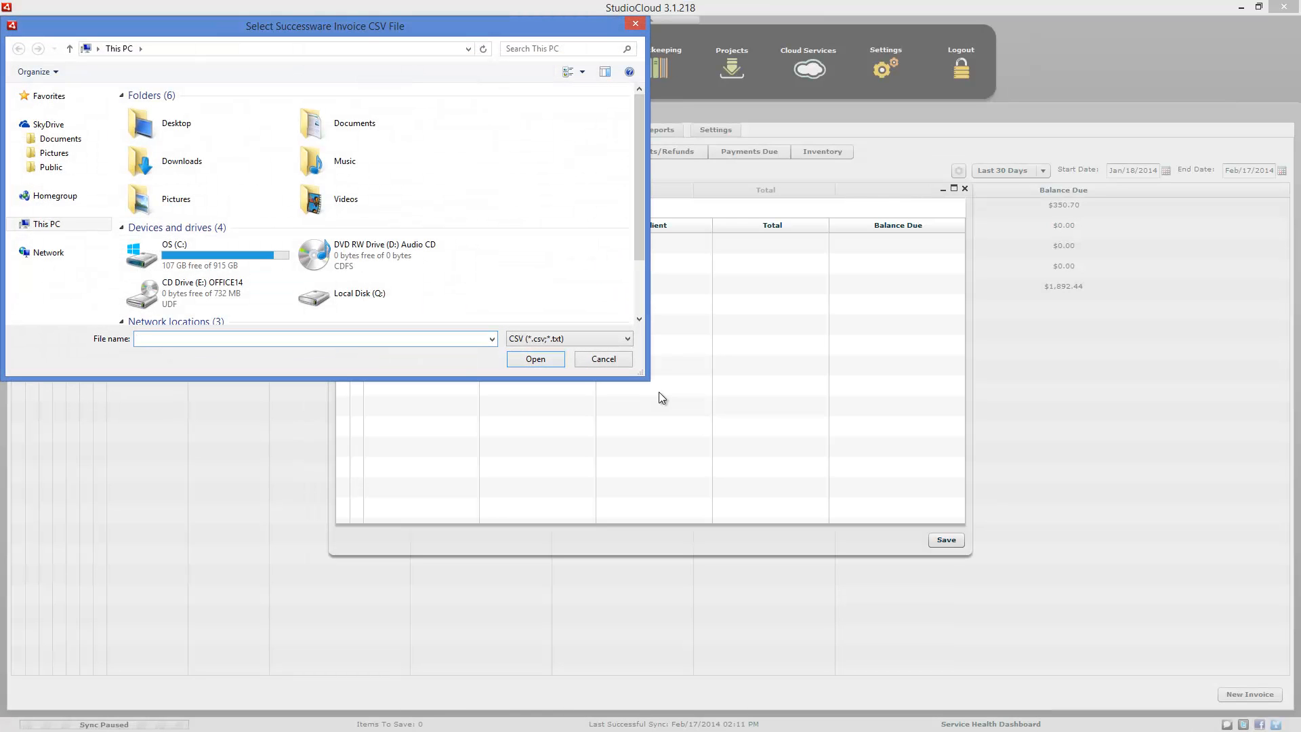
left_click(60, 138)
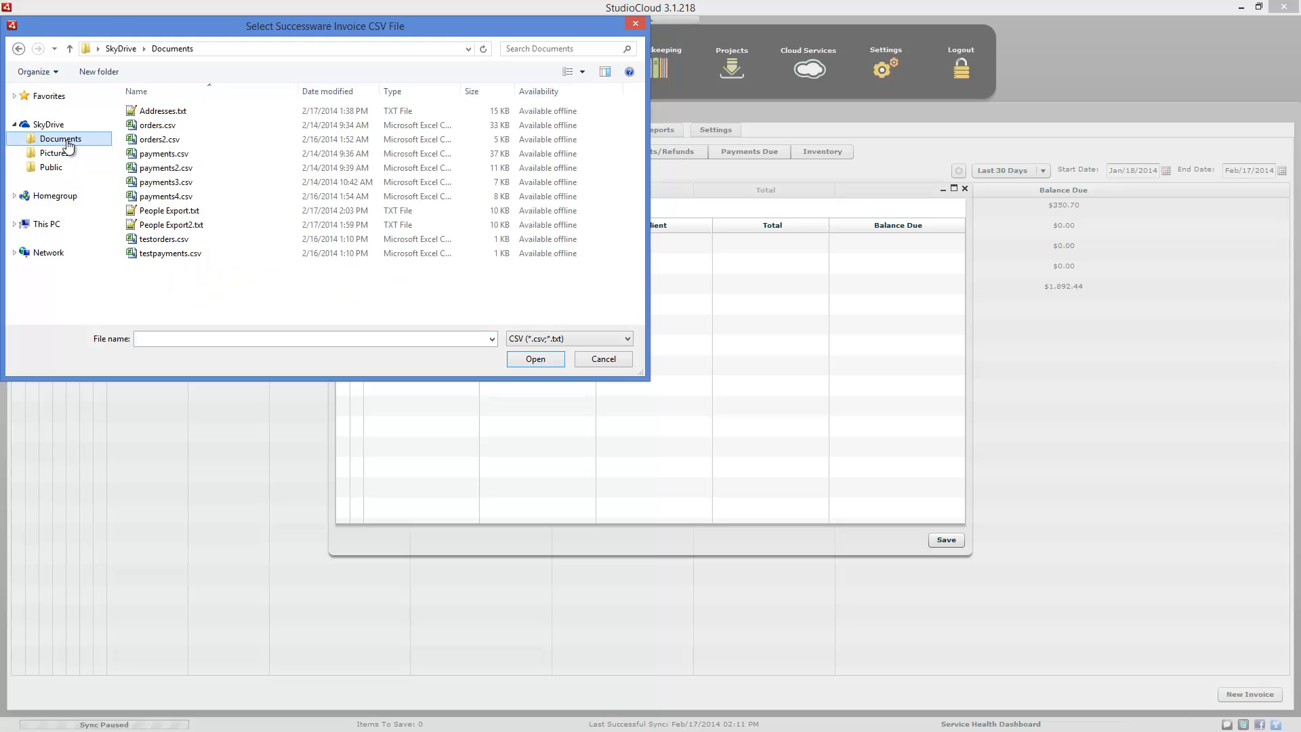
left_click(168, 240)
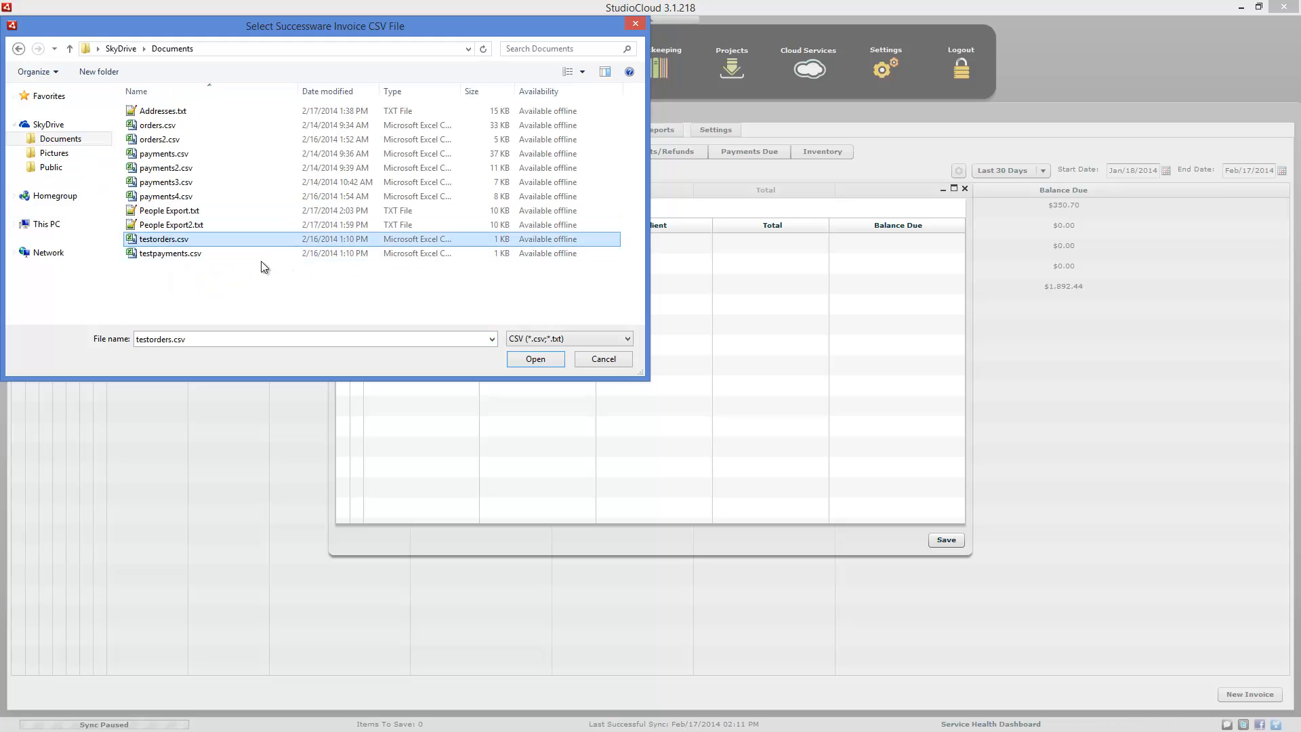
left_click(543, 363)
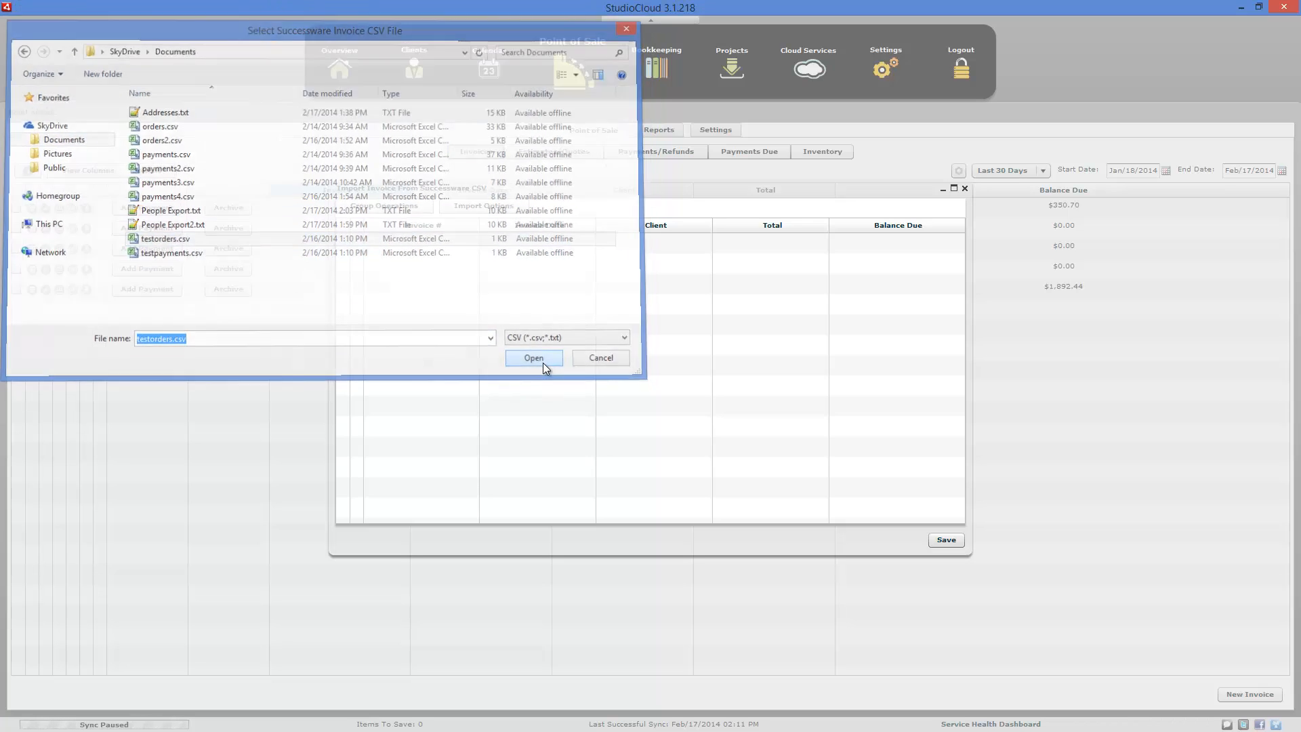
- Load testpayments.csv from the SkyDrive Documents folder as the Successware payment file
left_click(88, 138)
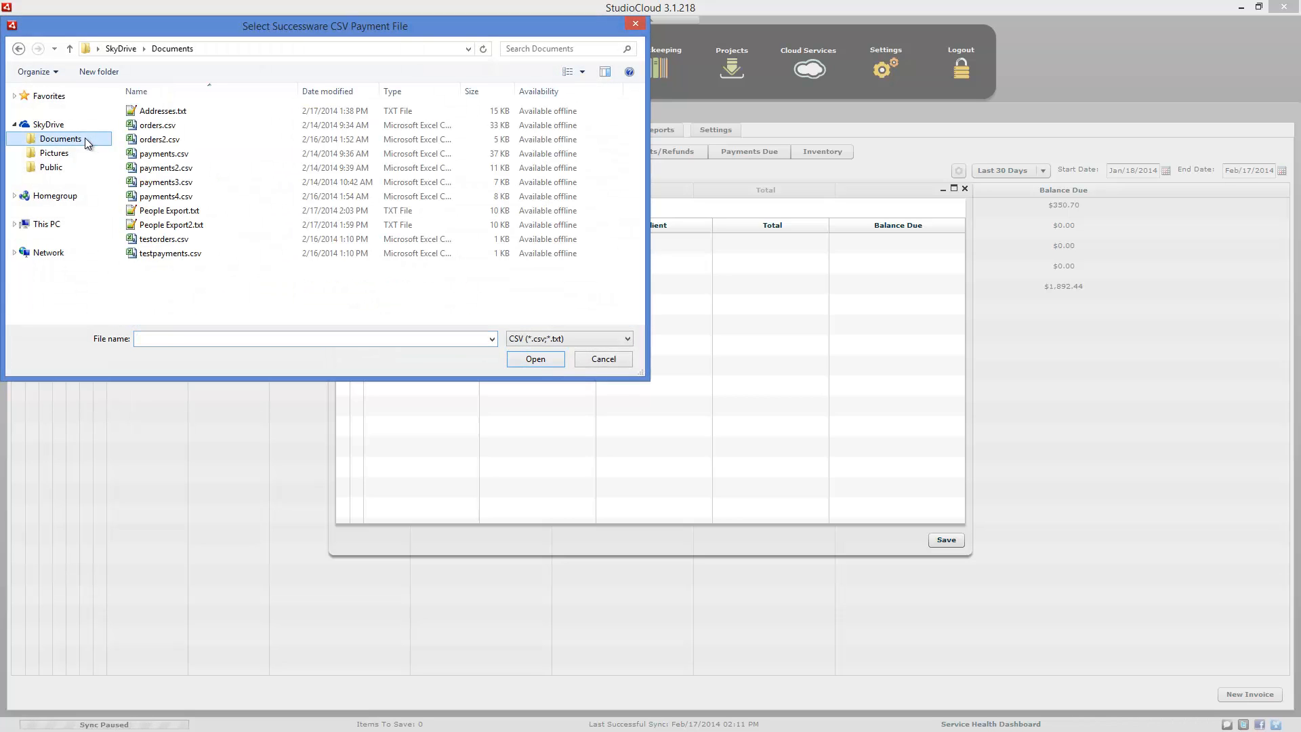
left_click(148, 253)
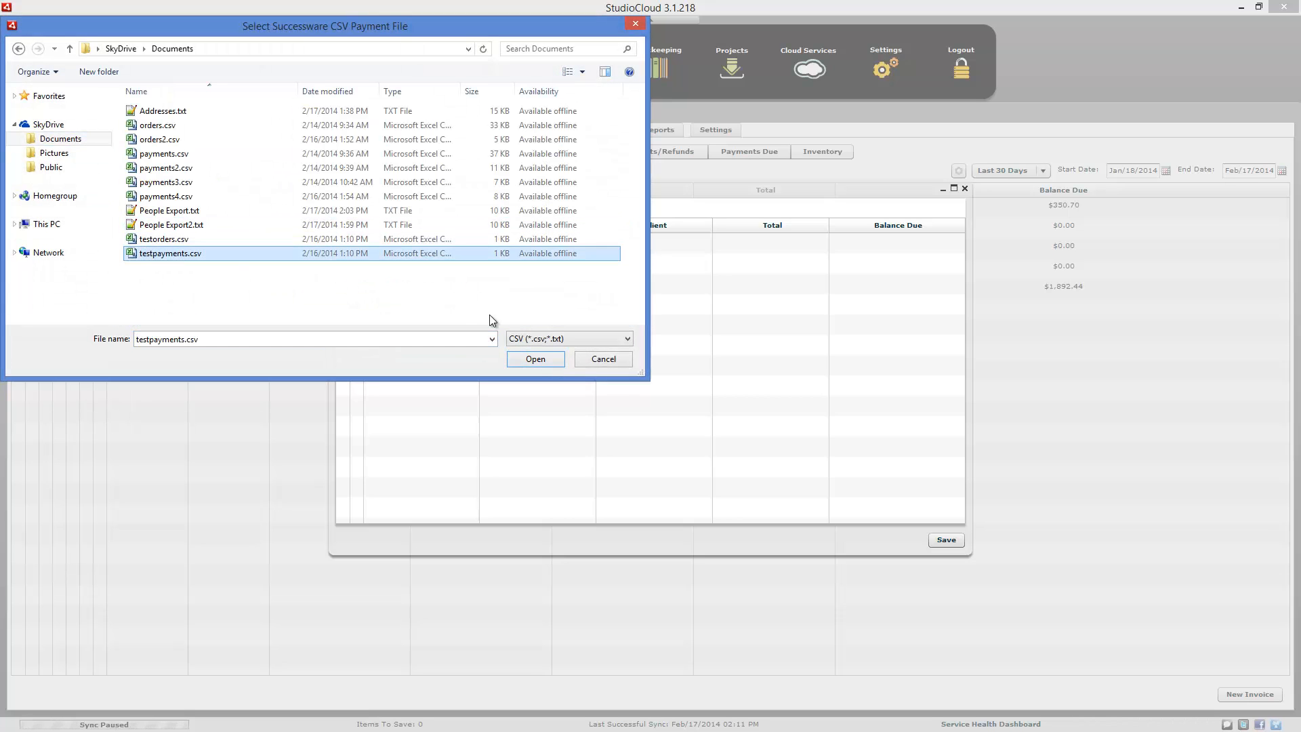
left_click(536, 361)
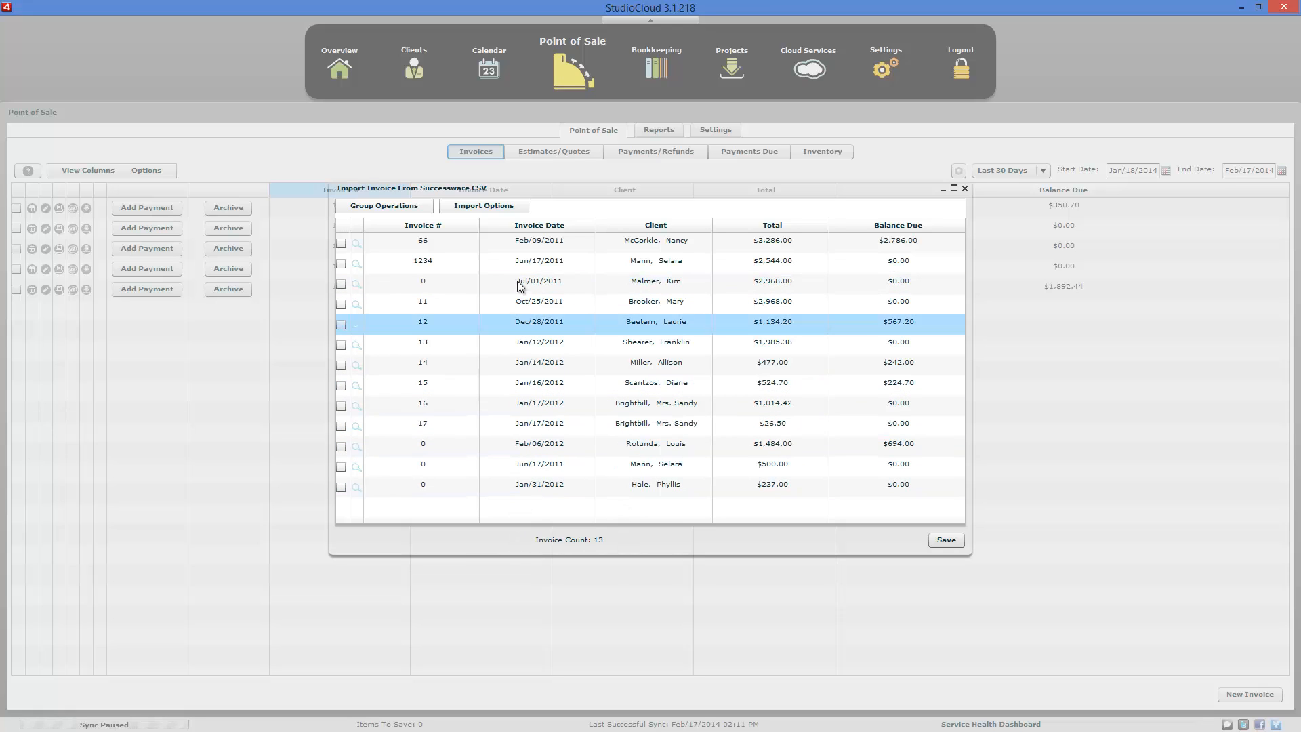
- Examine the line items, client and totals of the first invoice in the import list, then close it
left_click(357, 250)
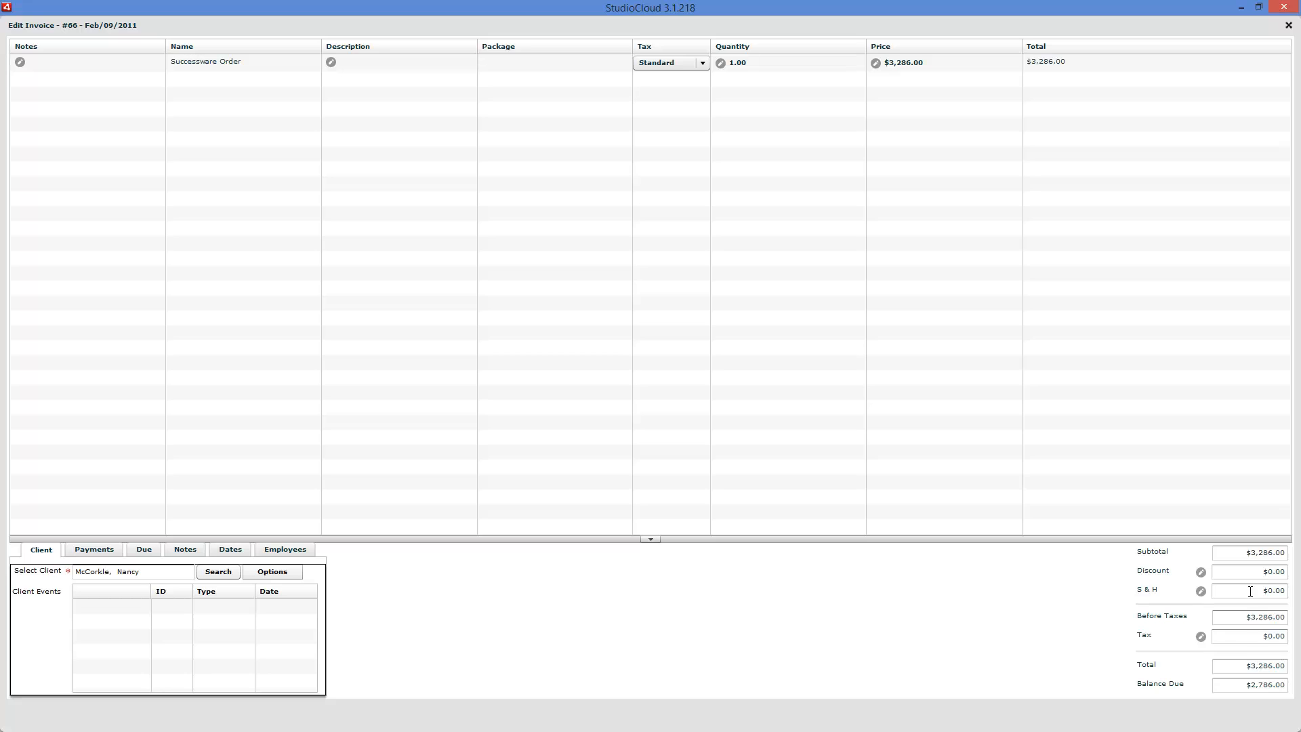
left_click(1289, 26)
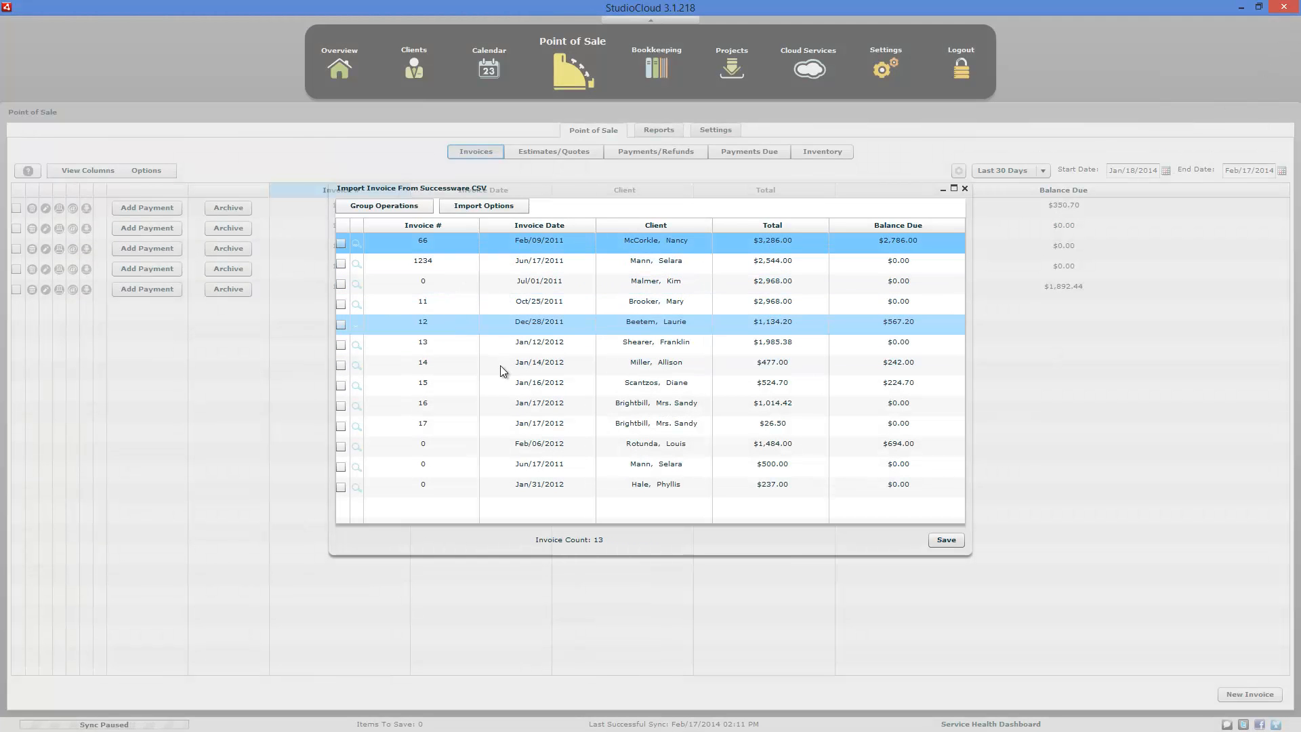